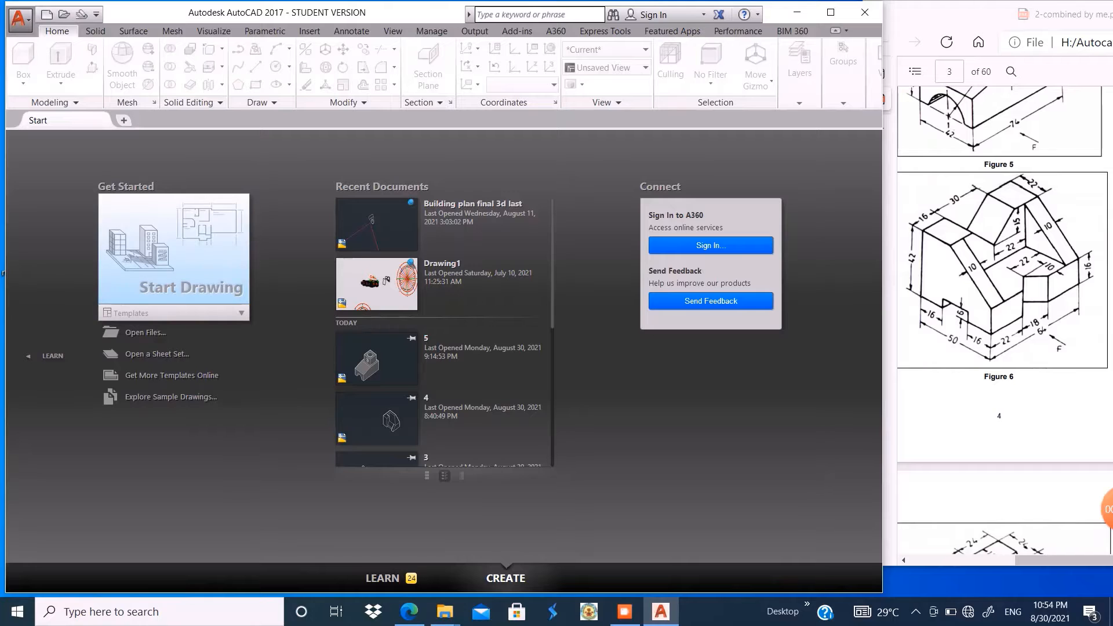
- Start a new drawing, hide the grid and restrict the cursor to orthogonal movement
click(174, 255)
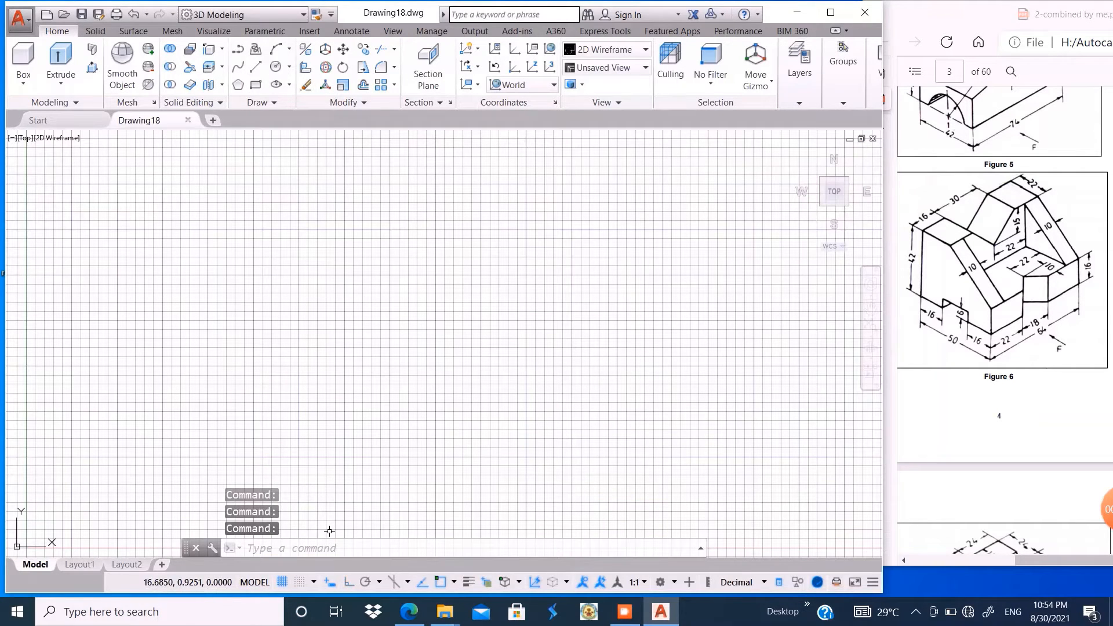
click(282, 582)
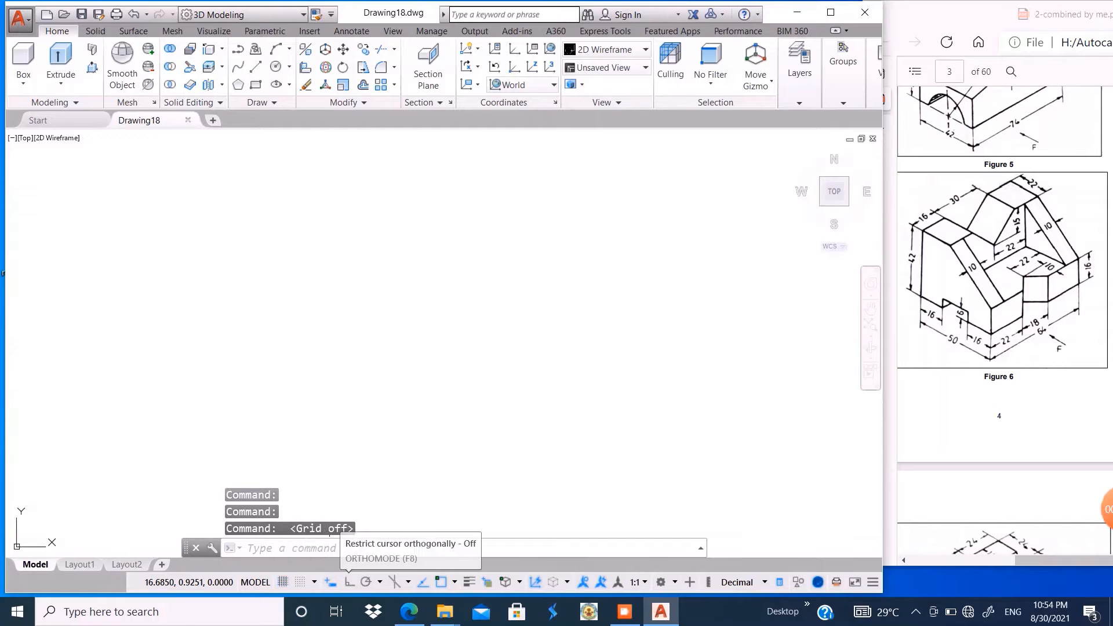
click(349, 582)
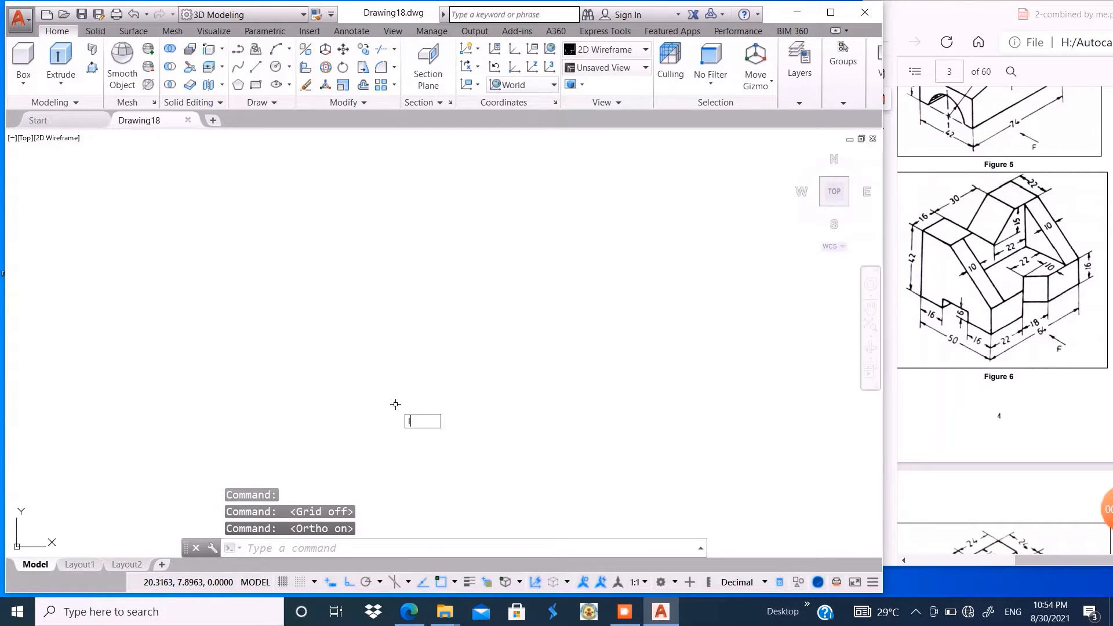
- Set the model space limits from 0,0 to 100,100 and zoom to the extents
text(limits)
key(Return)
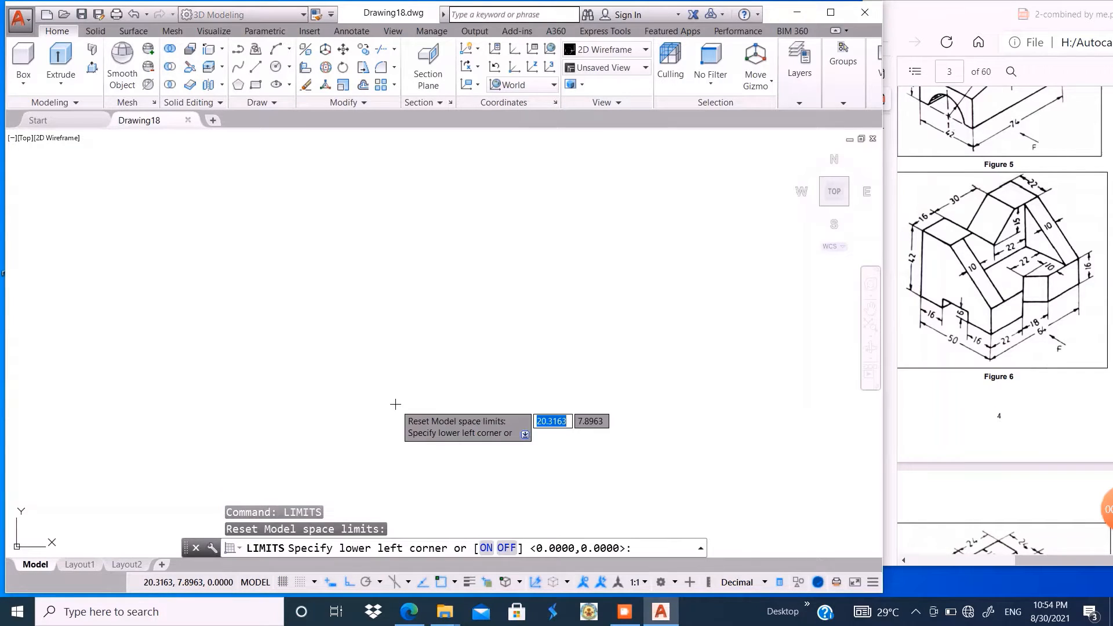
text(0,0)
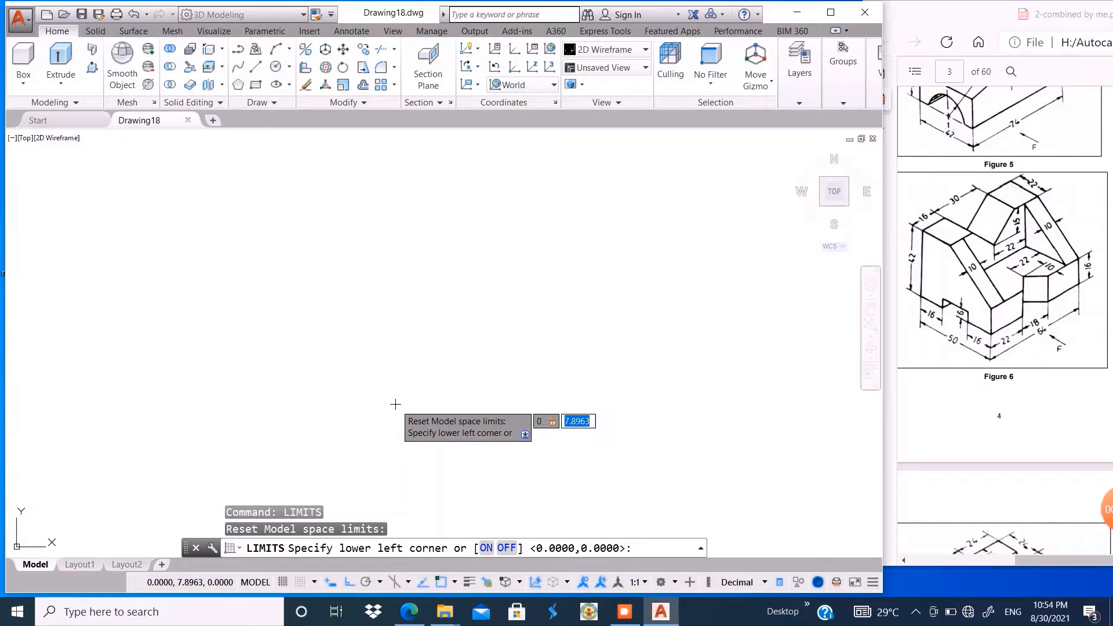
key(Return)
text(100,100)
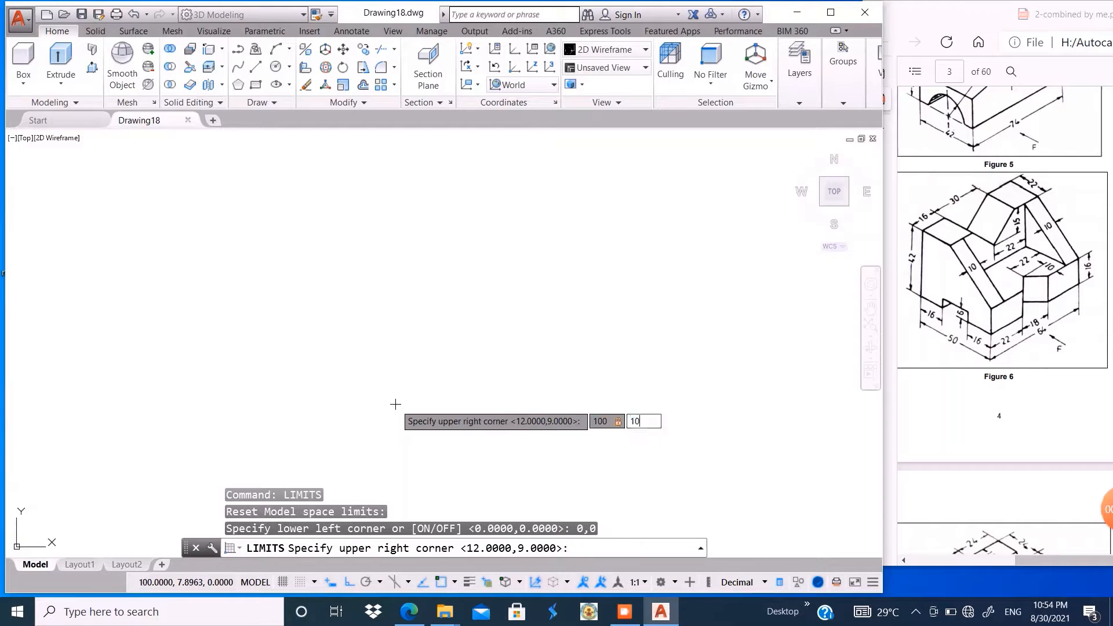
key(Return)
text(z)
key(Return)
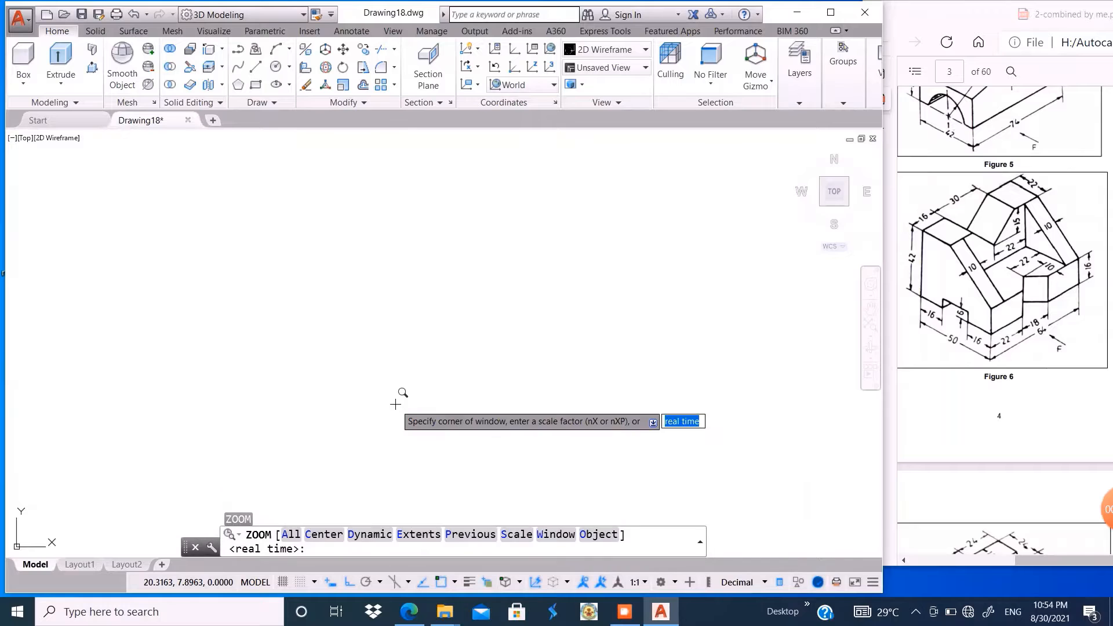
text(e)
key(Return)
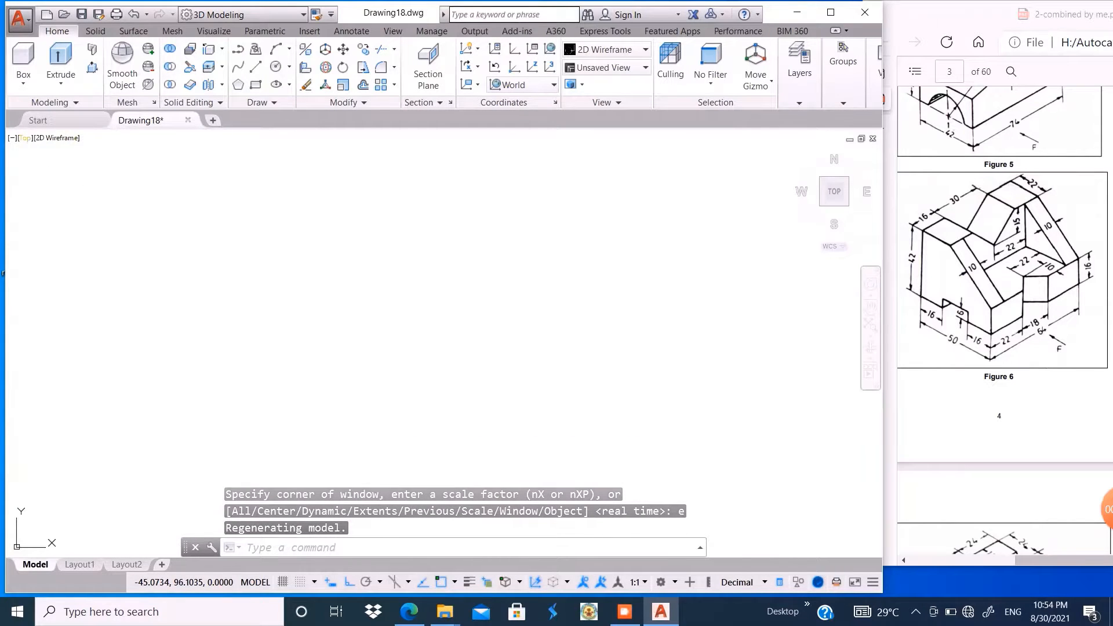
- In the Left view, draw the profile's 42-unit back edge downward and a 16-unit base line to the right with Line
click(26, 138)
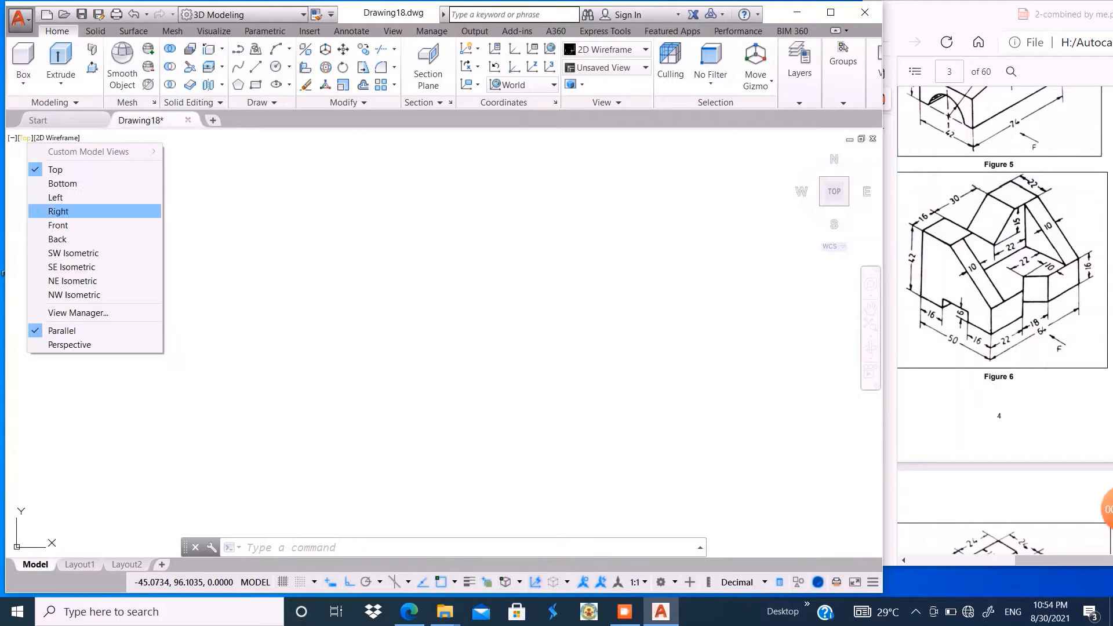
click(55, 197)
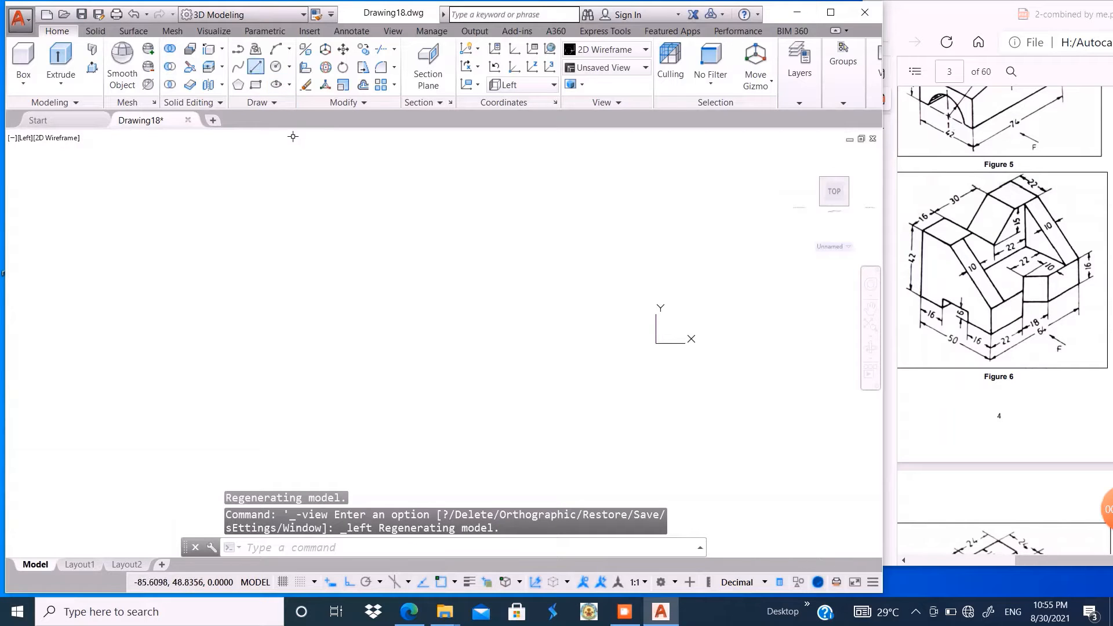
text(l)
key(Return)
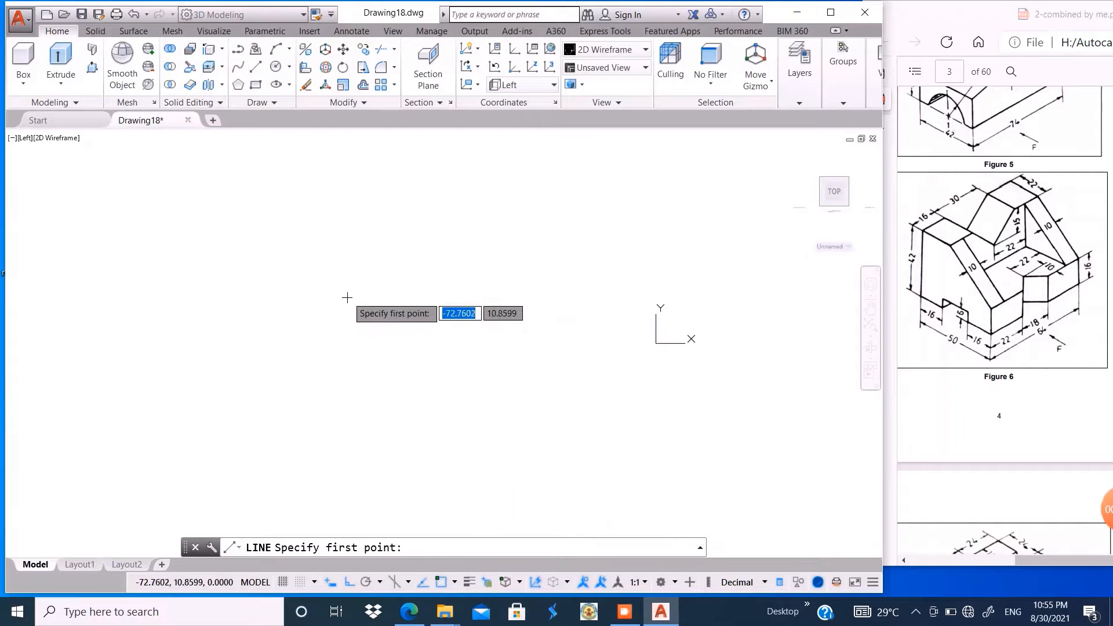
click(356, 265)
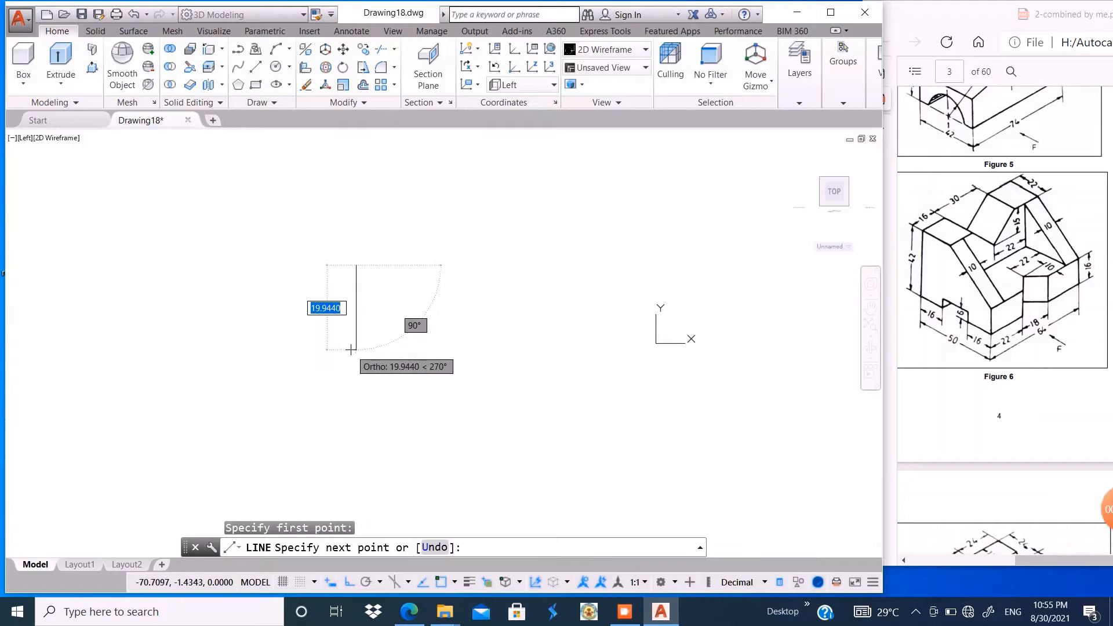
text(42)
key(Return)
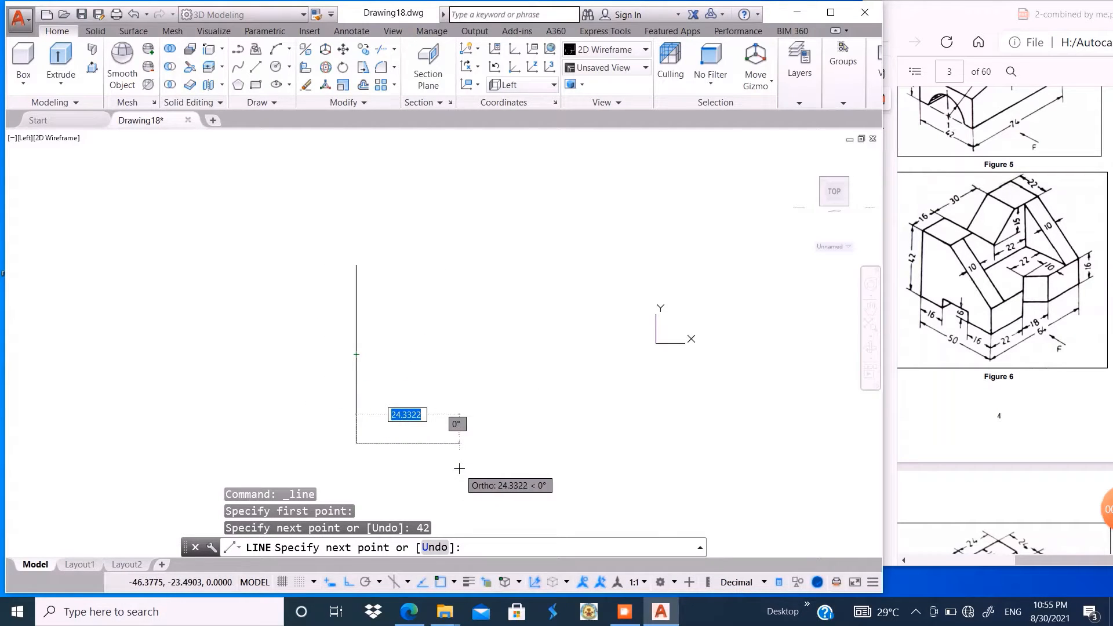
text(16)
key(Return)
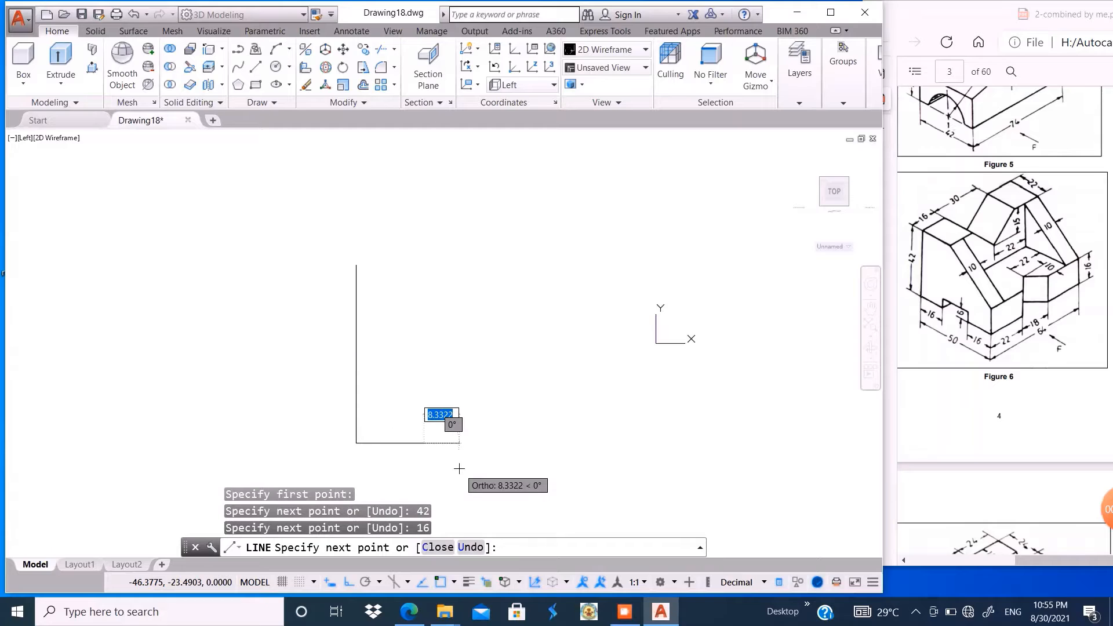
- Continue the outline with the base notch: 6 units up, 18 units right and 6 units down
text(6)
key(Return)
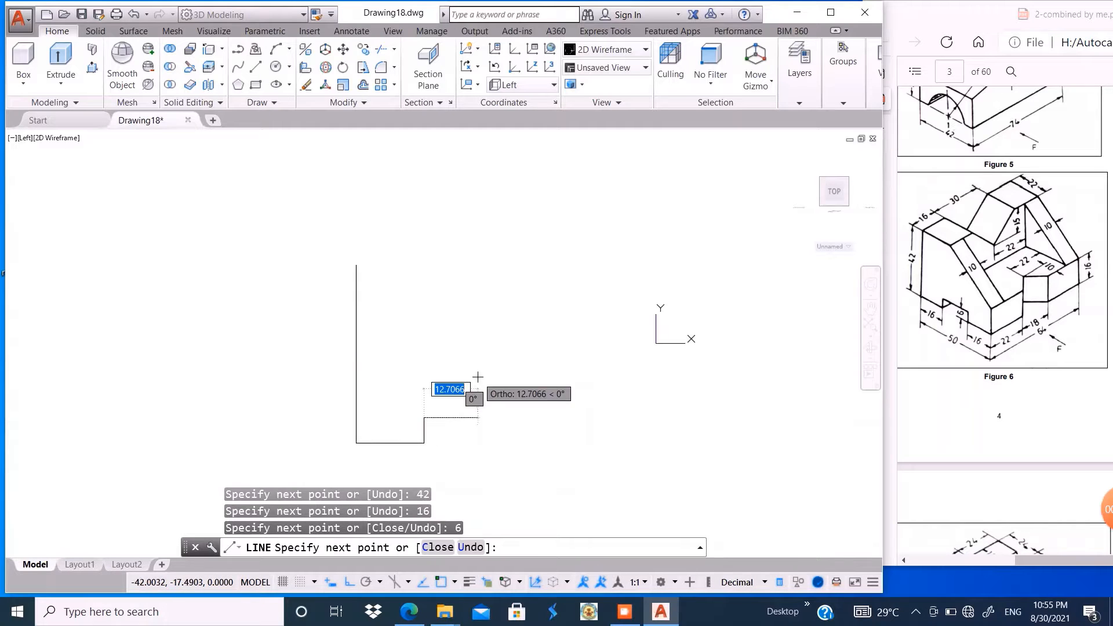
text(18)
key(Return)
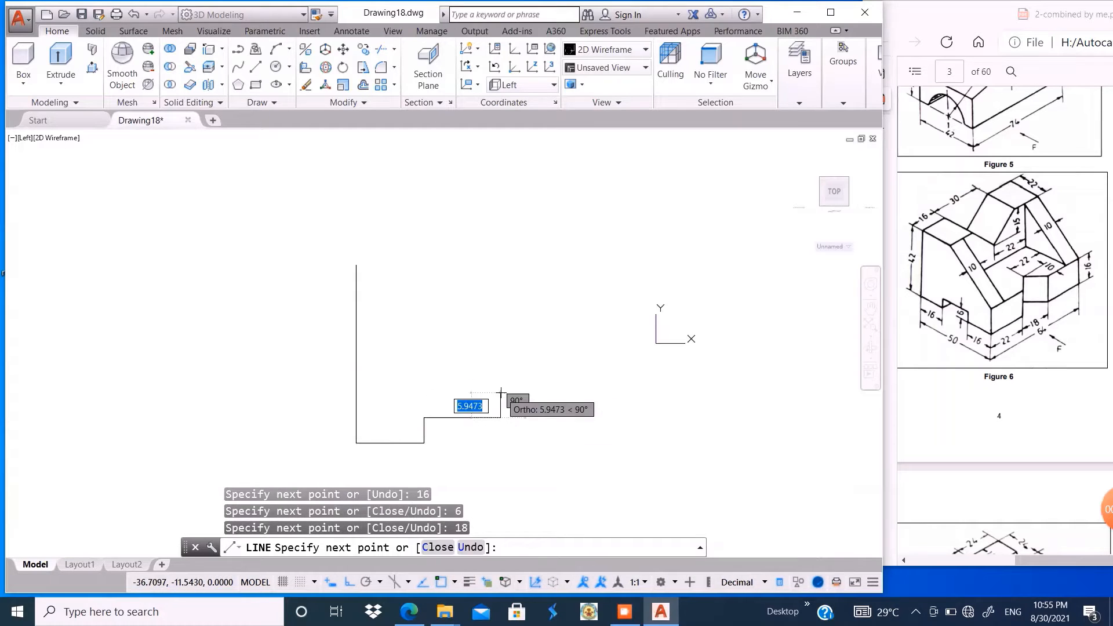
text(6)
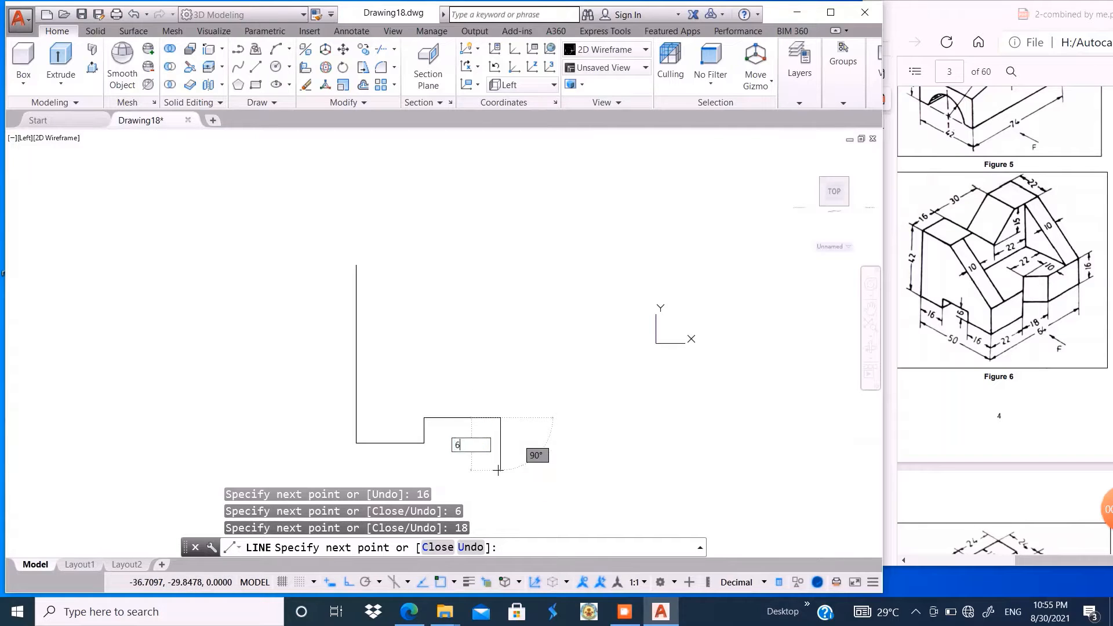
key(Return)
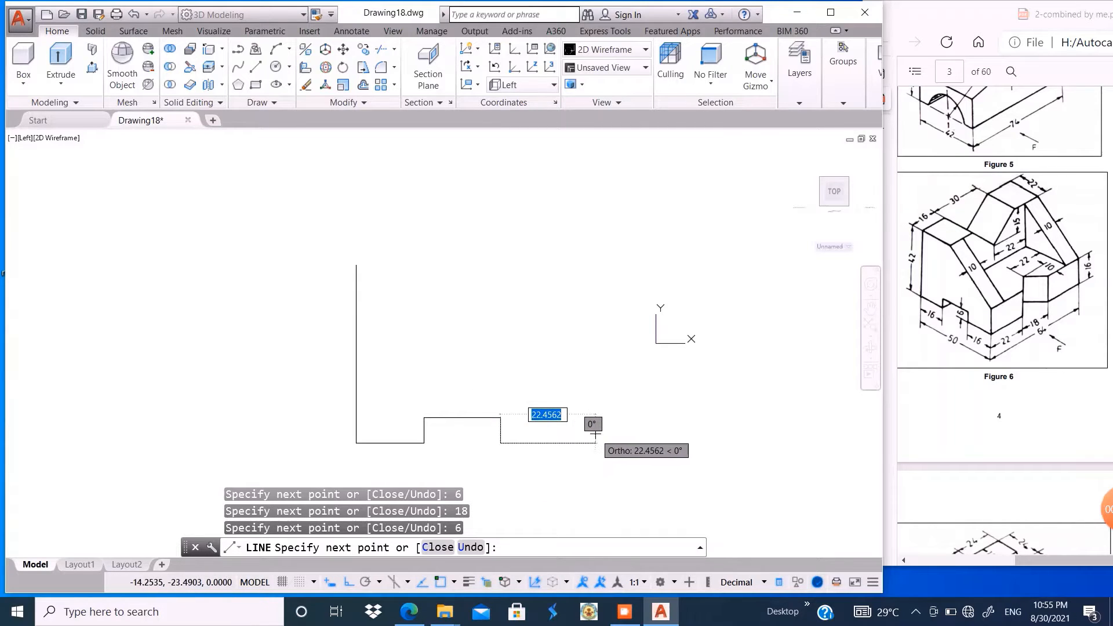
- Finish this line chain with a 16-unit base line to the right and a 16-unit front edge upward
text(16)
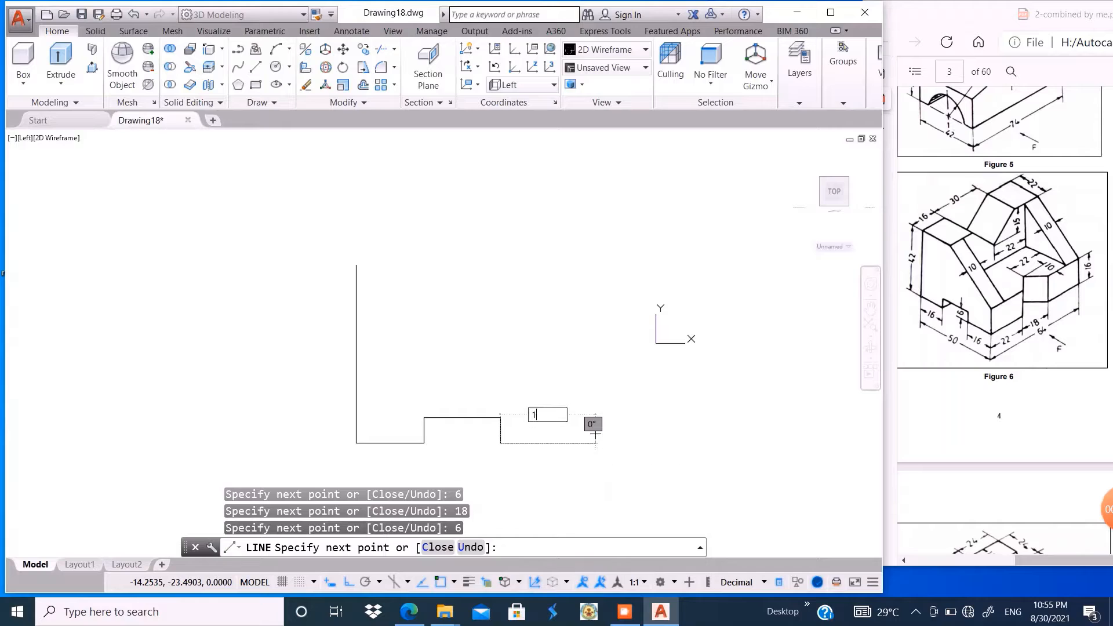
key(Return)
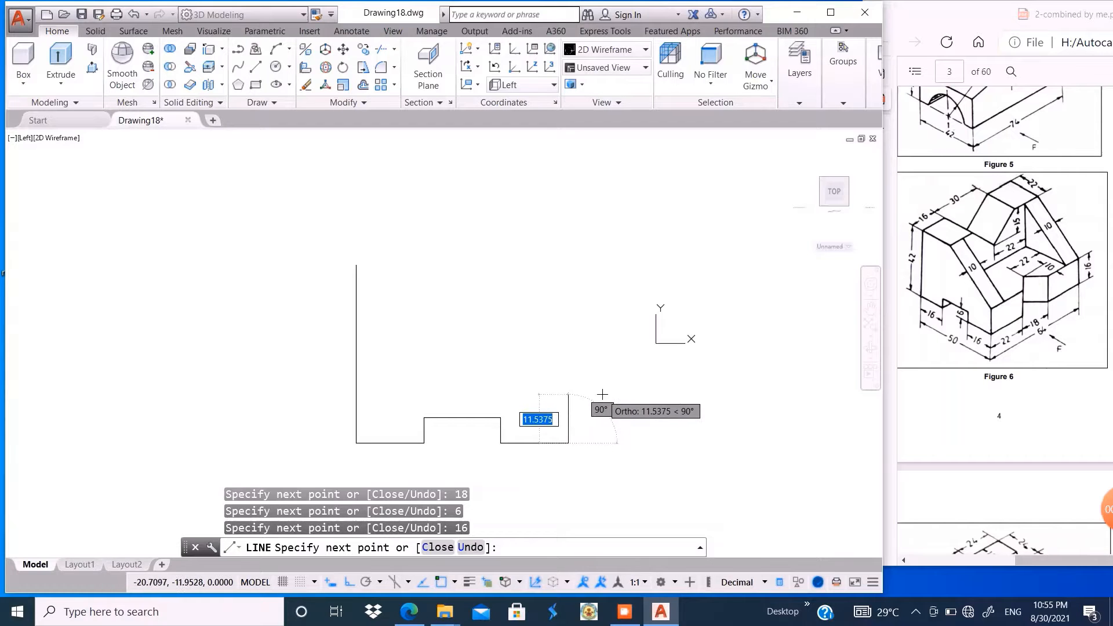
text(16)
key(Return)
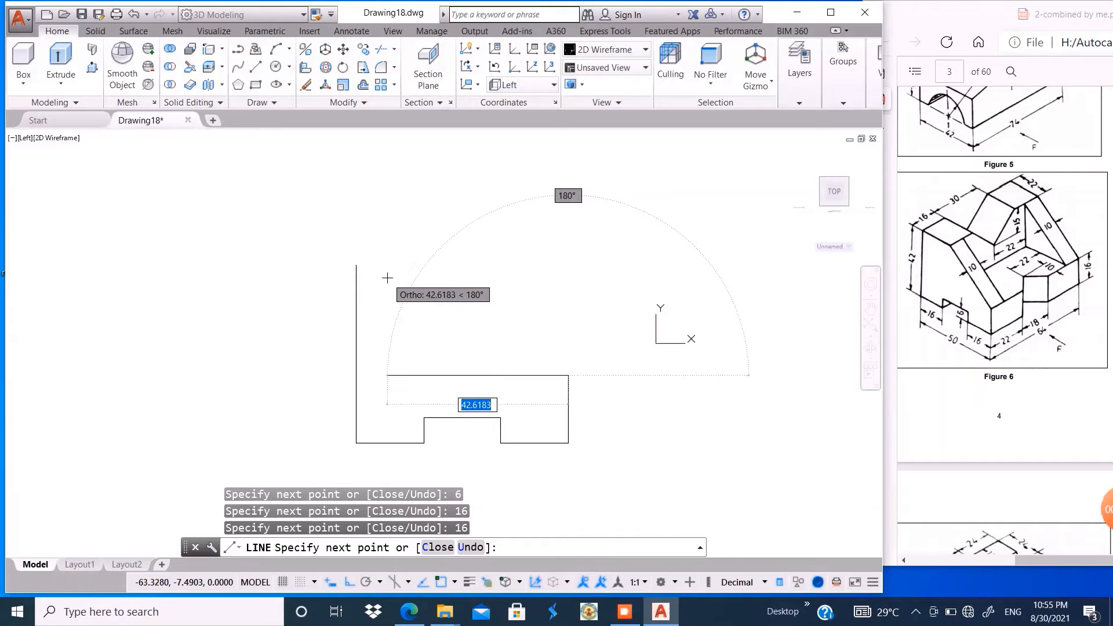
key(Return)
- Close the stepped profile with a 22-unit top edge, a vertical down to the front edge's height and a horizontal to its upper end
key(Return)
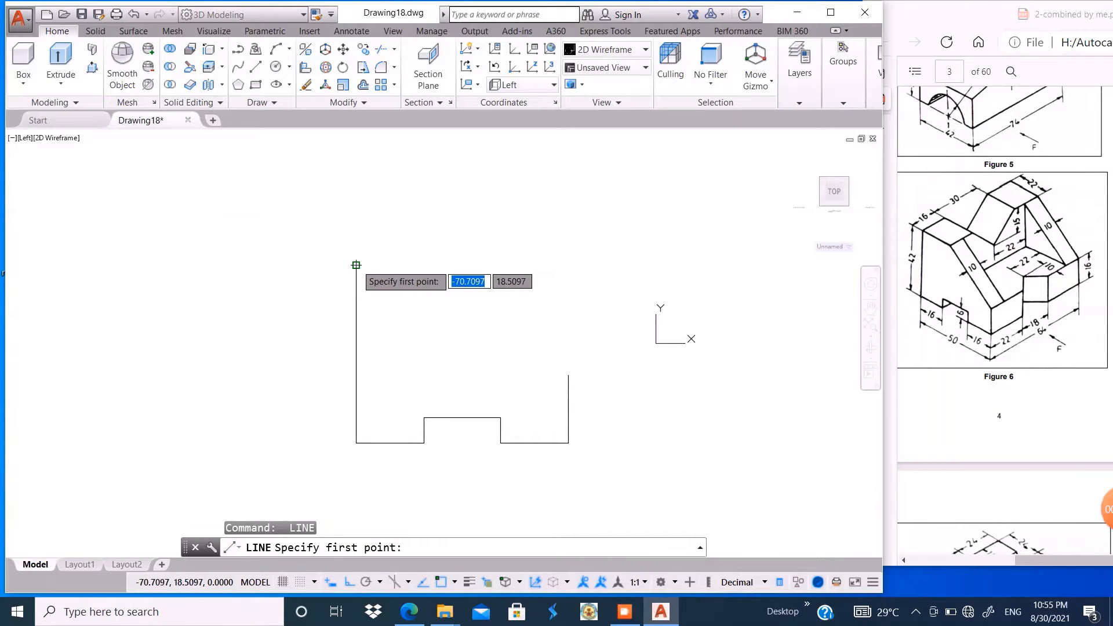
click(357, 264)
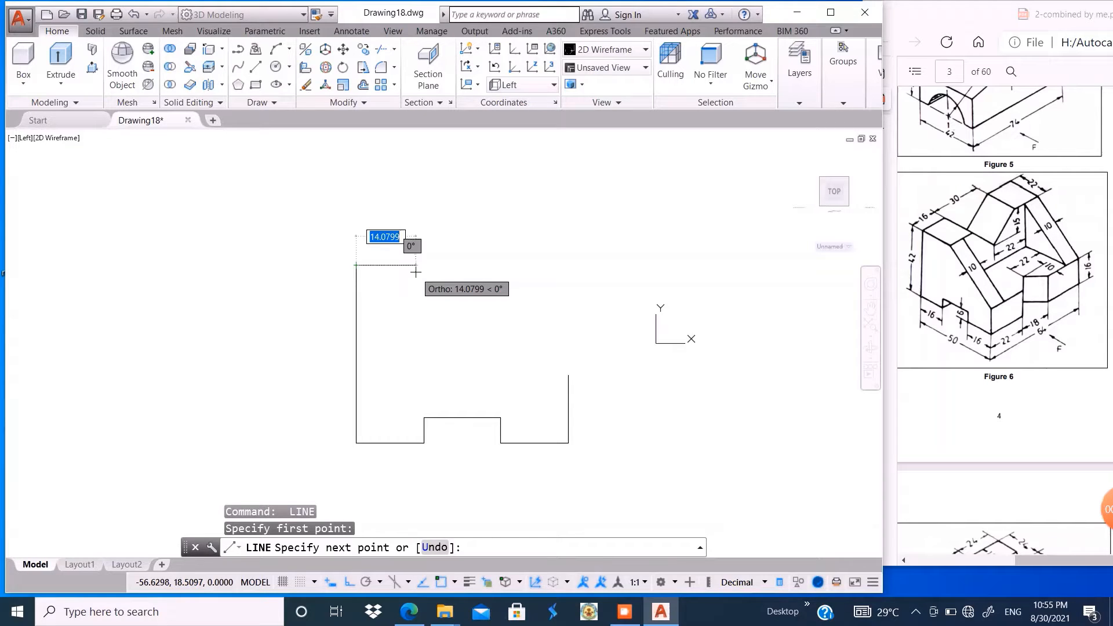
text(22)
key(Return)
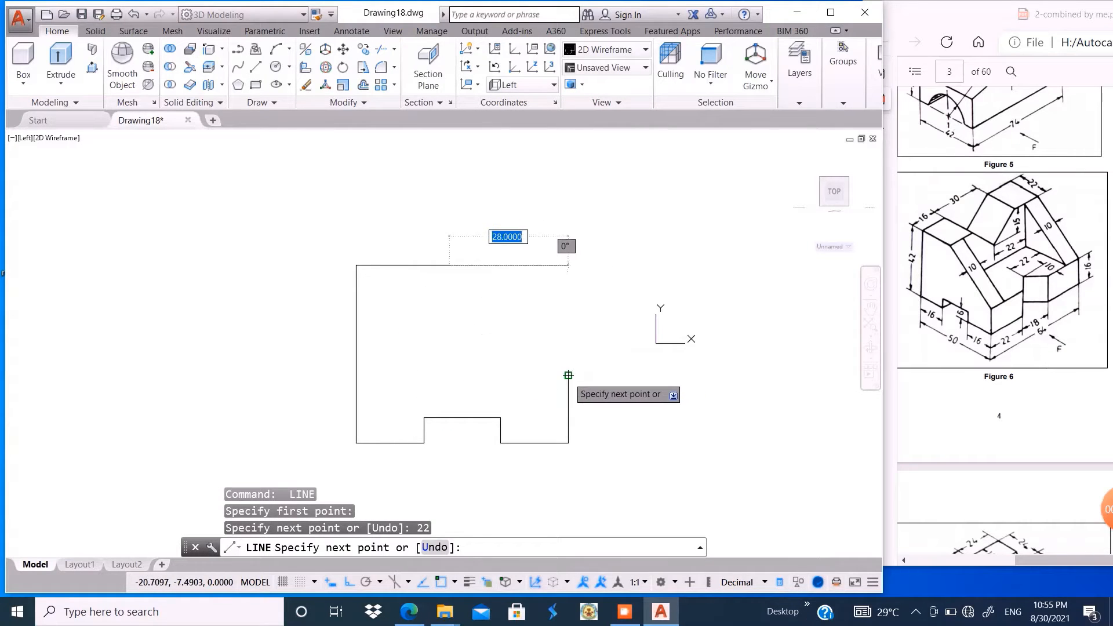
click(449, 376)
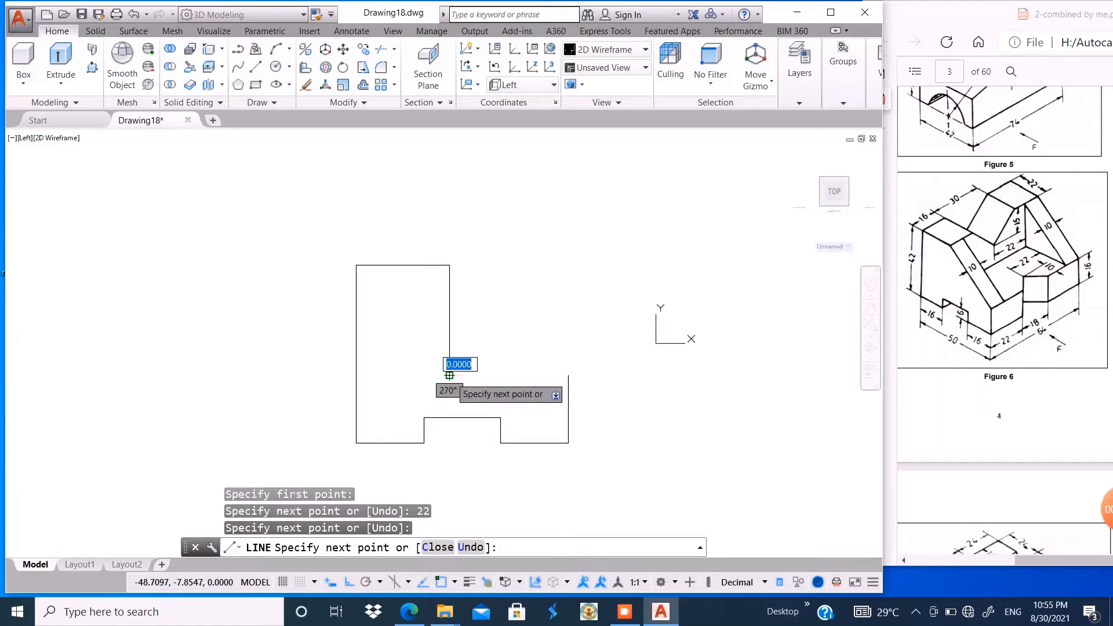
click(568, 375)
key(Return)
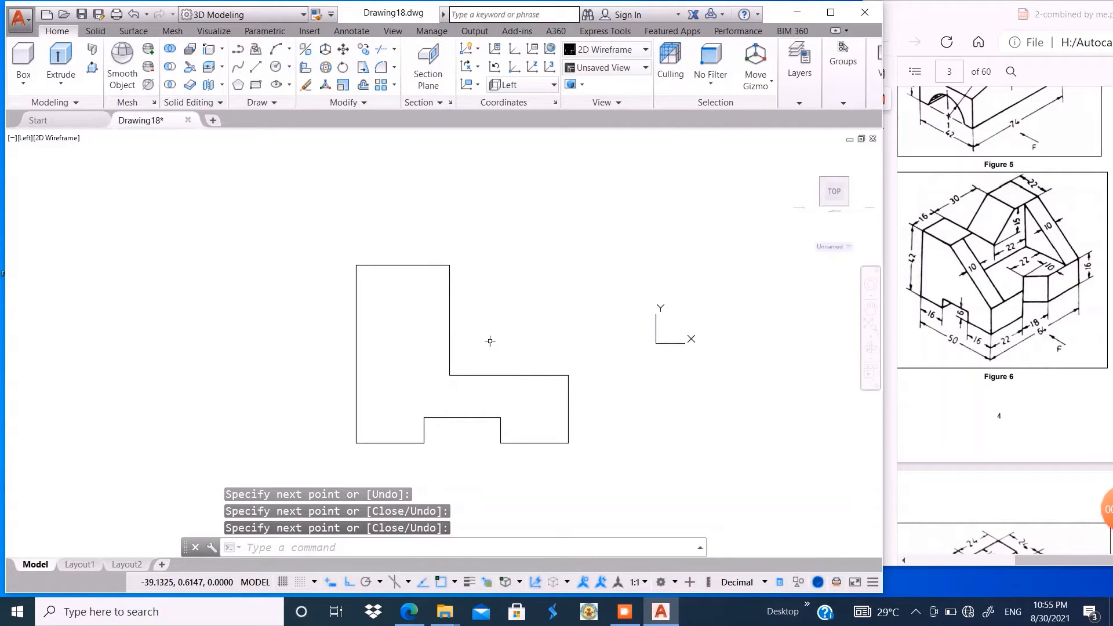
- Draw the sloped line from the right end of the top edge to the upper end of the front edge
key(Return)
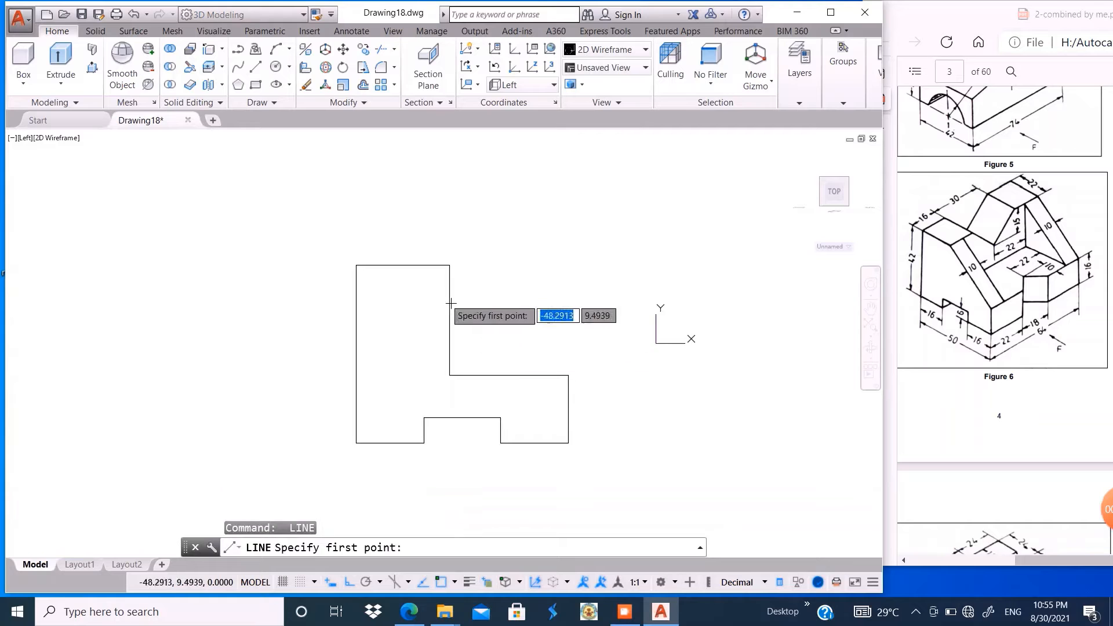
click(450, 265)
click(568, 375)
key(Return)
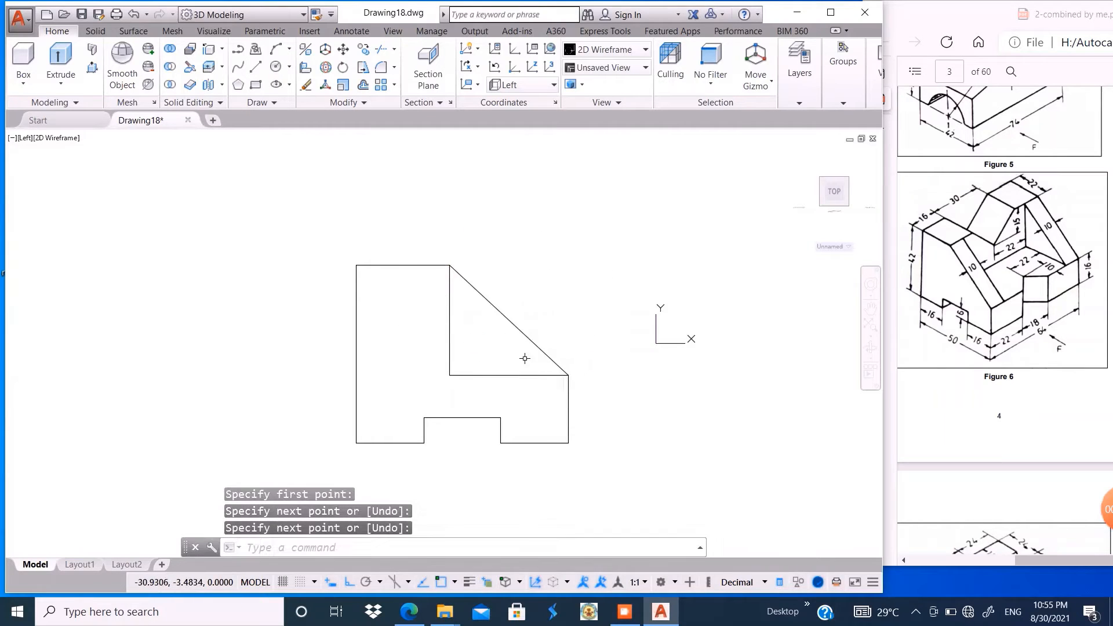
- Select all the profile lines and join them into polylines
click(585, 209)
click(324, 456)
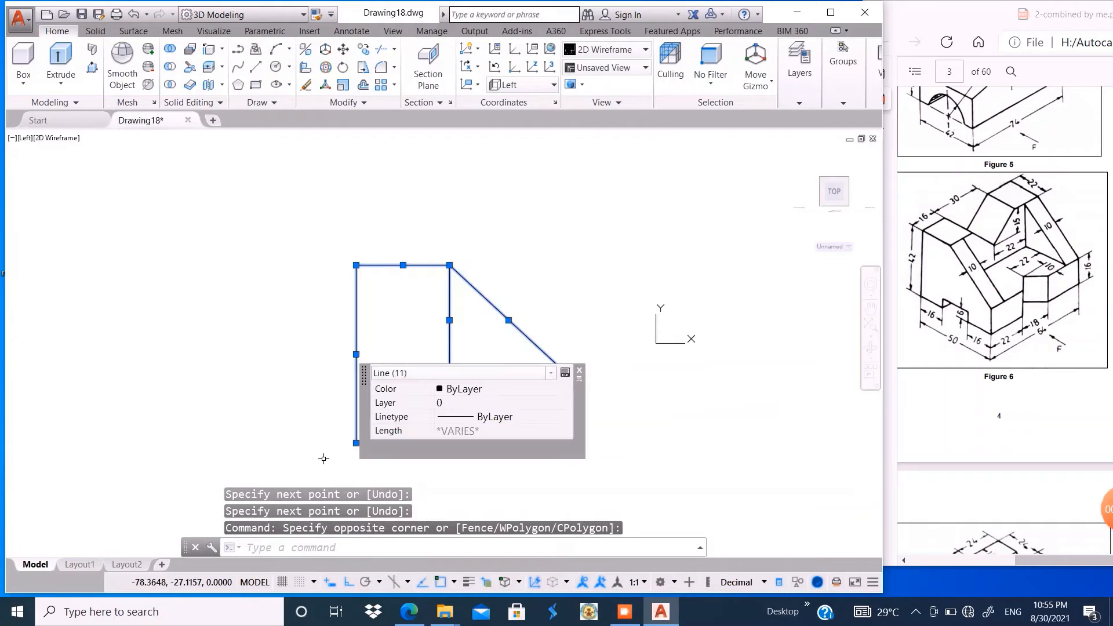
text(j)
key(Return)
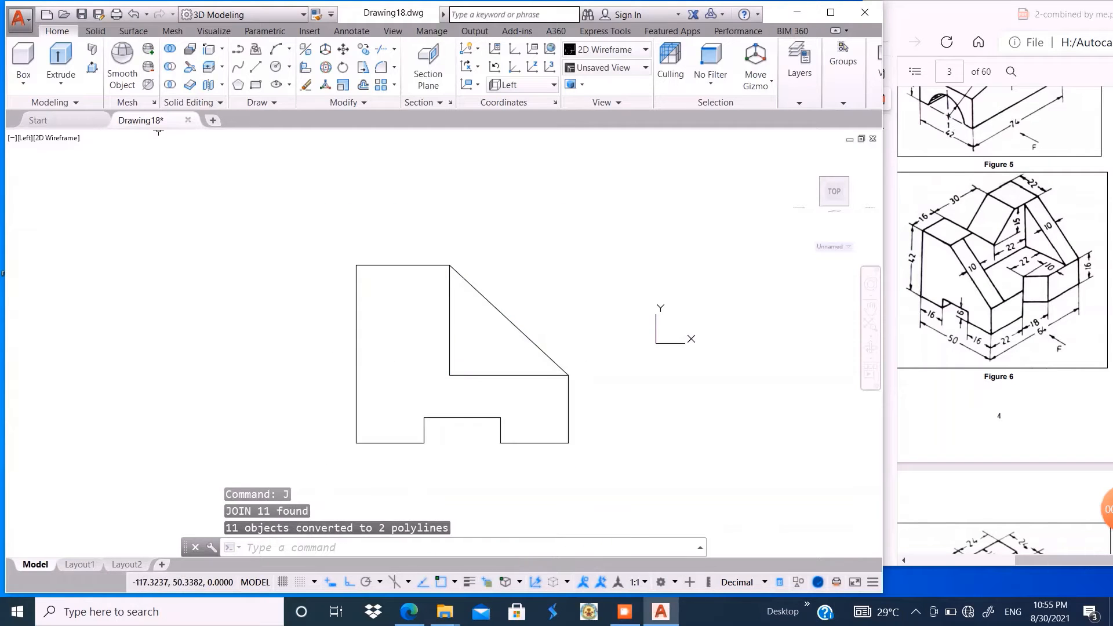
- Extrude the stepped profile area 64 units with Presspull
key(ctrl+shift+e)
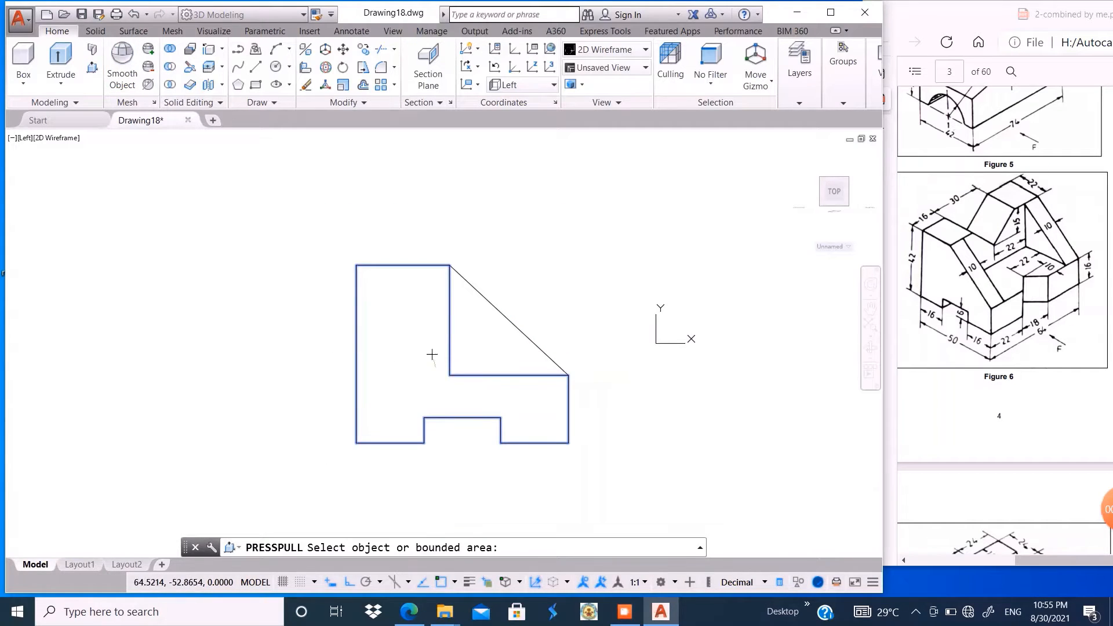
click(434, 352)
key(Return)
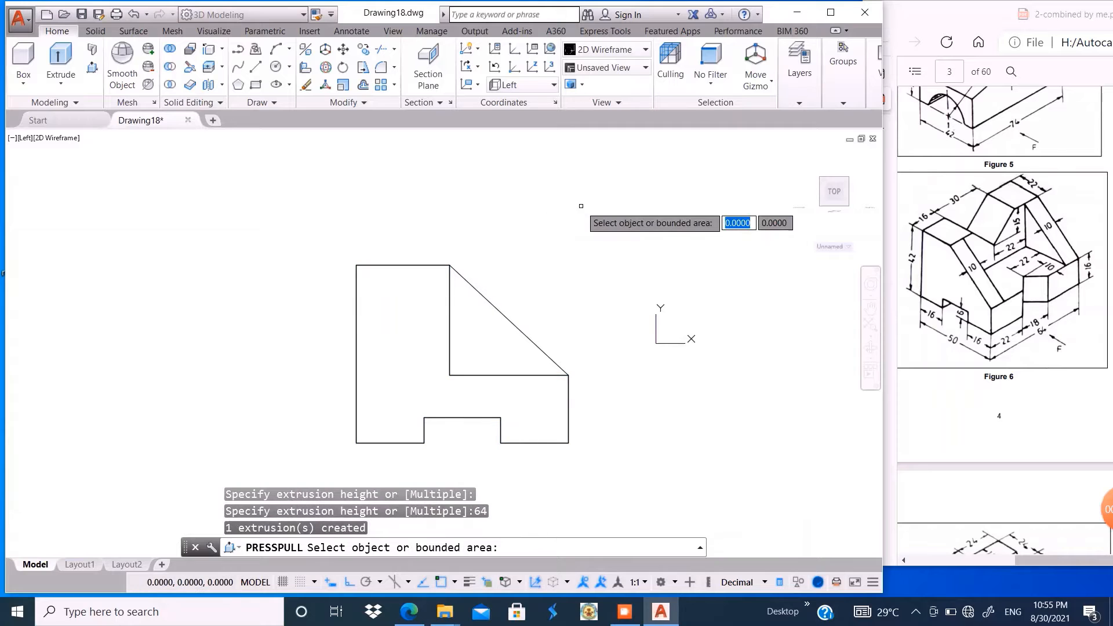
- Extrude the triangular area under the sloped line 10 units with Presspull and view the solids in 3D
click(489, 339)
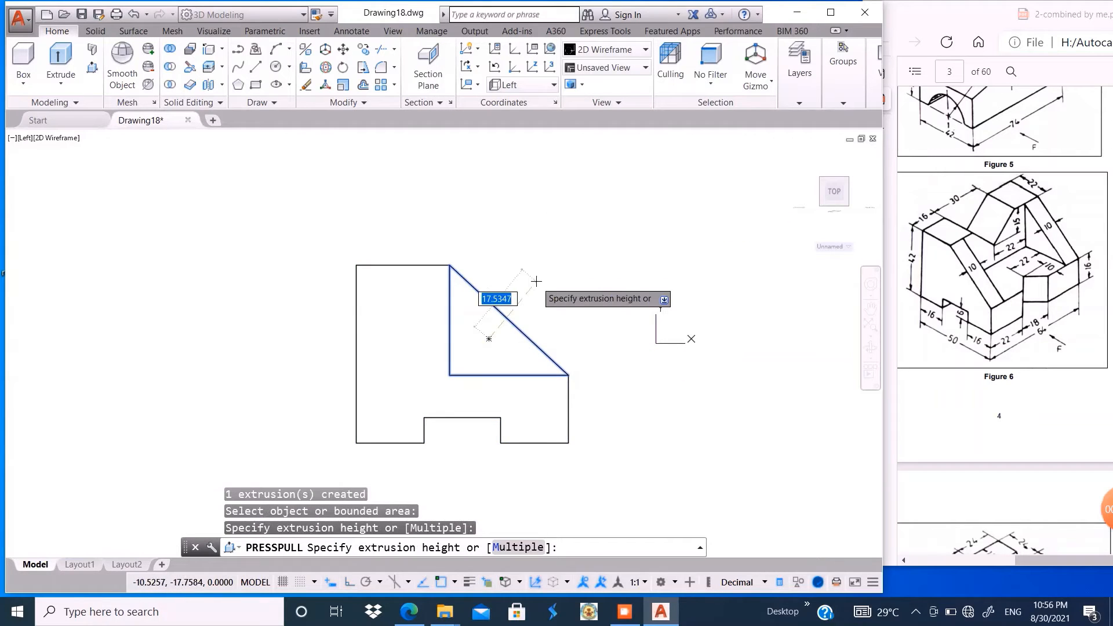
key(Return)
key(Return)
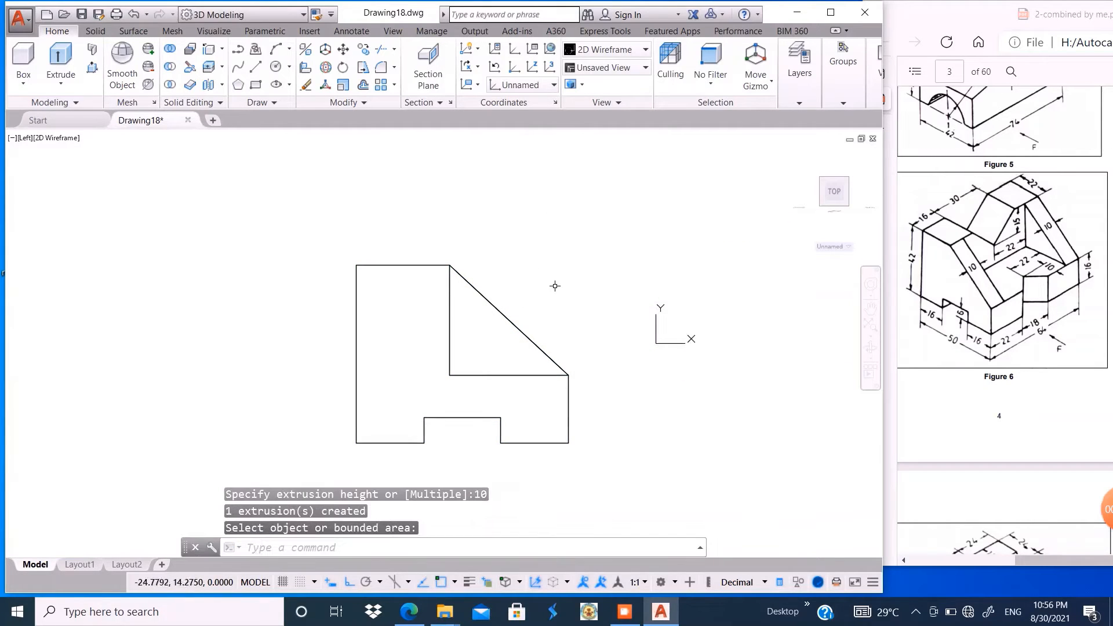
shift+middle_drag(459, 352, 462, 354)
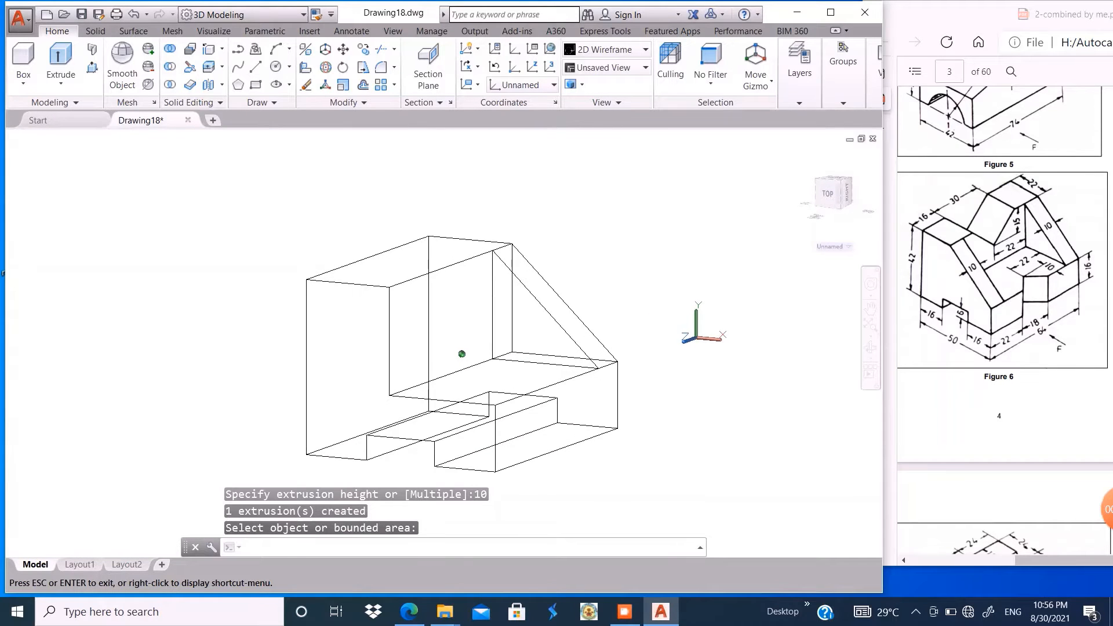
- Copy the triangular rib from its lower outer corner to the upper corner at the opposite end of the ledge
click(538, 282)
click(526, 297)
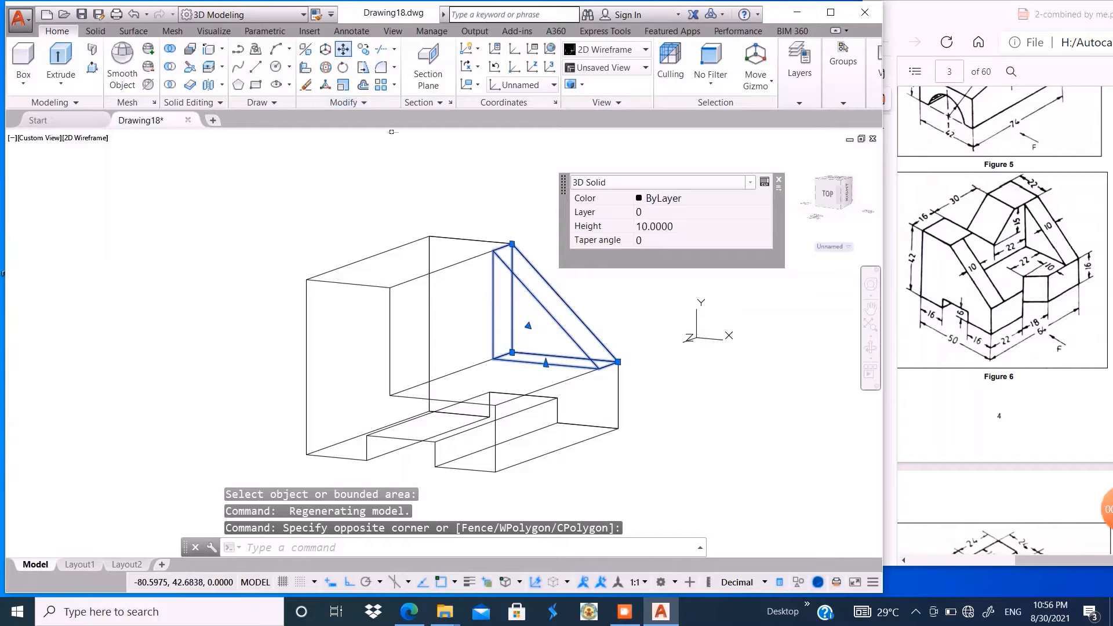
click(362, 48)
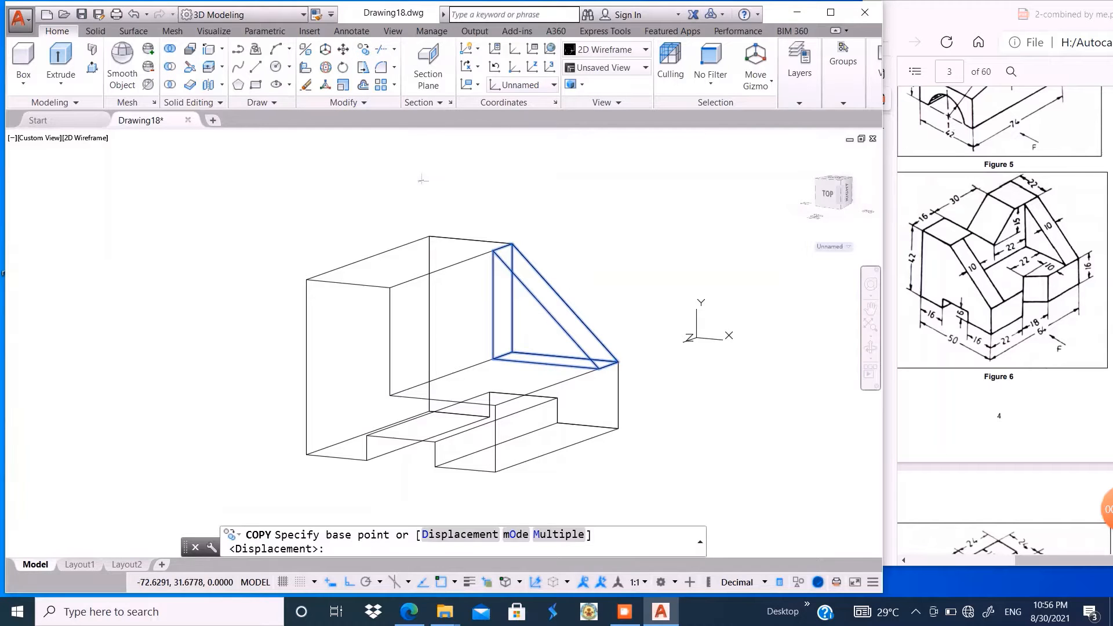
click(599, 368)
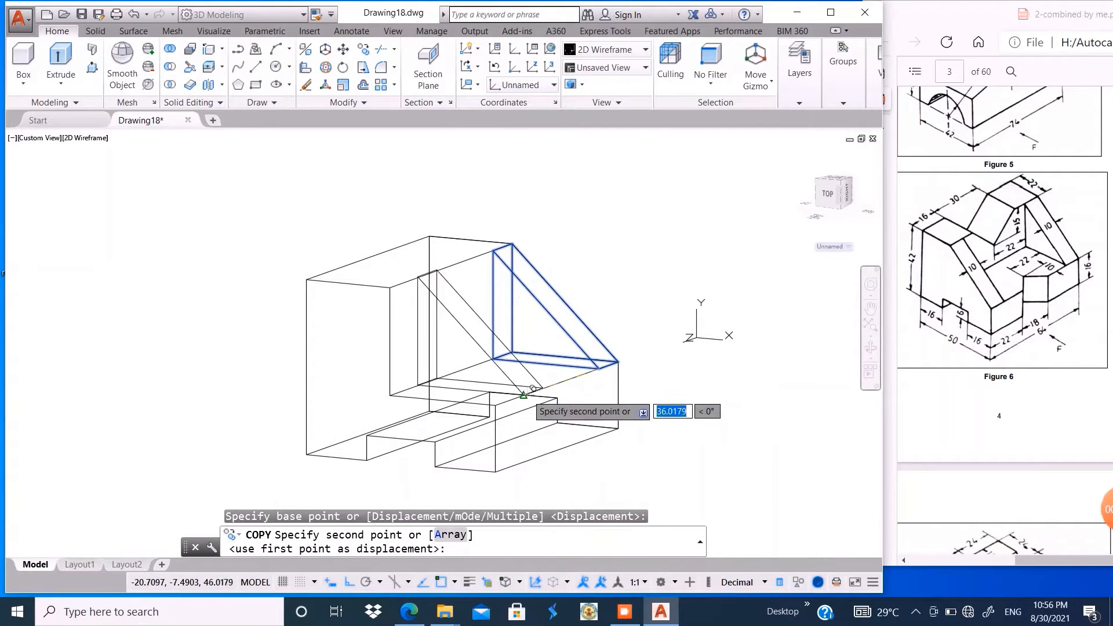
click(494, 404)
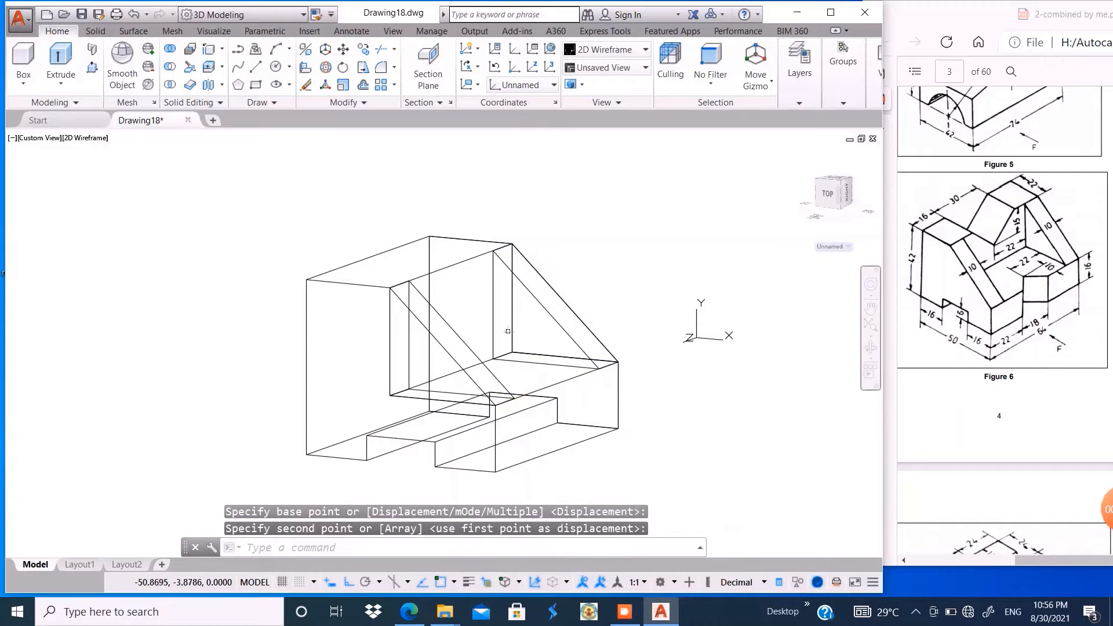
- Copy the short top edge at the block's near end 16 units along the top face
shift+middle_drag(508, 331, 357, 271)
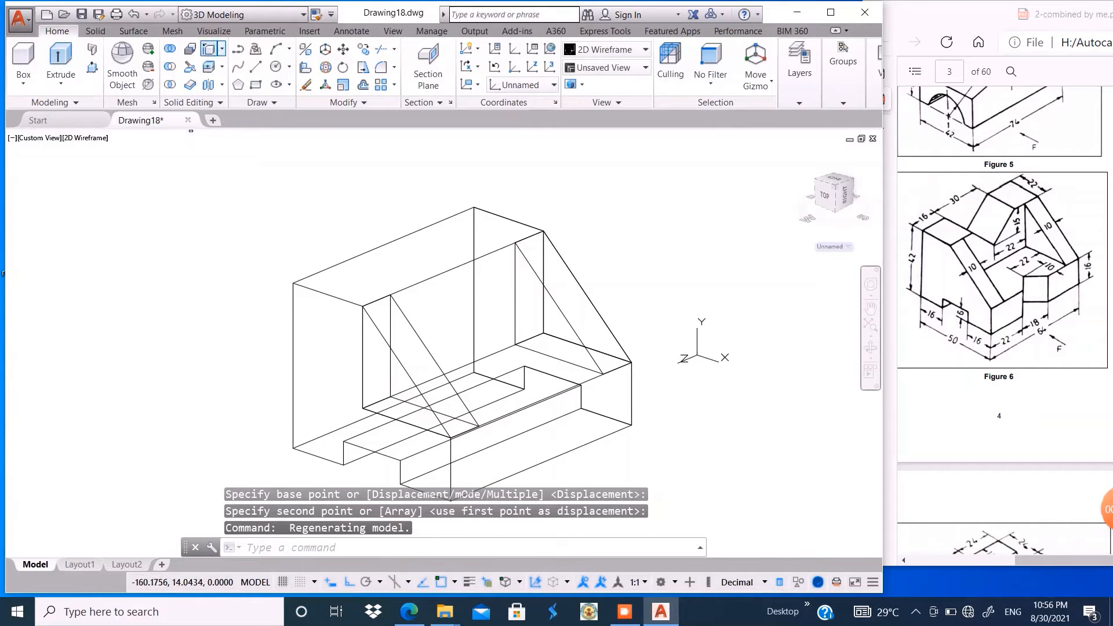
click(208, 48)
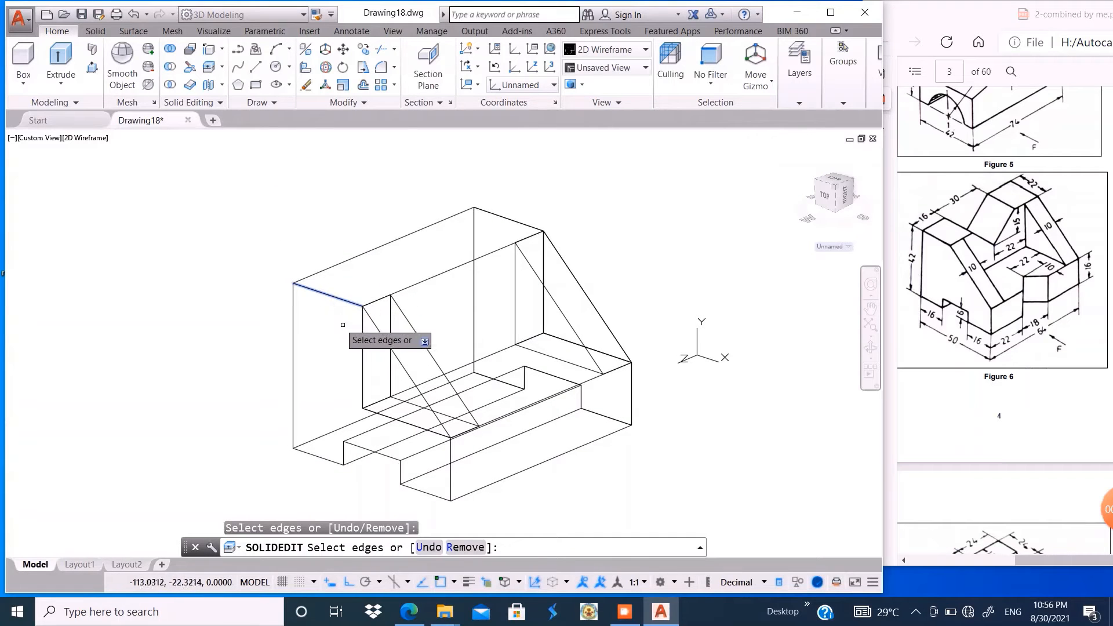
key(Return)
click(278, 248)
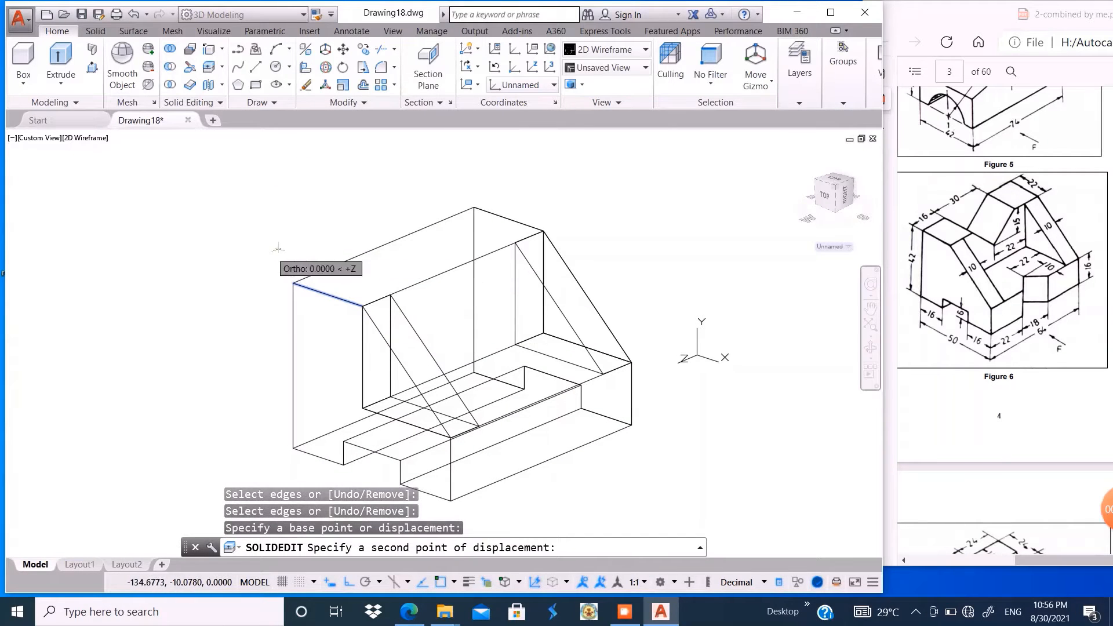
text(16)
key(Return)
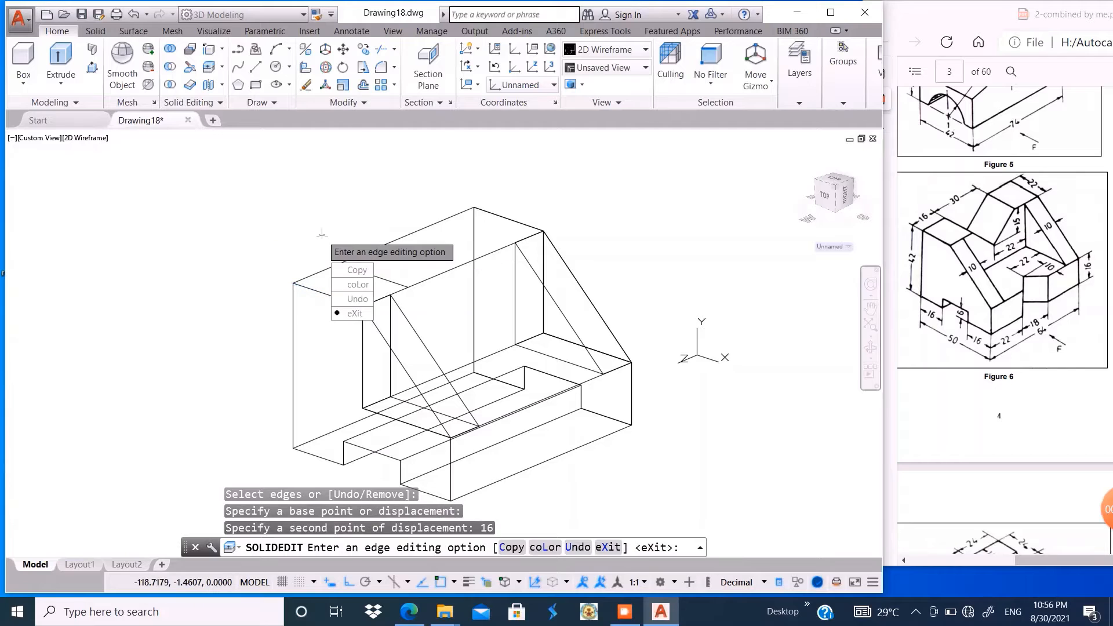
key(Return)
key(Return)
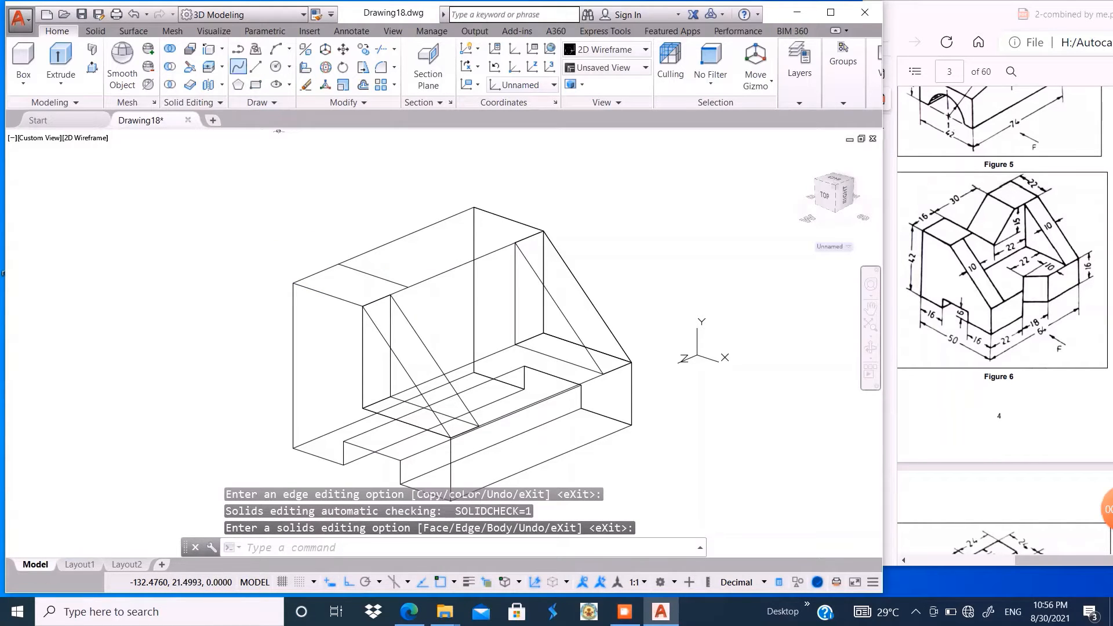
- Copy the short top edge at the block's near end again, 46 units along the top face
click(209, 48)
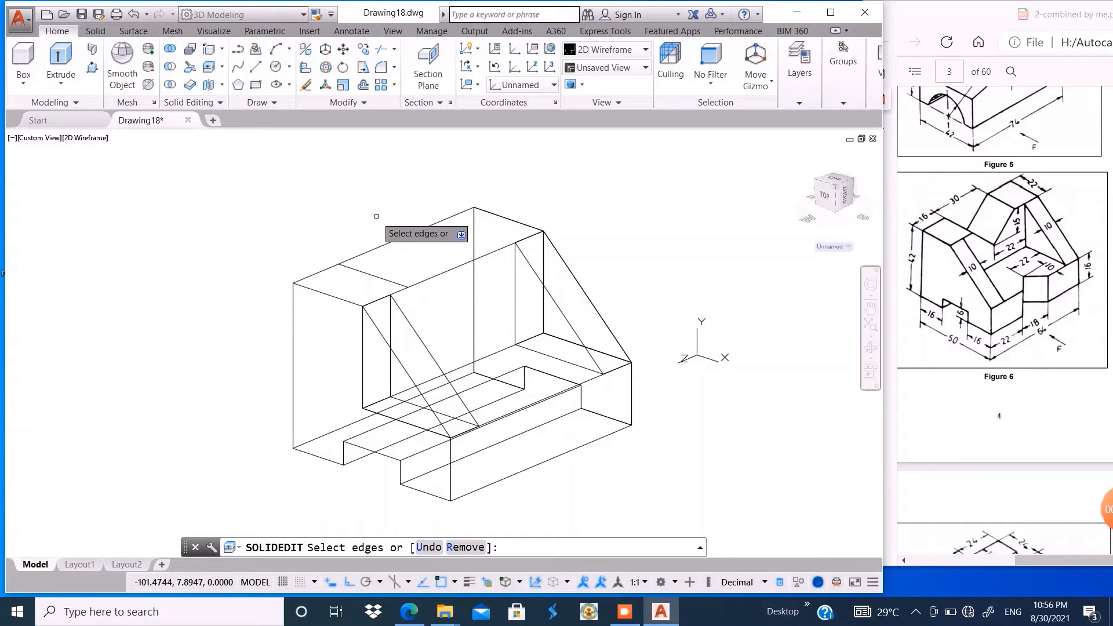
click(332, 295)
key(Return)
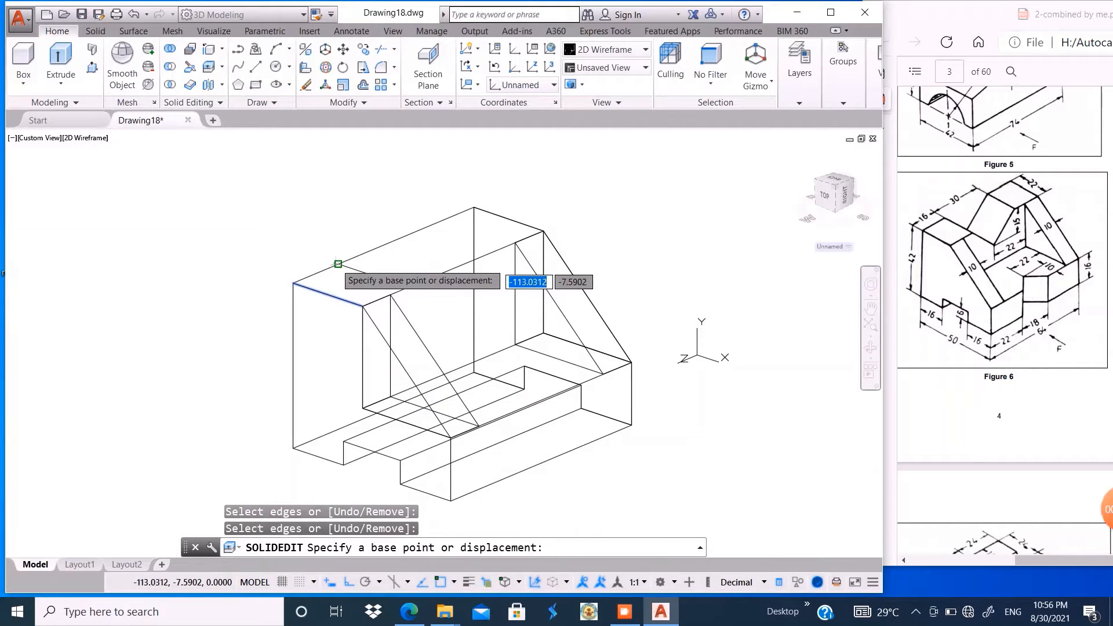
click(282, 268)
text(46)
key(Return)
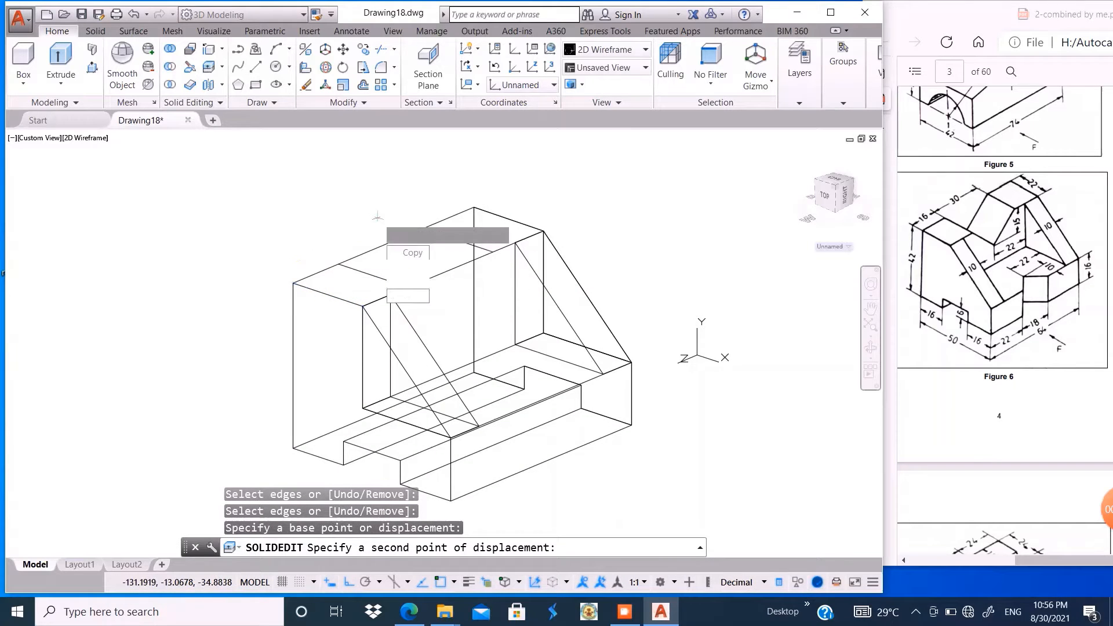
key(Return)
key(Return)
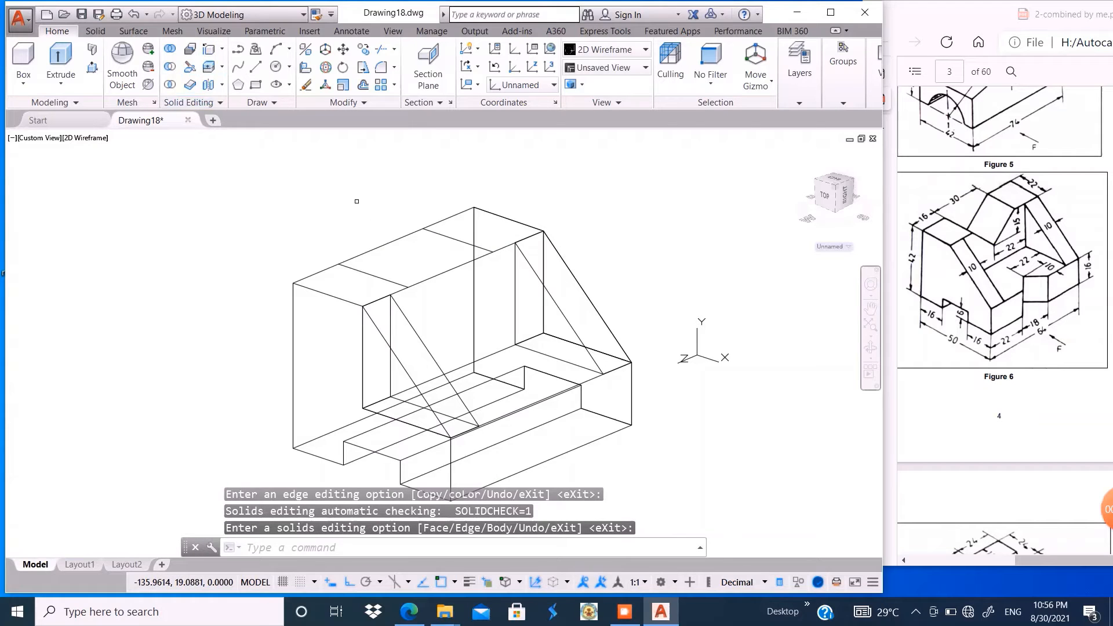
- Try to copy the long upper edge of the vertical step face 15 units downward
key(Return)
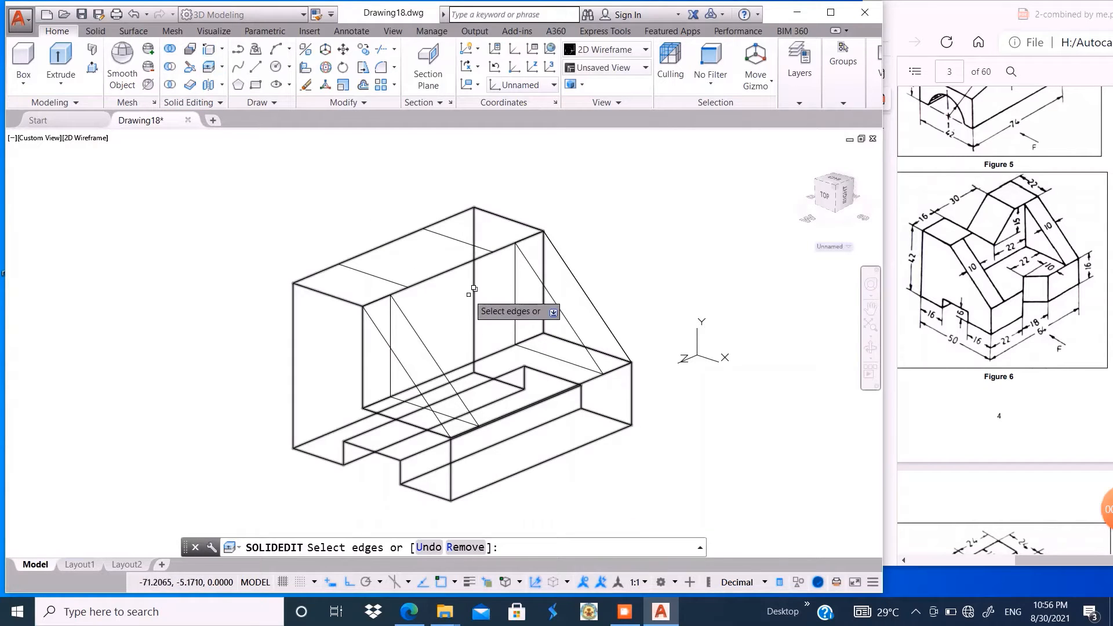
click(451, 269)
key(Return)
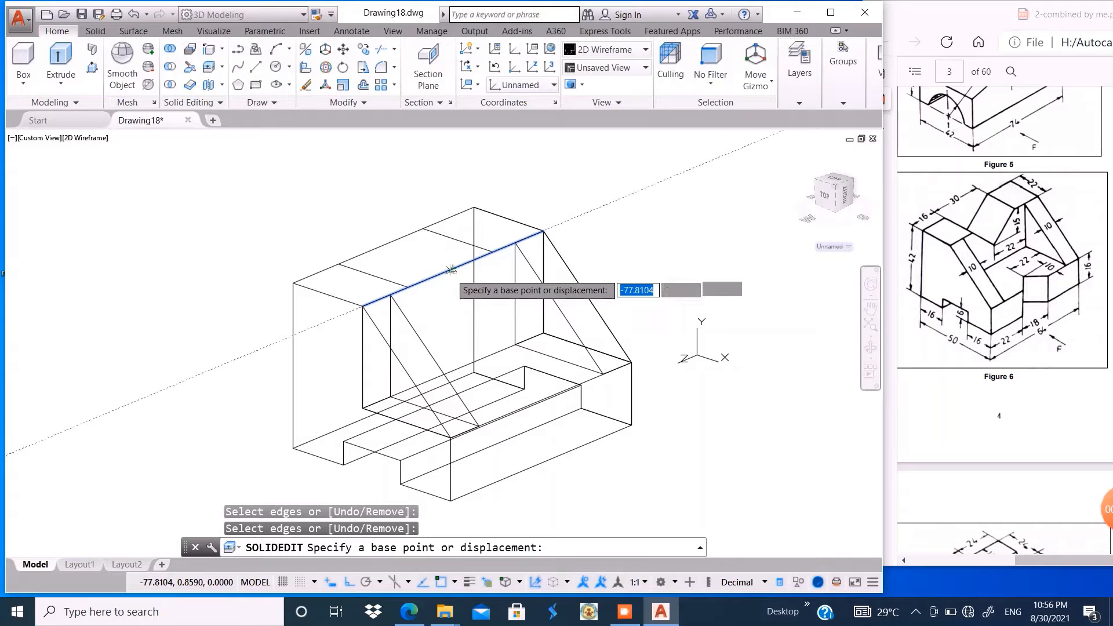
click(571, 220)
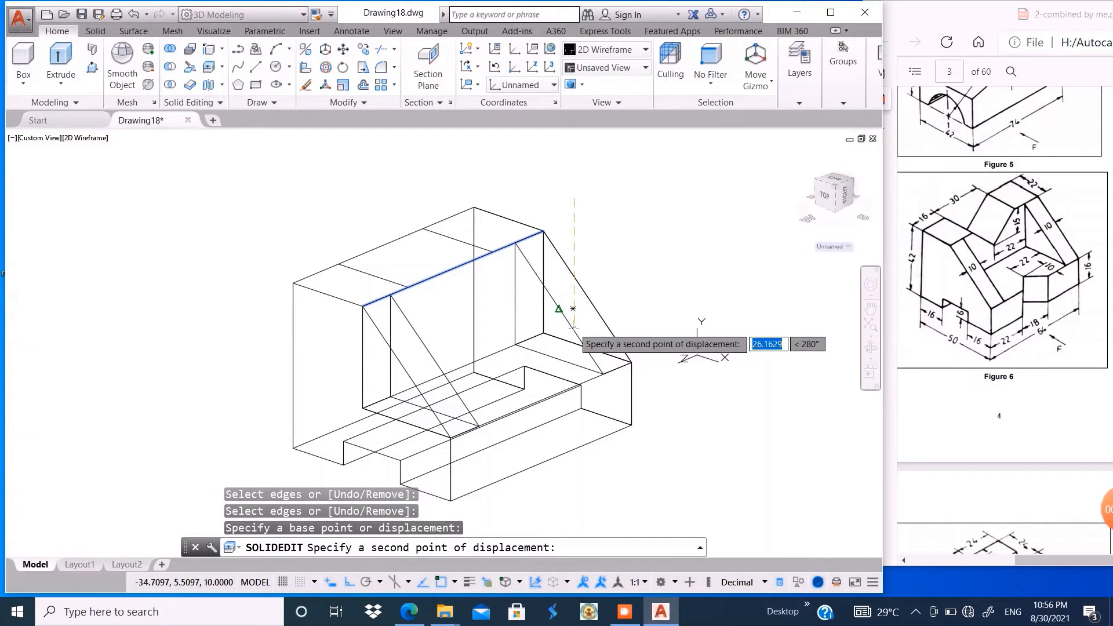
text(15)
key(Return)
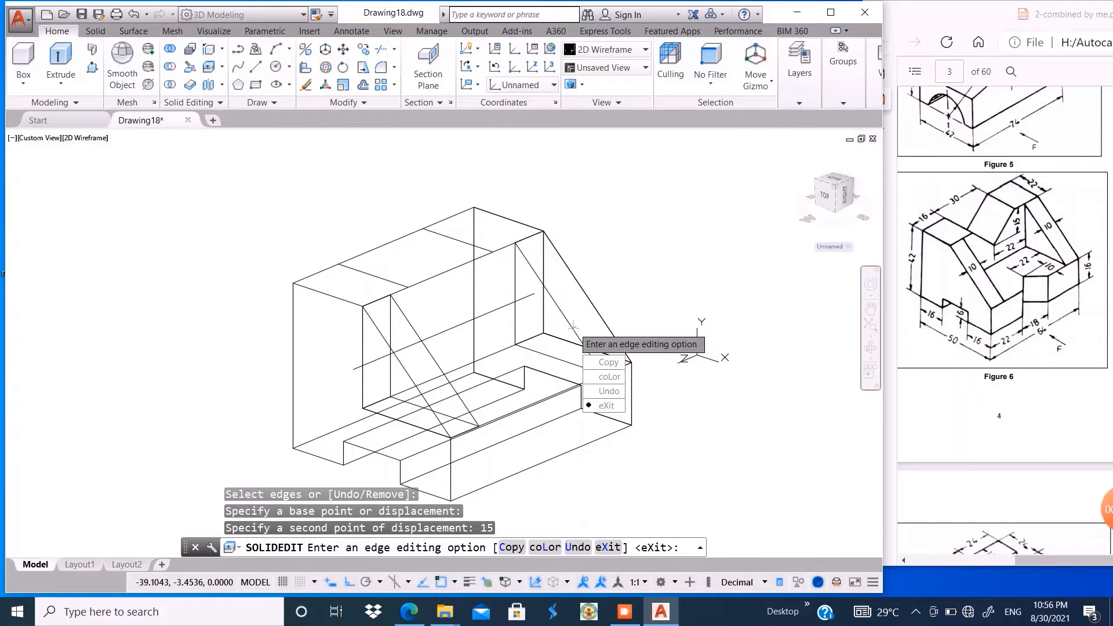
key(Return)
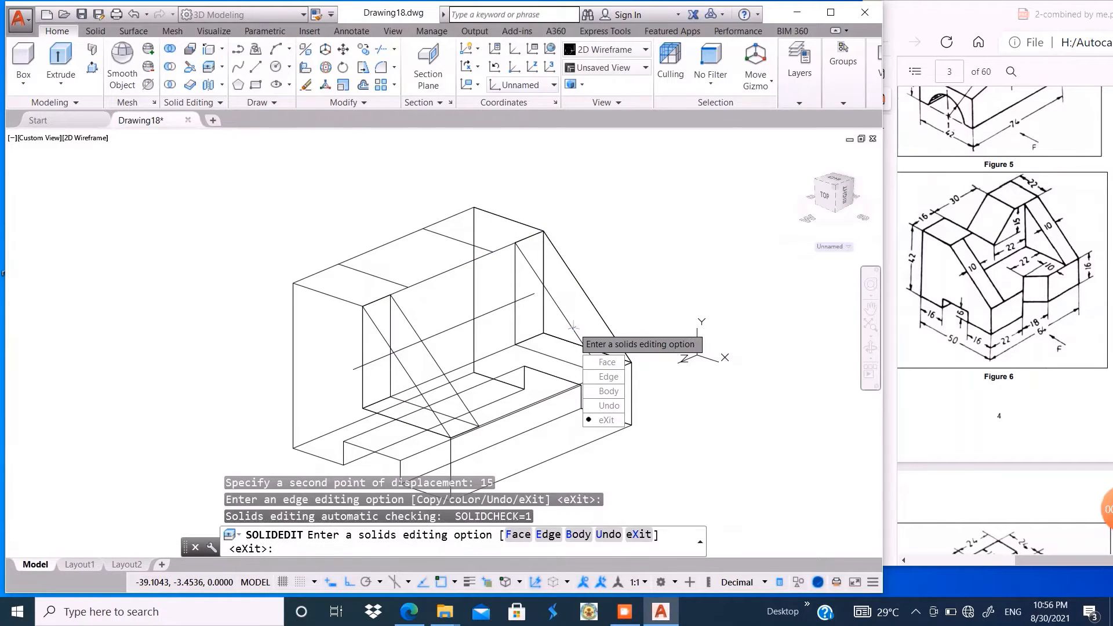
key(Return)
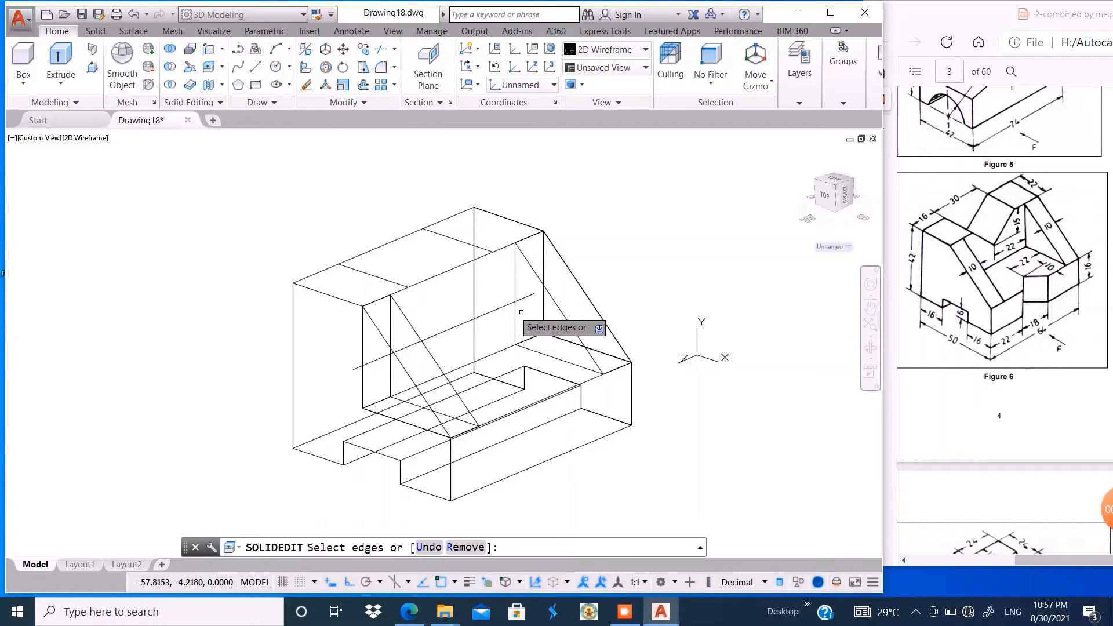
- Copy the inner vertical edge of the far triangular rib 22 units toward the near end of the block
click(515, 286)
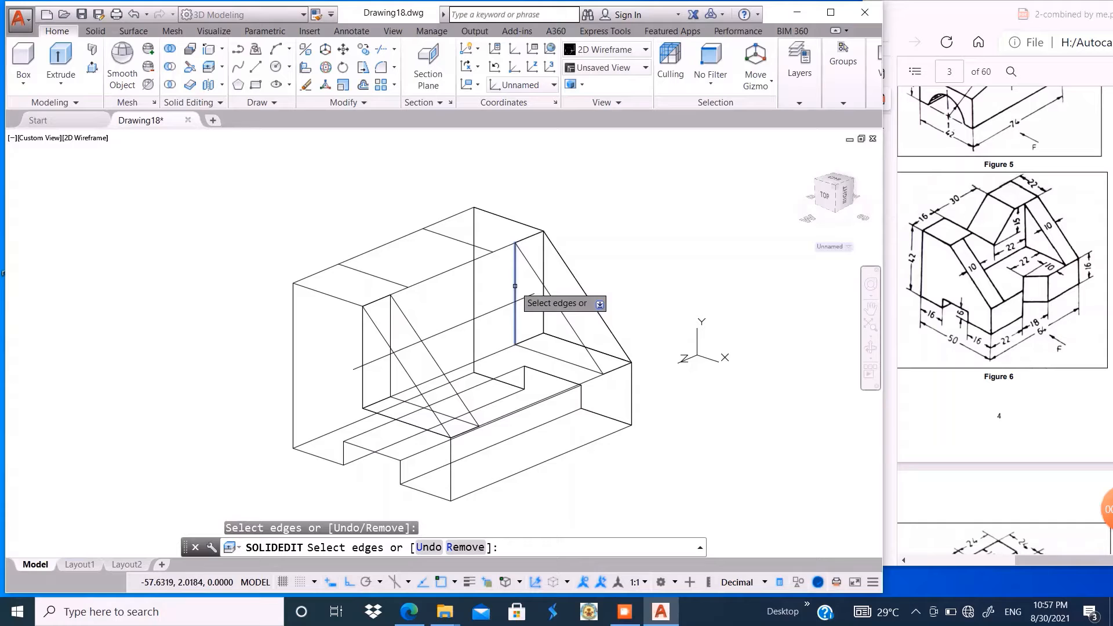
key(Return)
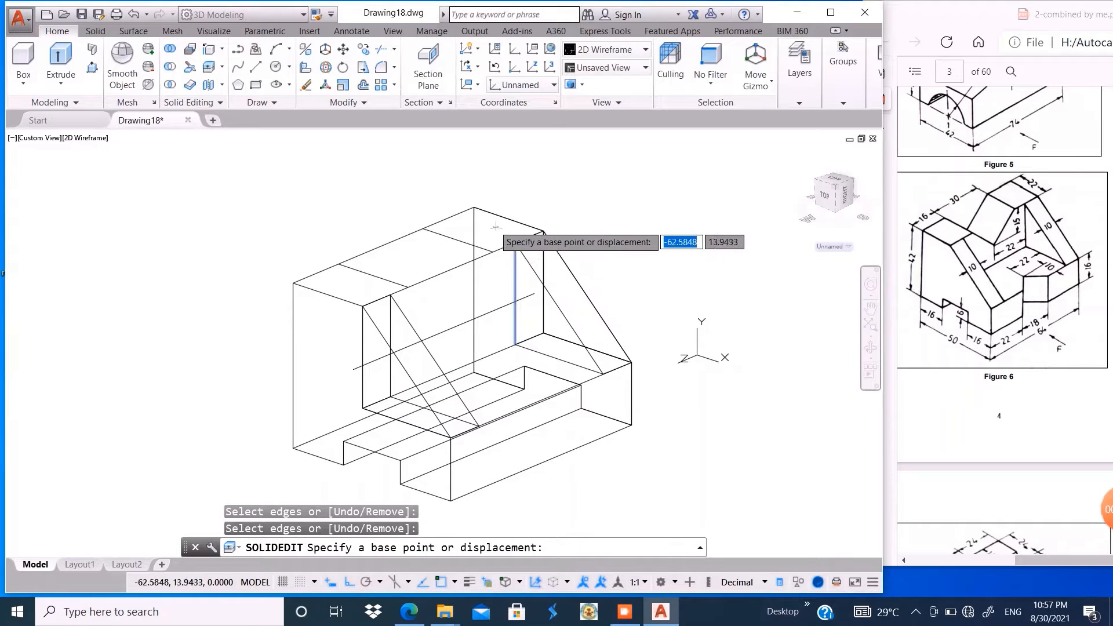
click(502, 157)
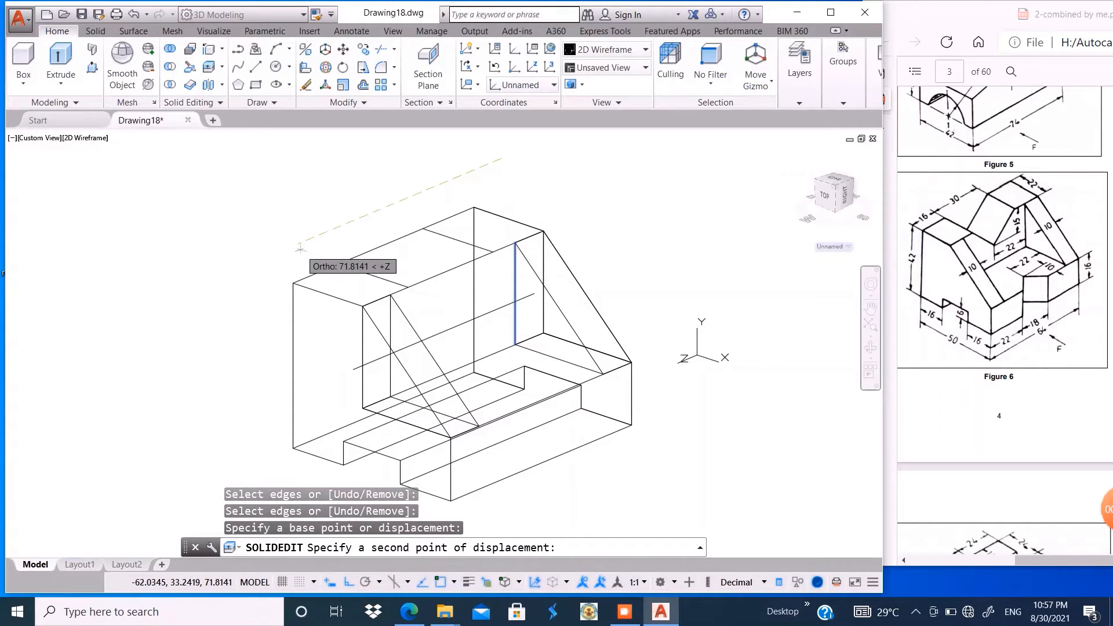
text(22)
key(Return)
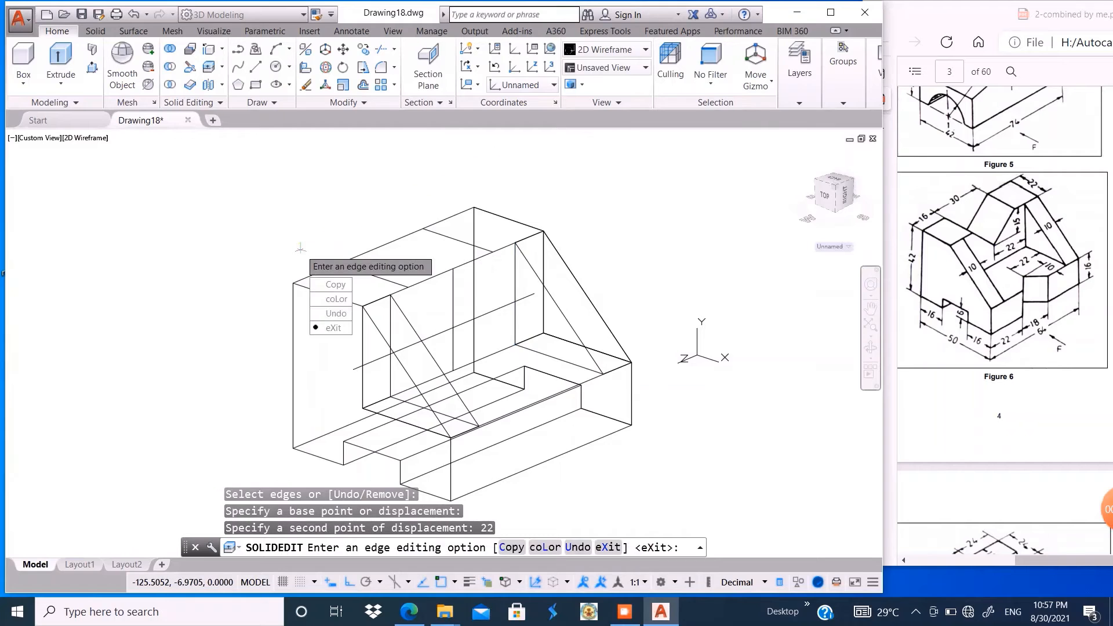
key(Return)
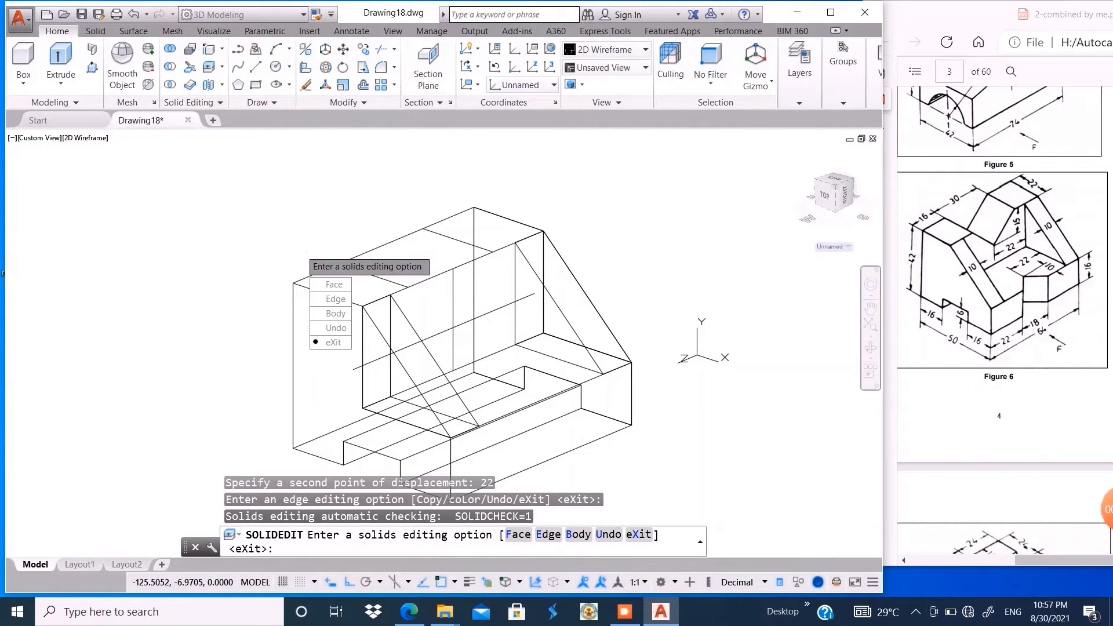
key(Return)
click(255, 66)
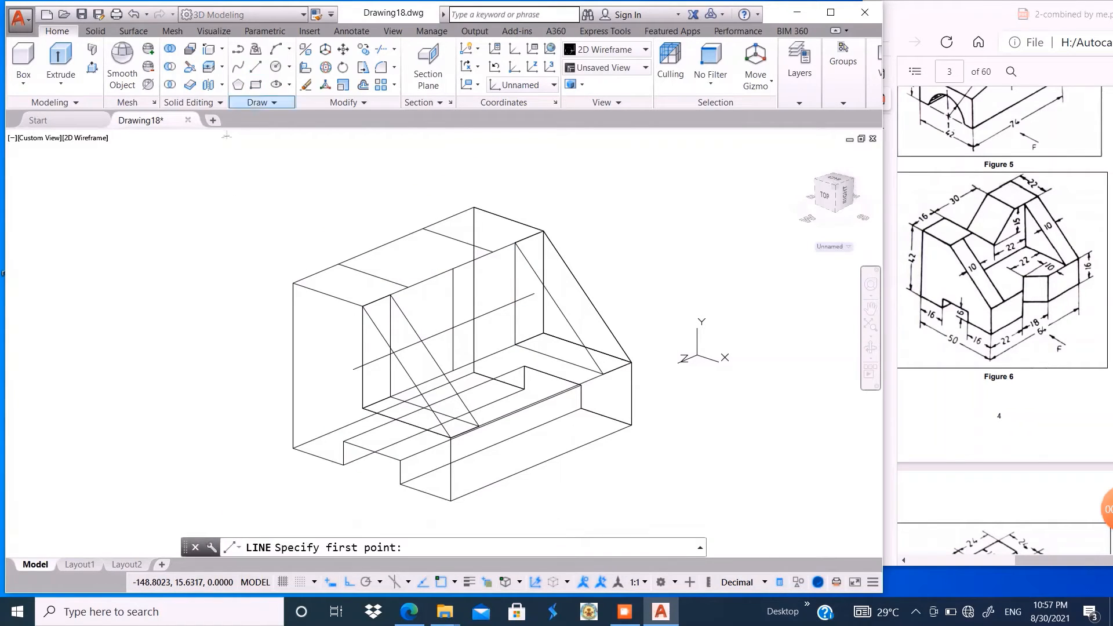
click(492, 252)
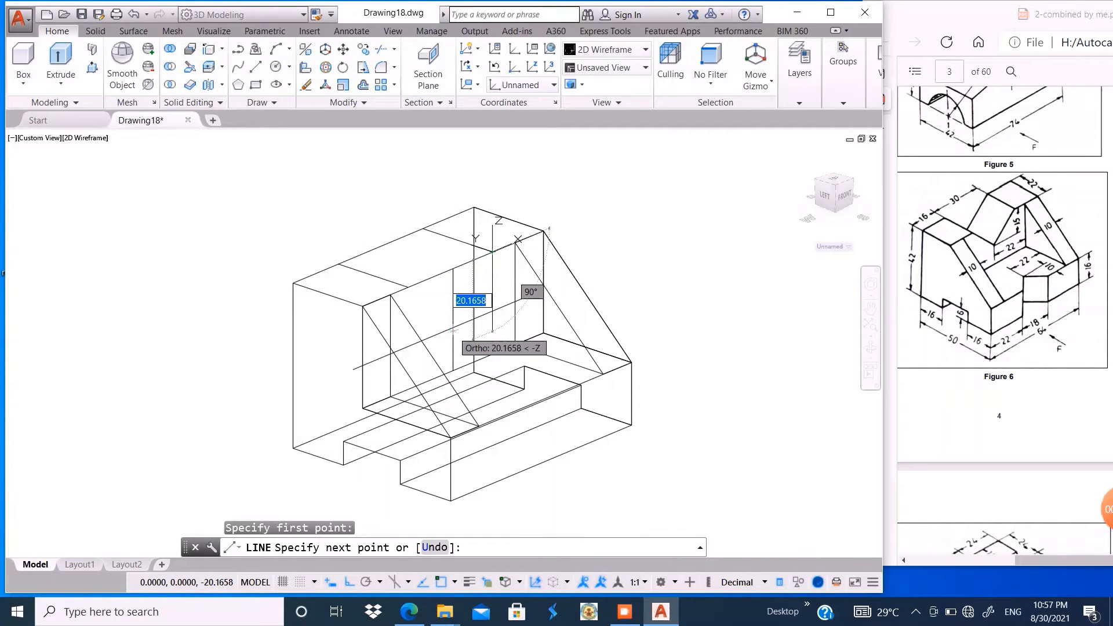
shift+middle_drag(453, 330, 511, 350)
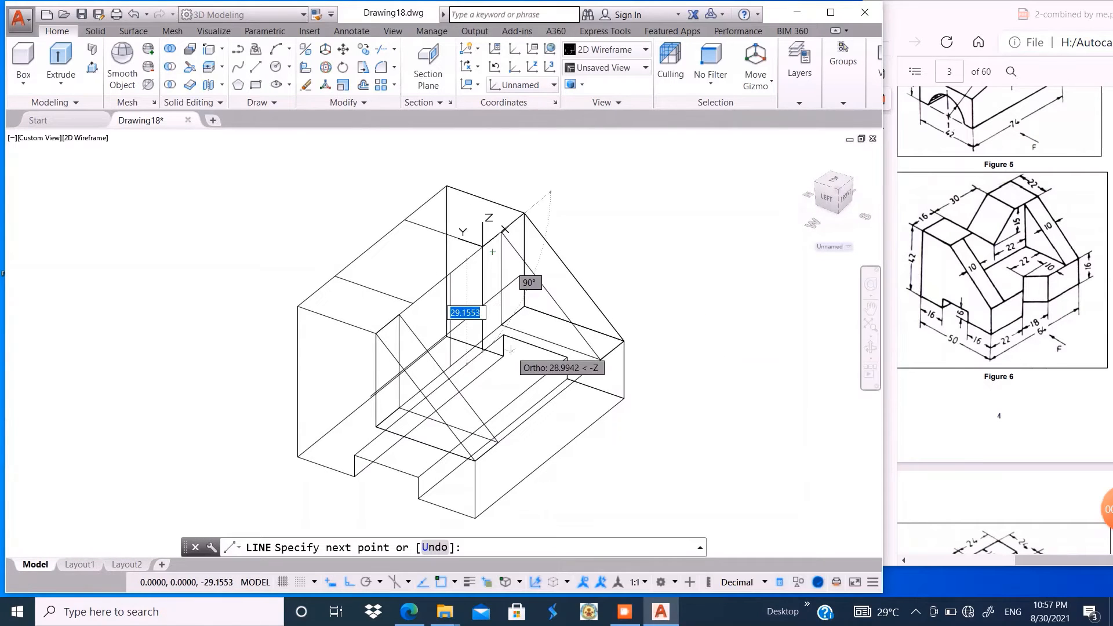
key(Escape)
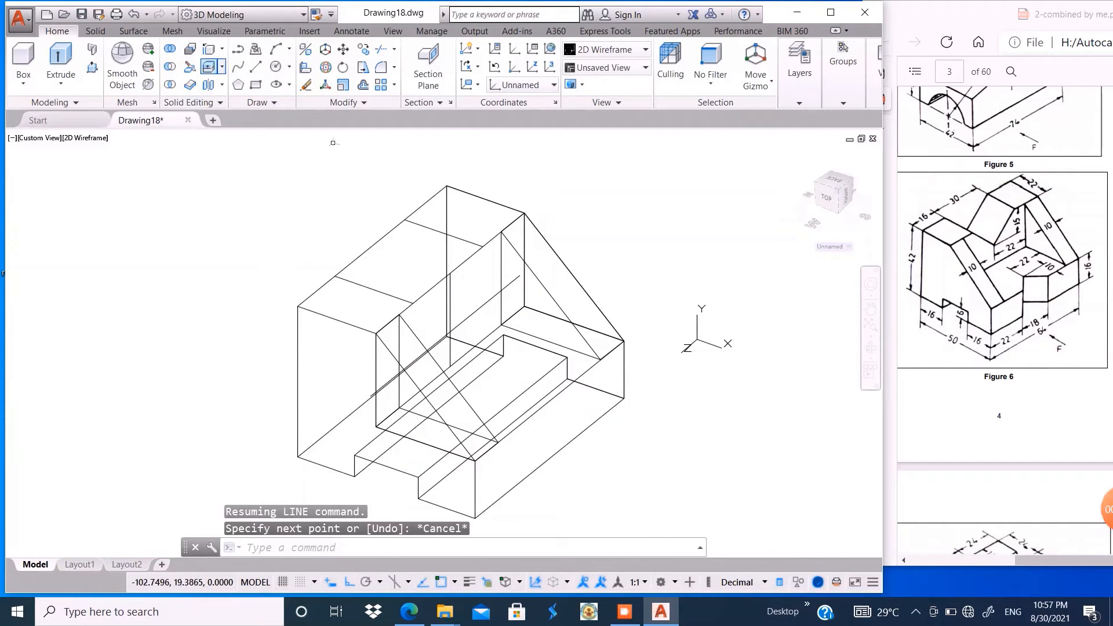
key(Return)
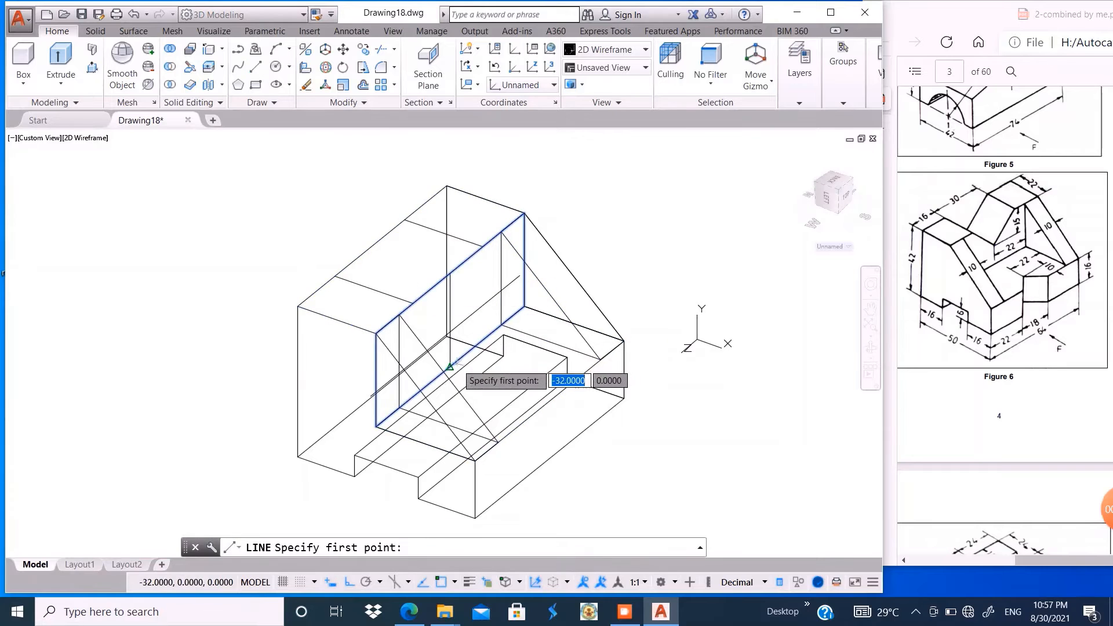
mouse_move(457, 364)
shift+middle_down()
mouse_move(443, 339)
mouse_move(453, 357)
shift+middle_up()
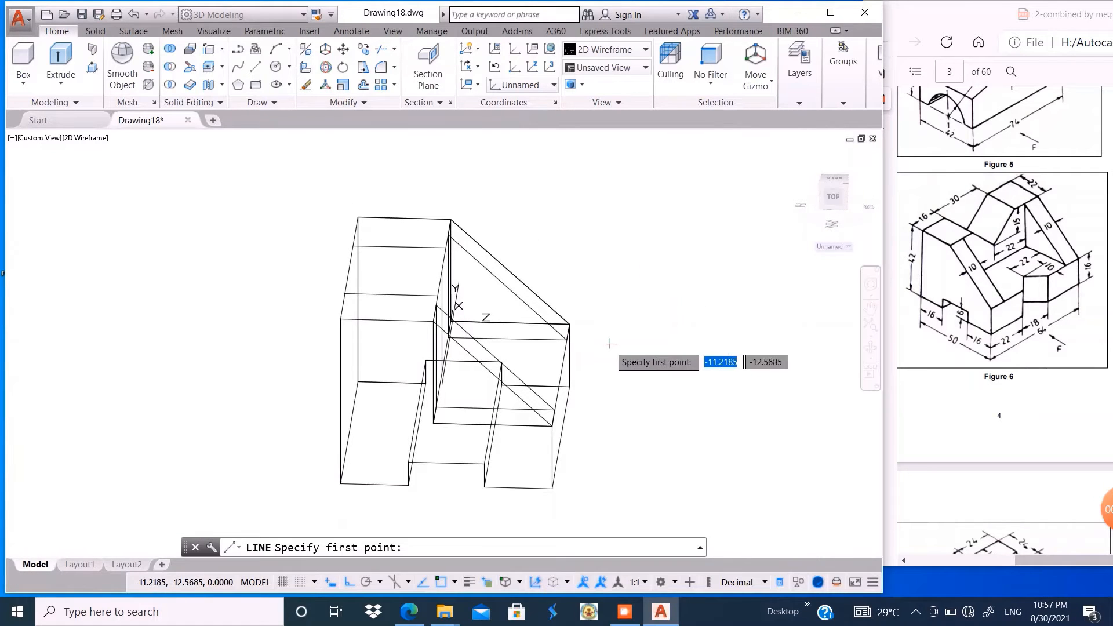
key(Escape)
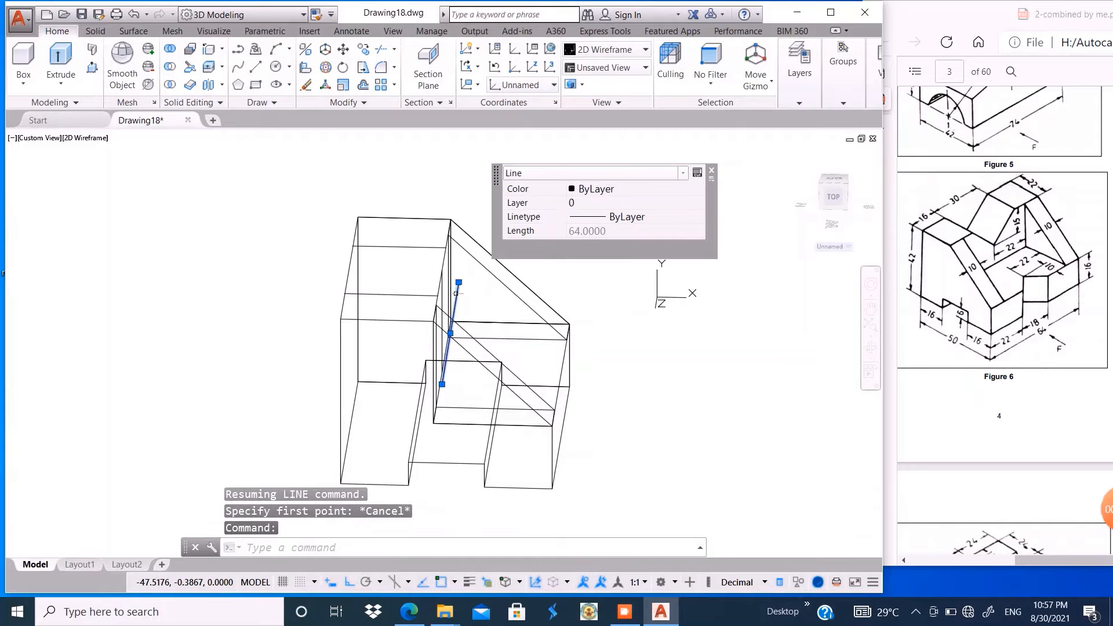
- Erase the misplaced 64-unit line copied from the long upper edge and turn the model back to an isometric-like view
key(Delete)
shift+middle_drag(553, 221, 456, 228)
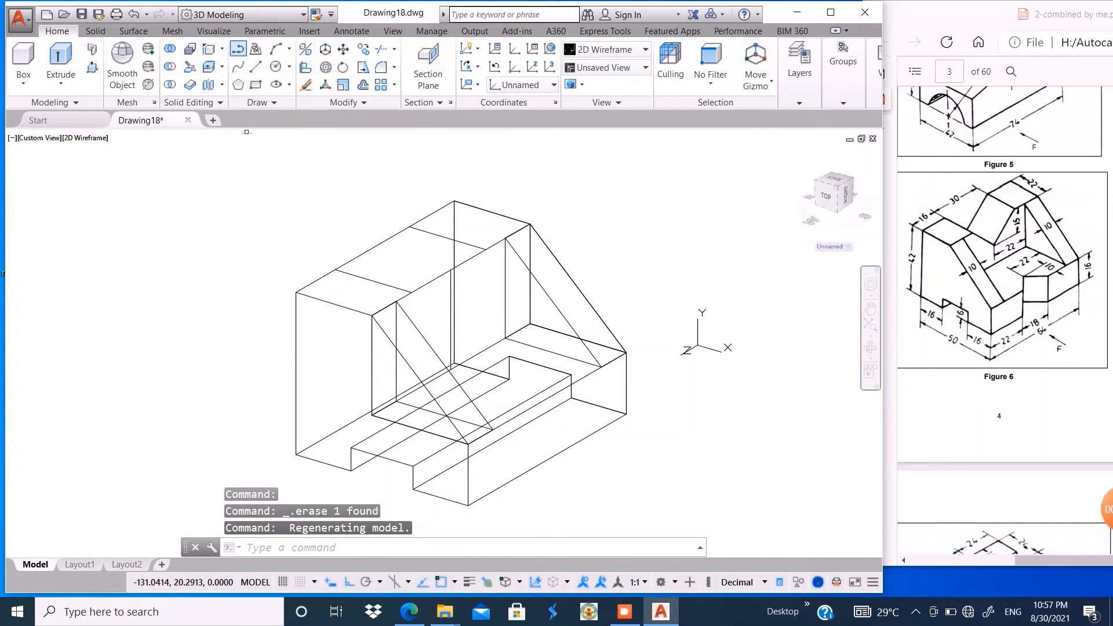
- Copy the long upper edge of the vertical step face 15 units straight down the face
click(209, 50)
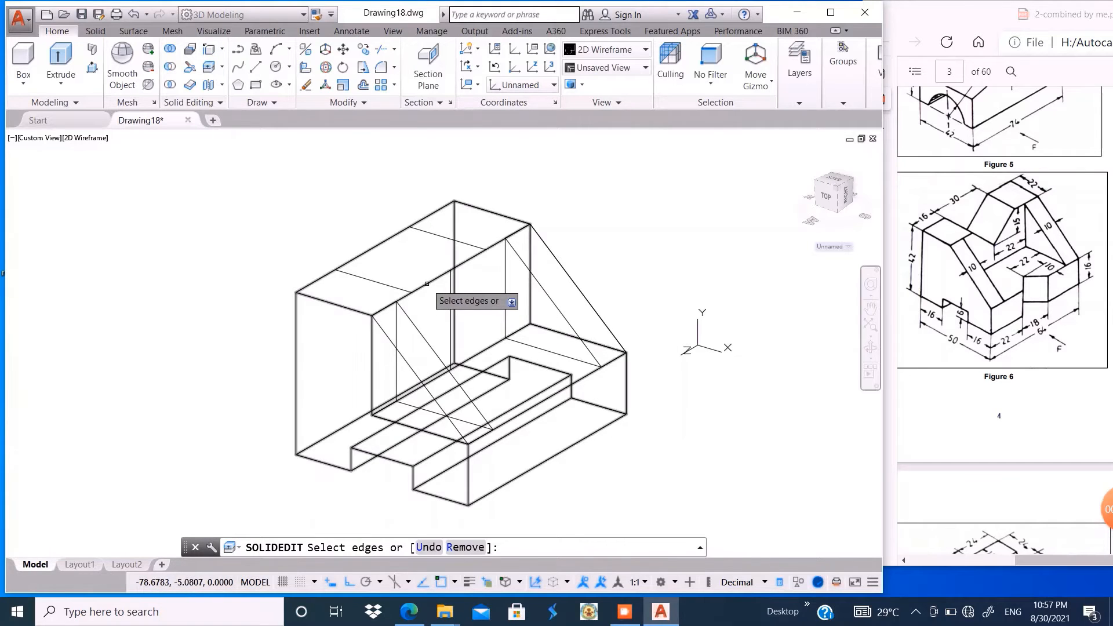
click(427, 284)
key(Return)
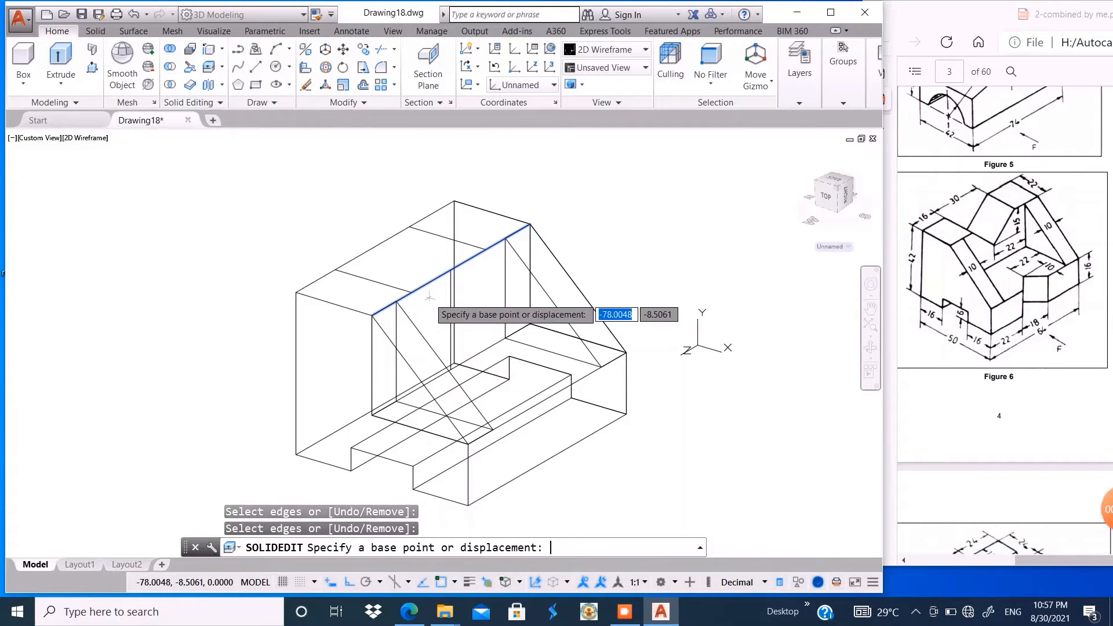
click(371, 316)
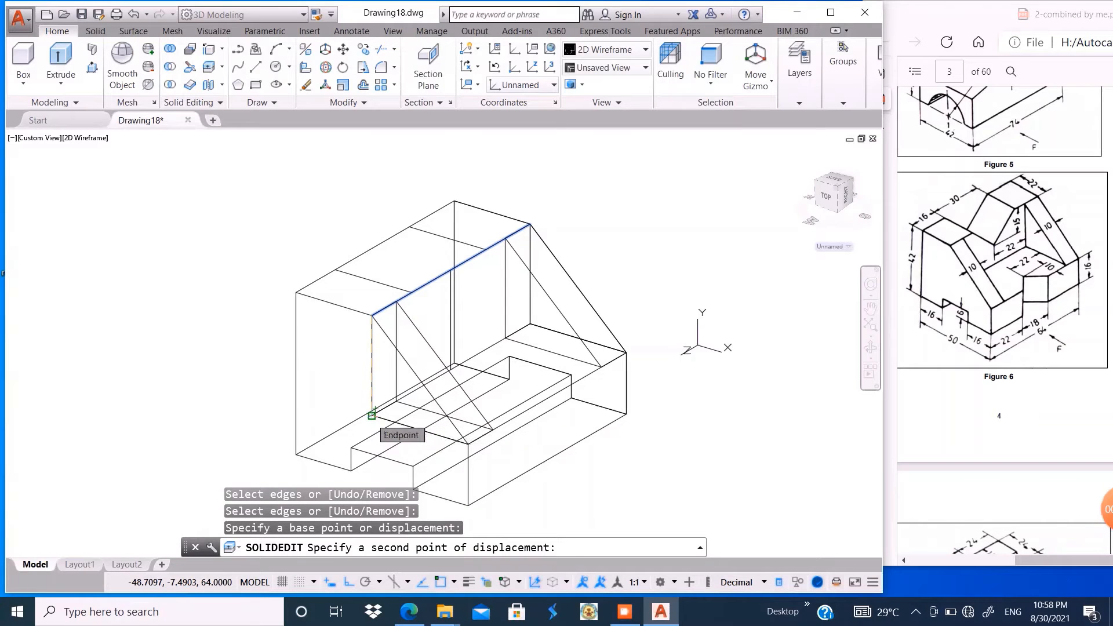
text(15)
key(Return)
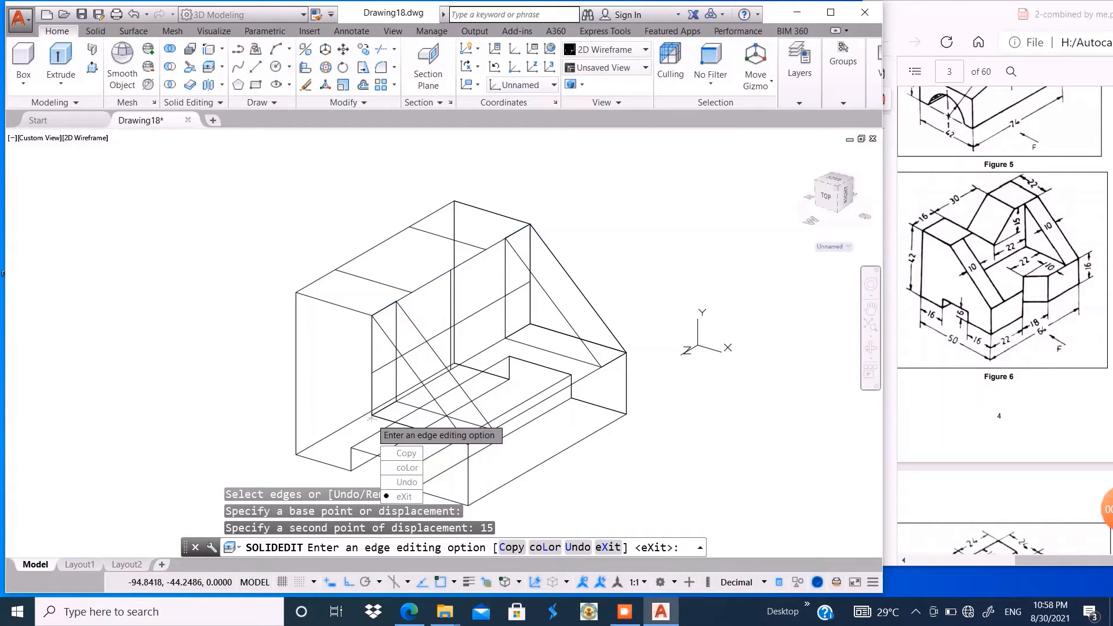
key(Return)
key(Return)
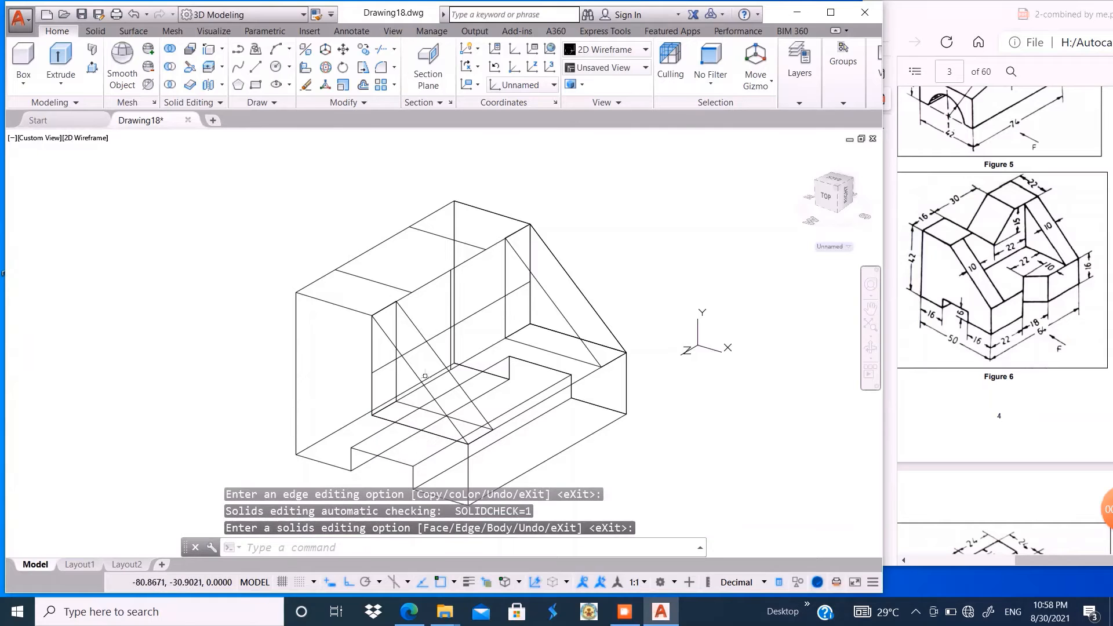
scroll(470, 322, up, 2)
shift+middle_drag(538, 288, 295, 186)
click(256, 67)
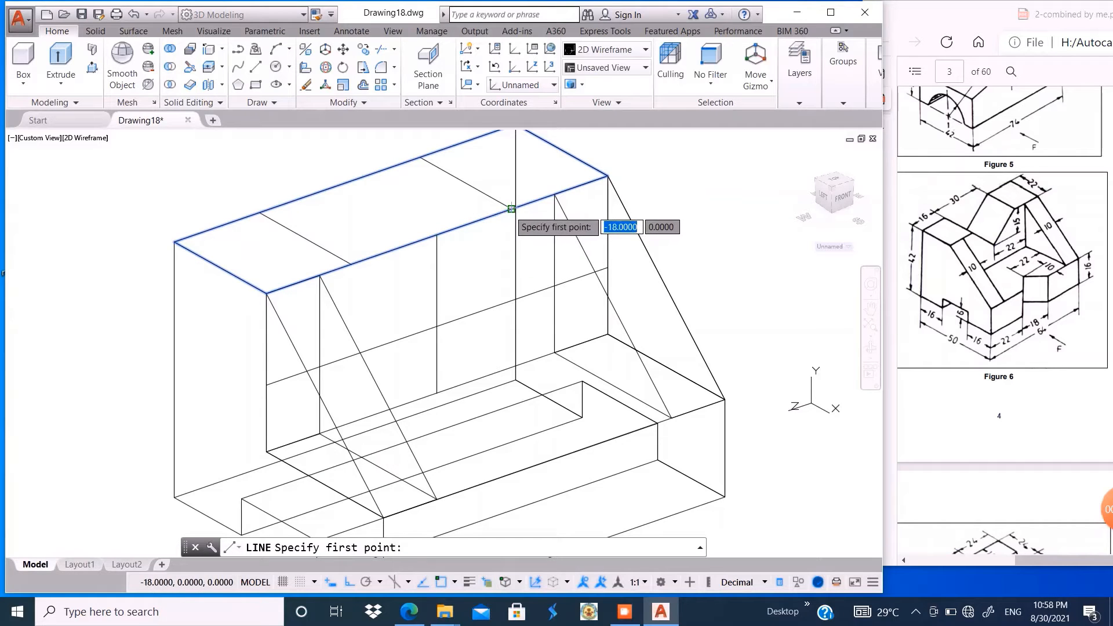
click(512, 209)
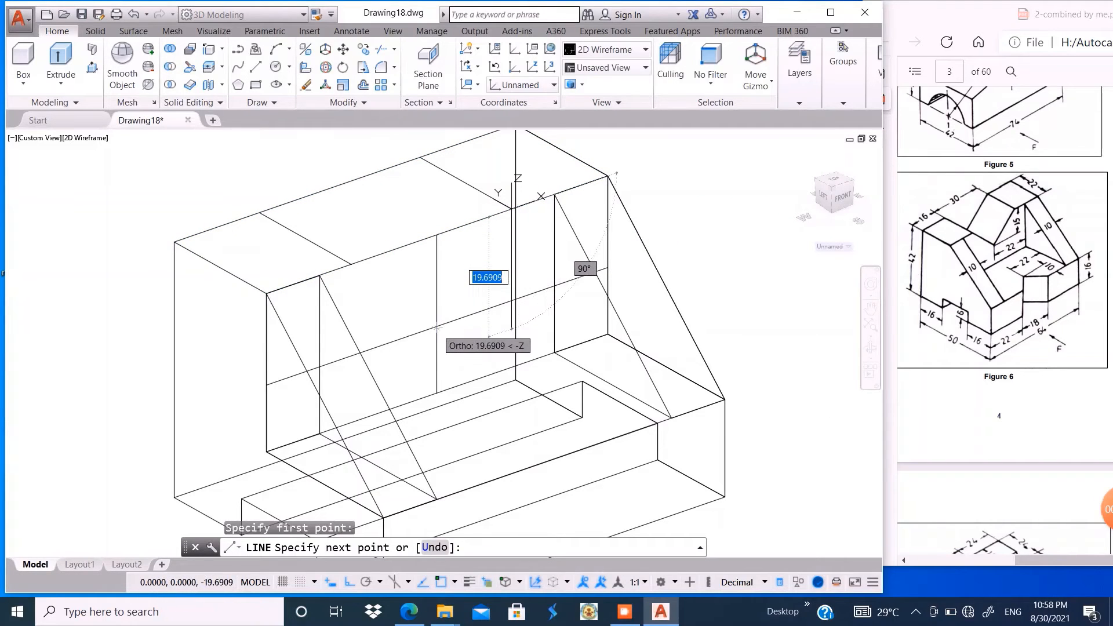
key(F8)
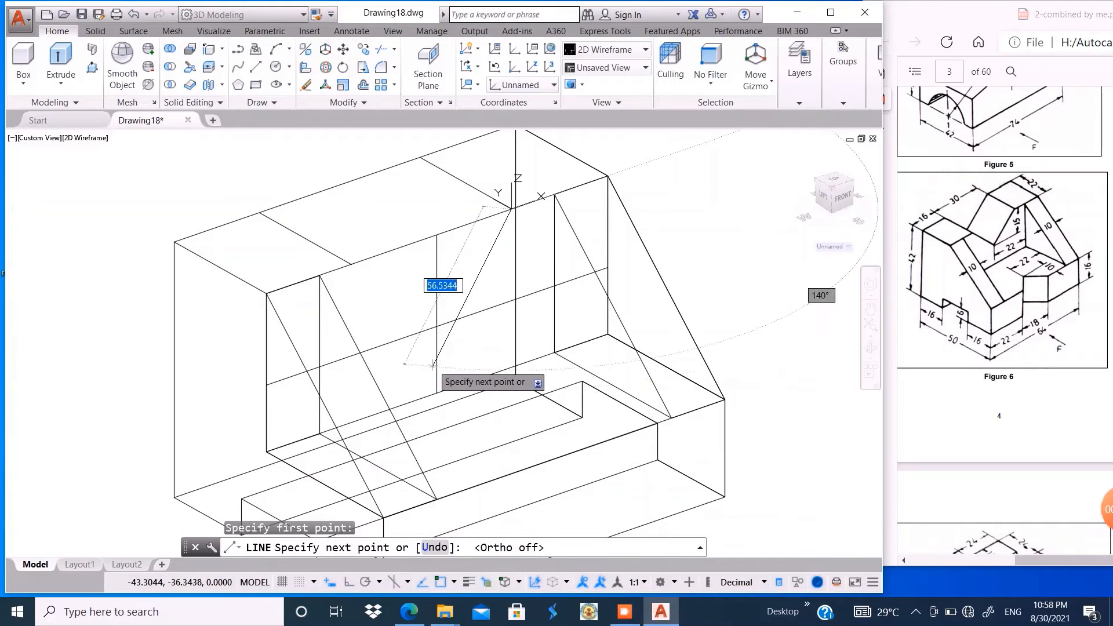
shift+middle_drag(455, 349, 448, 372)
key(Return)
- Draw two lines from the crossing of the guide lines on the step face to the front ends of the two lines across the top face
key(Return)
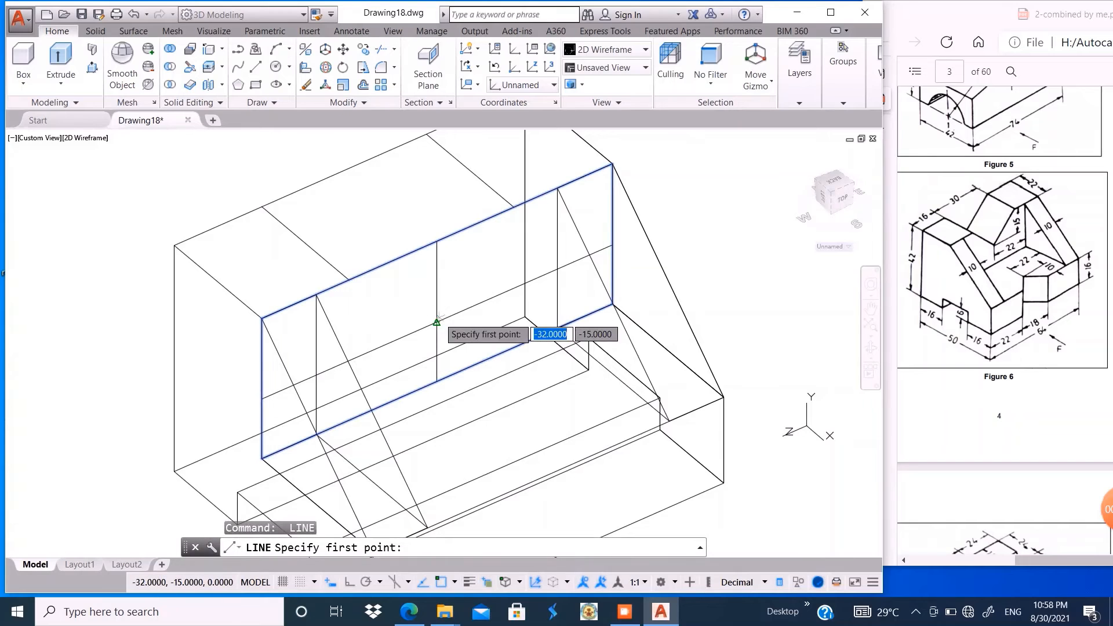
click(436, 322)
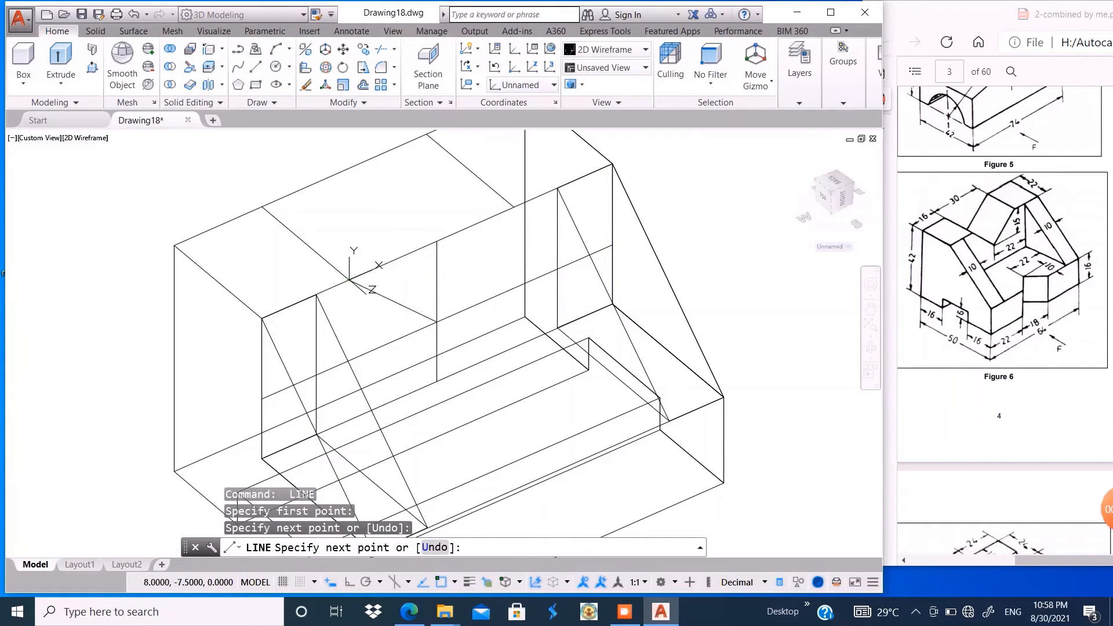
key(Return)
key(Return)
click(437, 322)
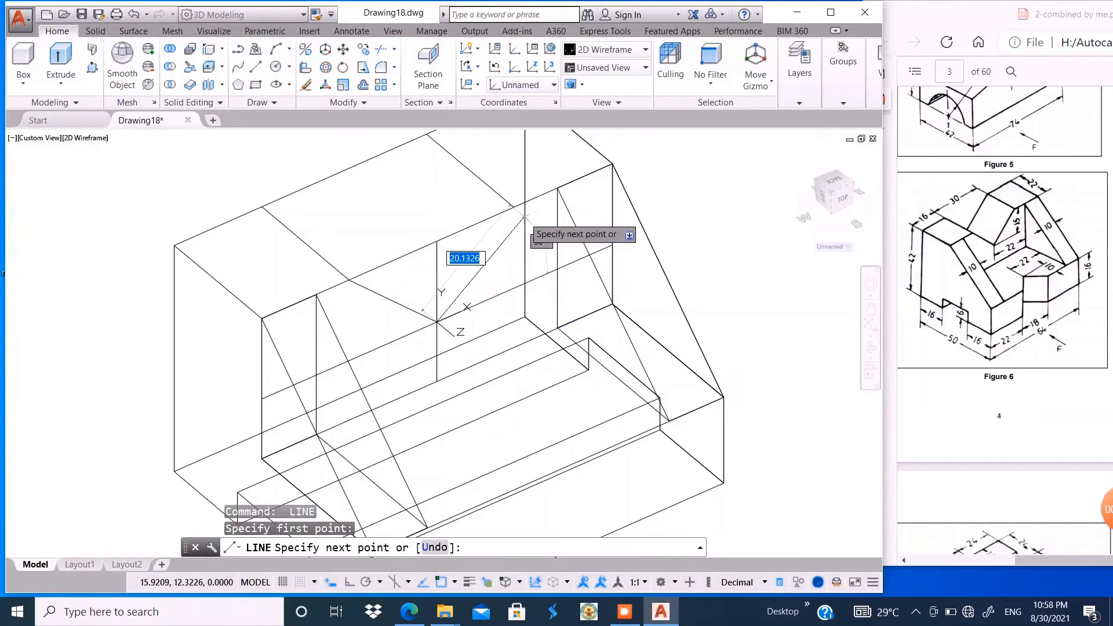
click(513, 207)
key(Return)
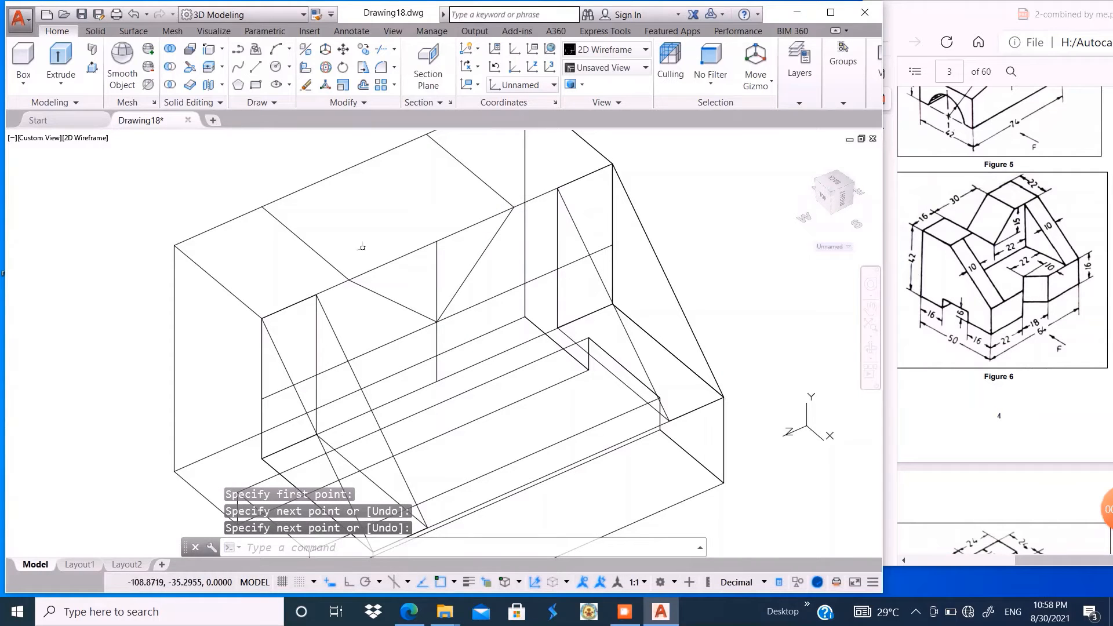
- Erase the vertical and horizontal guide lines that cross the V profile on the step face
click(92, 67)
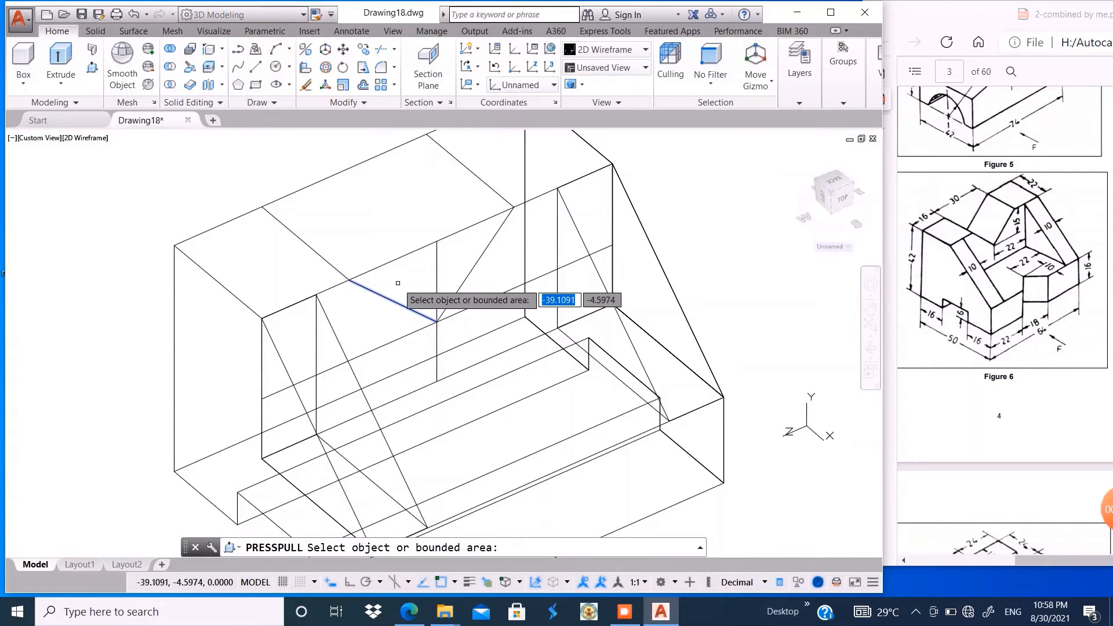
click(404, 282)
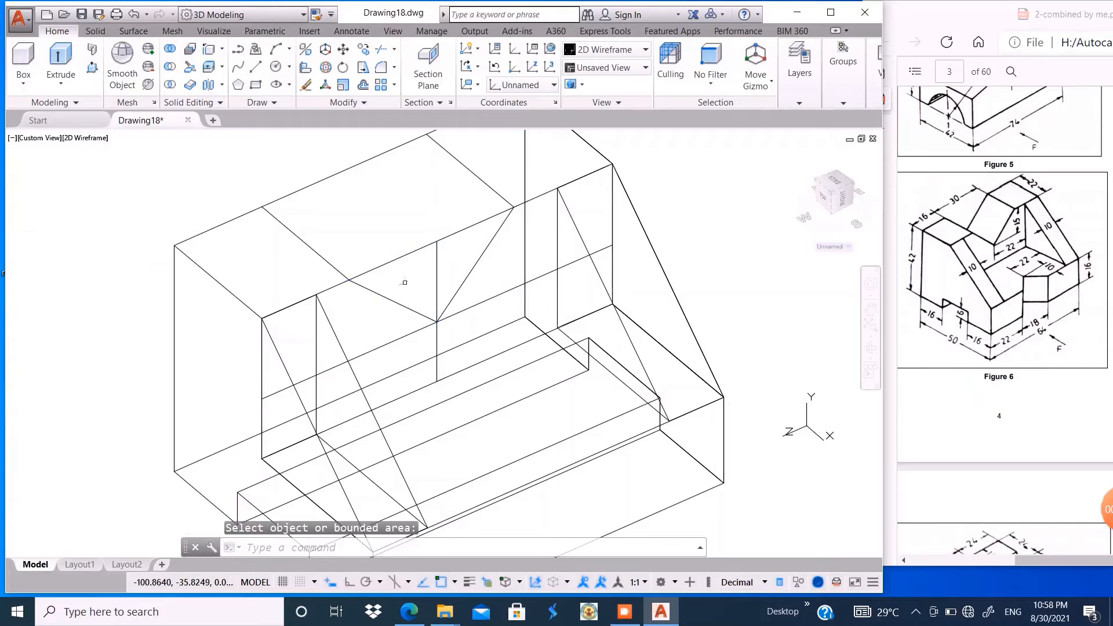
click(440, 276)
click(478, 303)
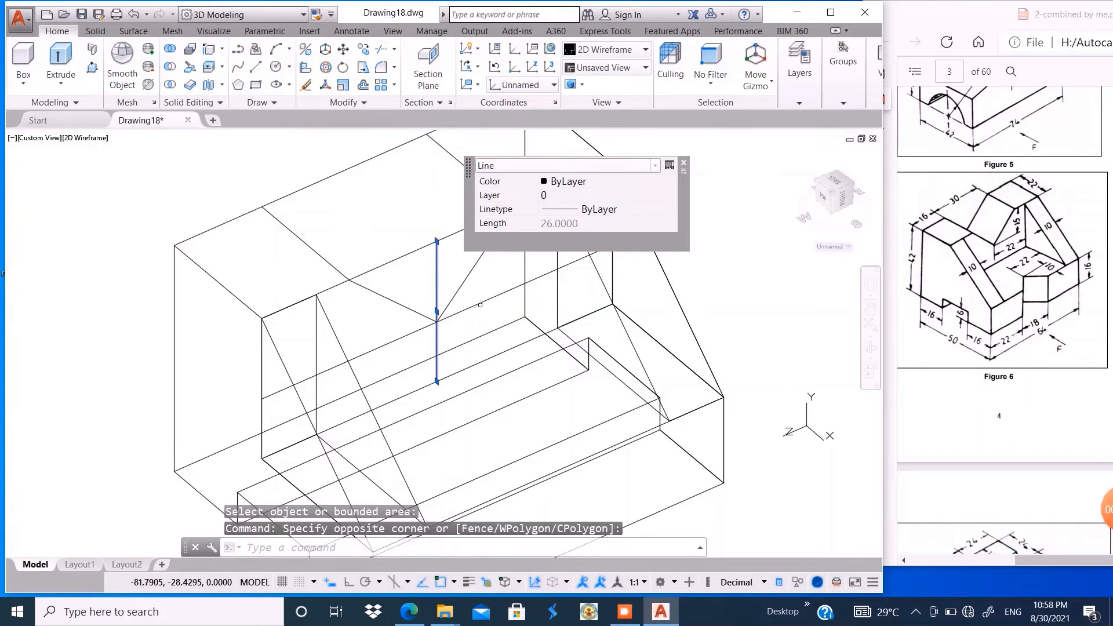
key(Delete)
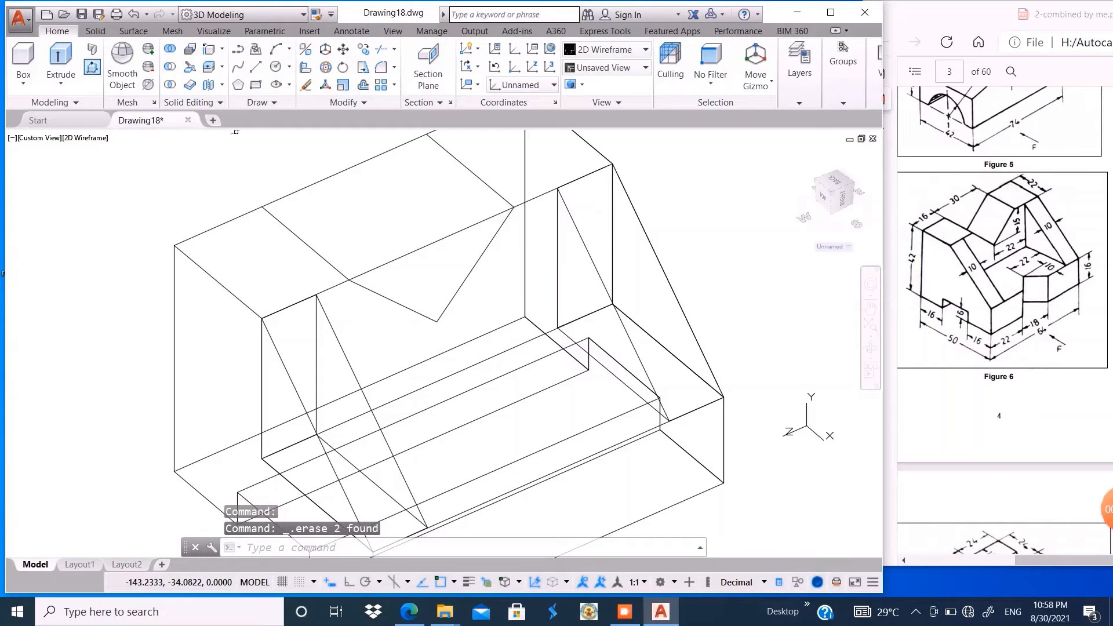
- Presspull the triangular V area backward through the full thickness of the upright wall to cut the notch
click(92, 67)
click(433, 278)
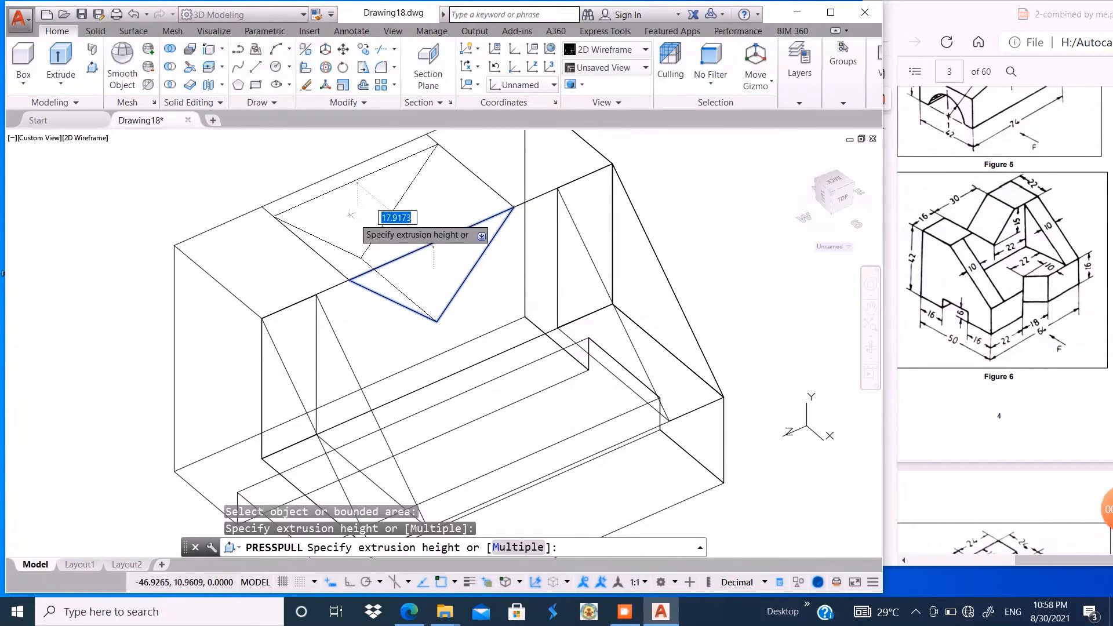
click(433, 246)
scroll(458, 261, down, 3)
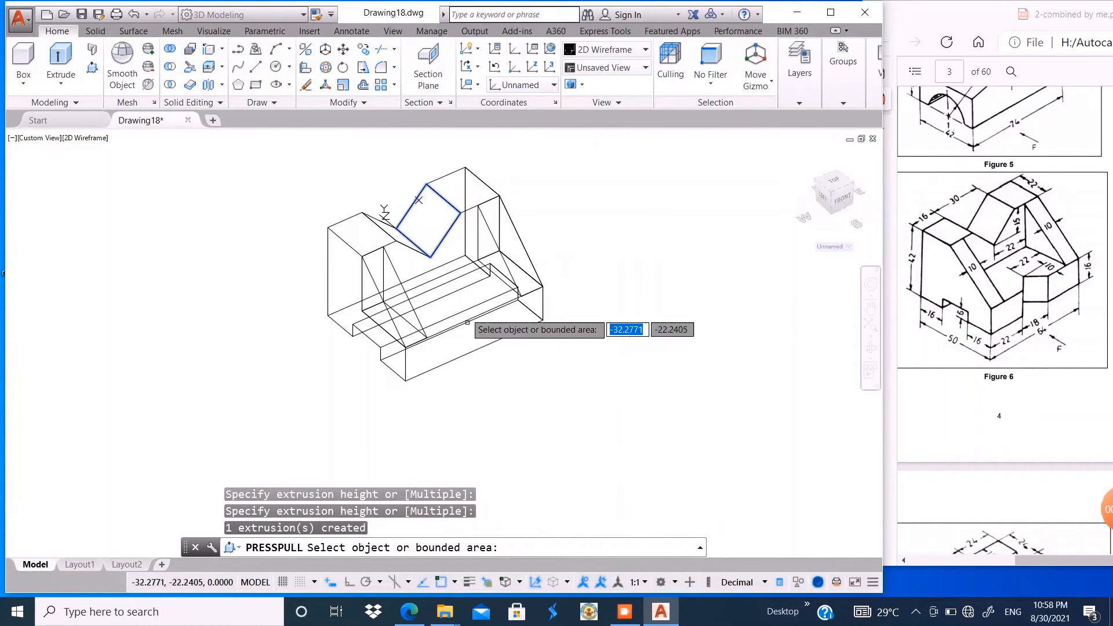
scroll(472, 364, up, 2)
key(Return)
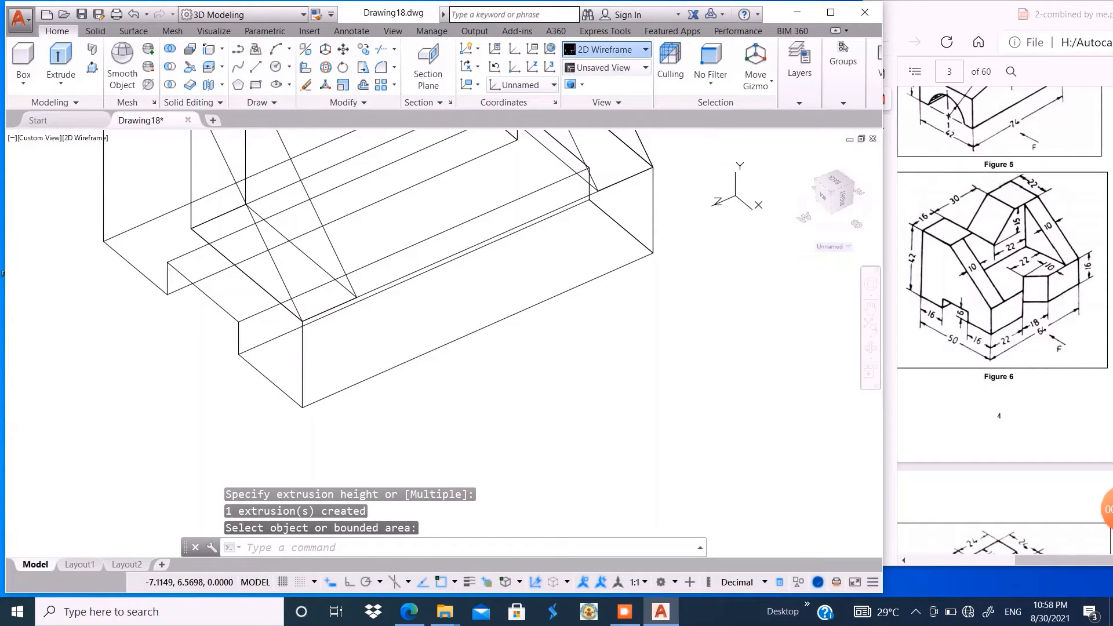
- Set the visual style to Shades of Gray and bring the whole solid back into view
click(606, 50)
click(712, 138)
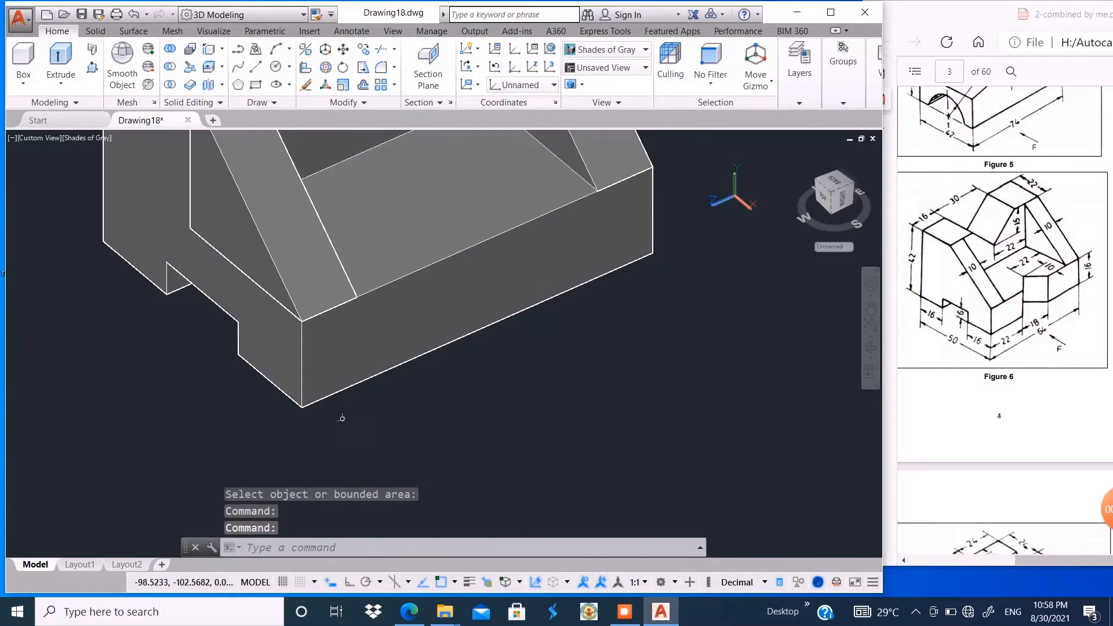
scroll(341, 417, down, 4)
scroll(367, 406, up, 2)
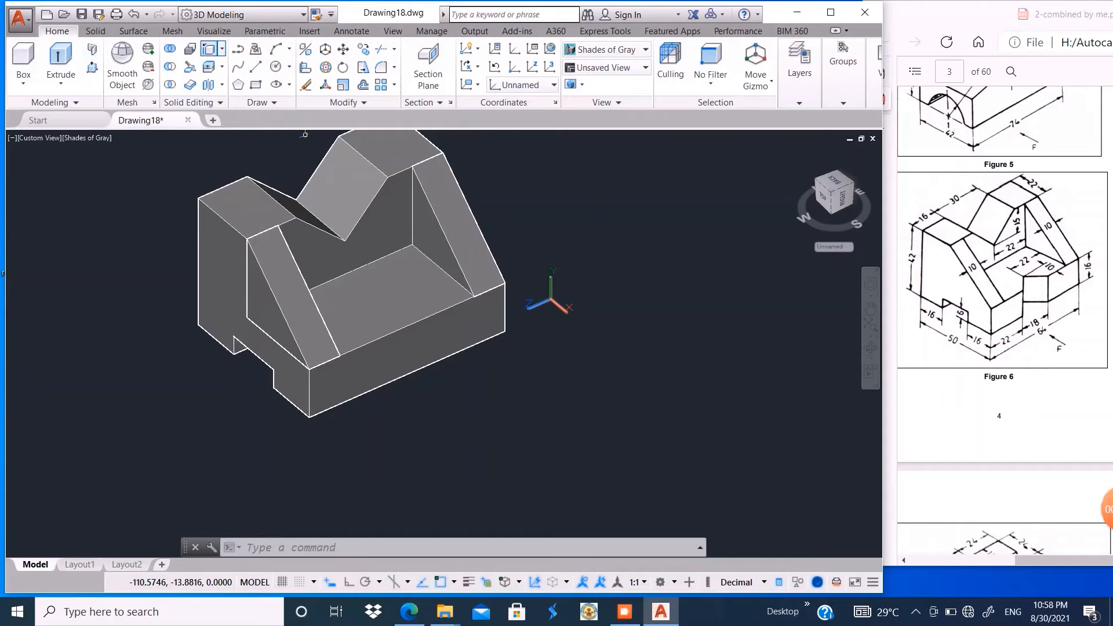
- Copy the long front edge of the lower step's top face 10 units inward toward the upright wall
click(209, 49)
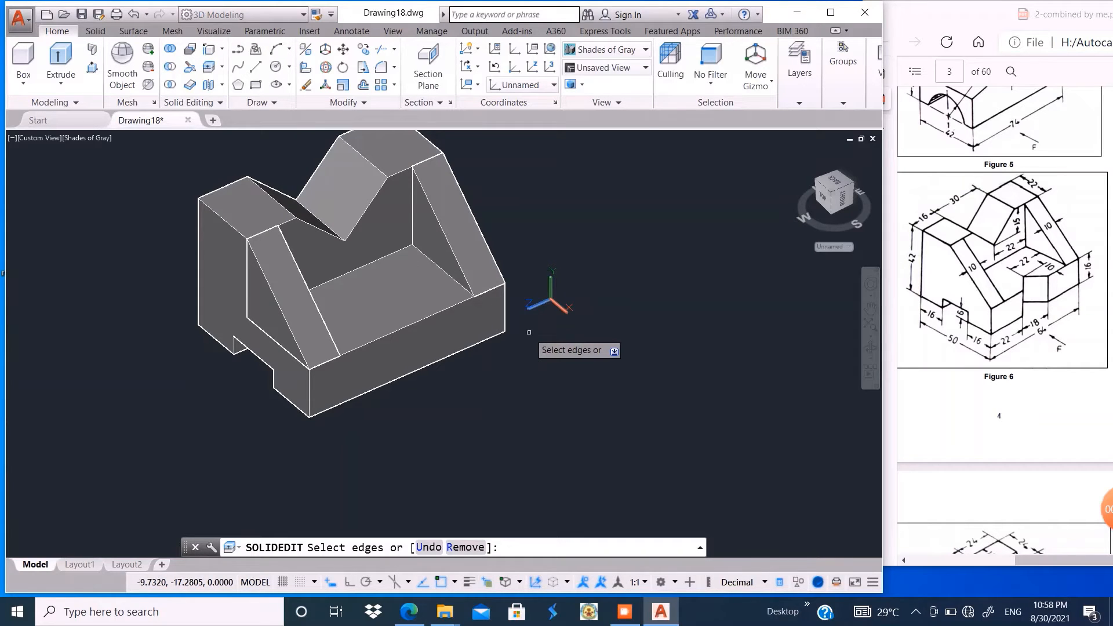
click(437, 312)
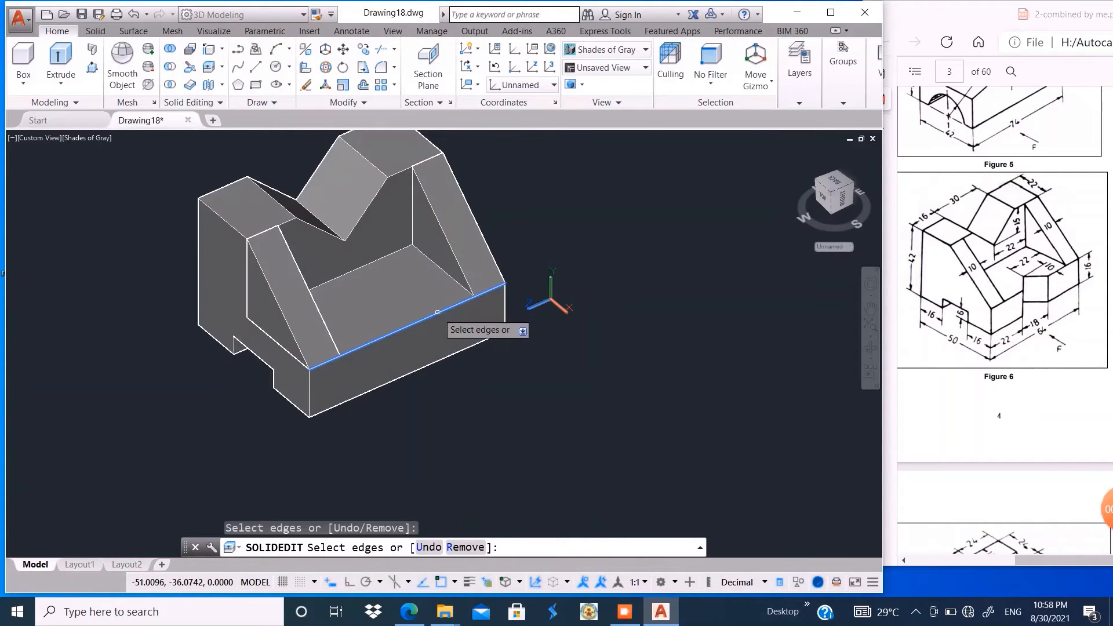
key(Return)
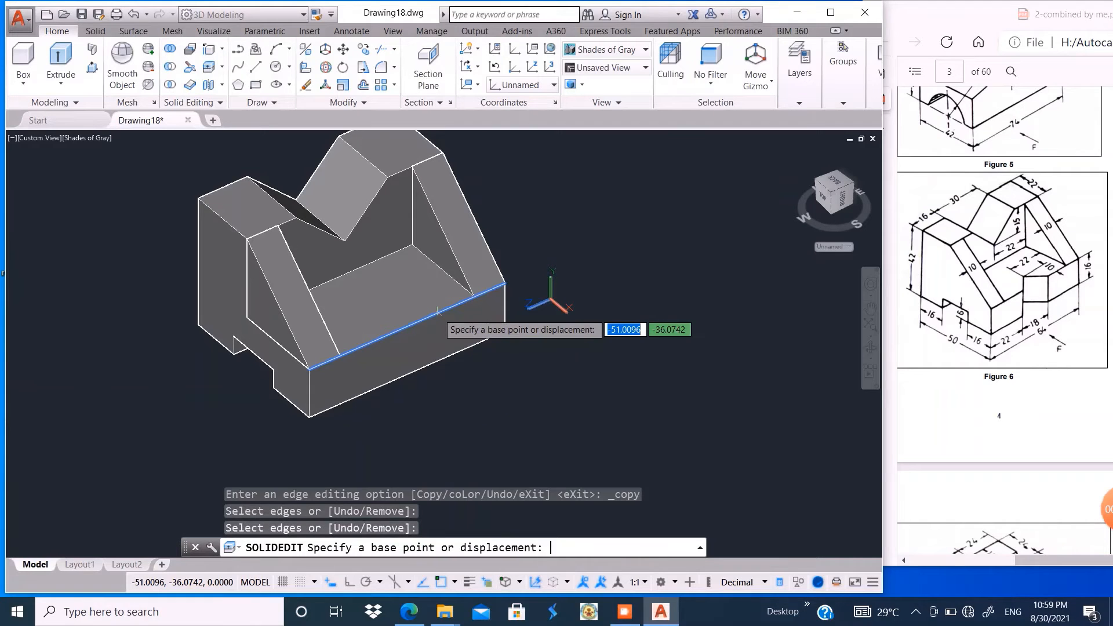
click(552, 264)
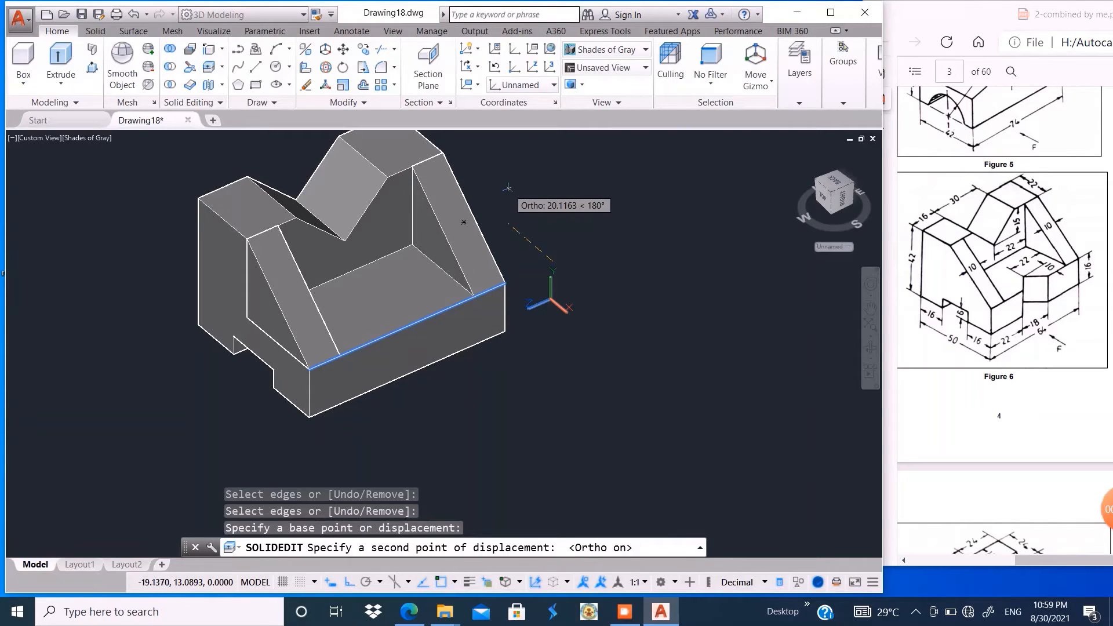
text(10)
key(Return)
key(Return)
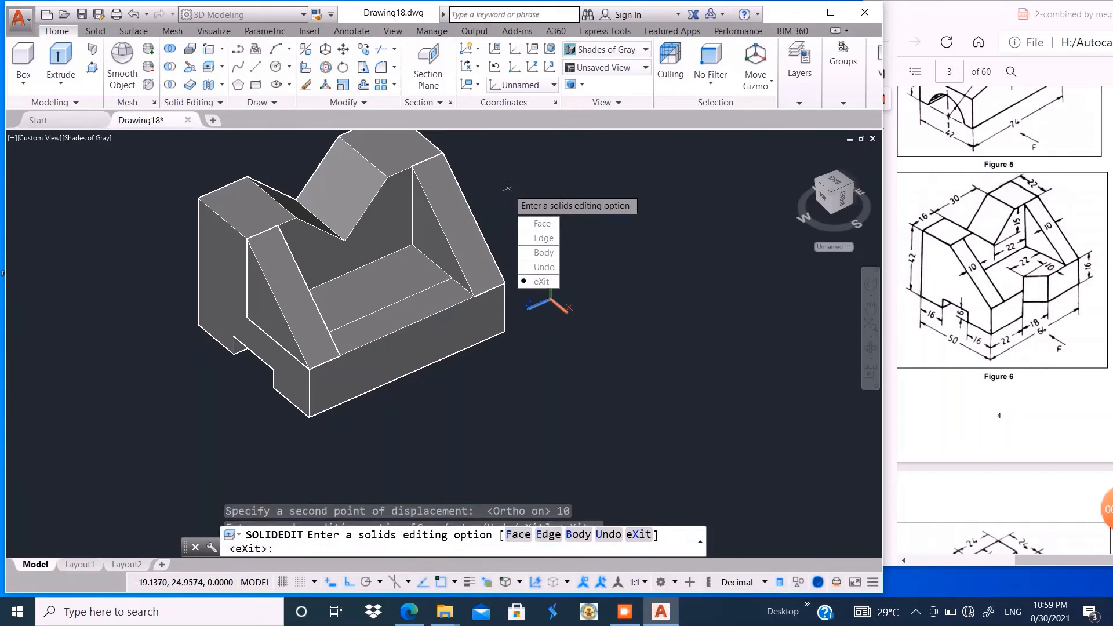
key(Return)
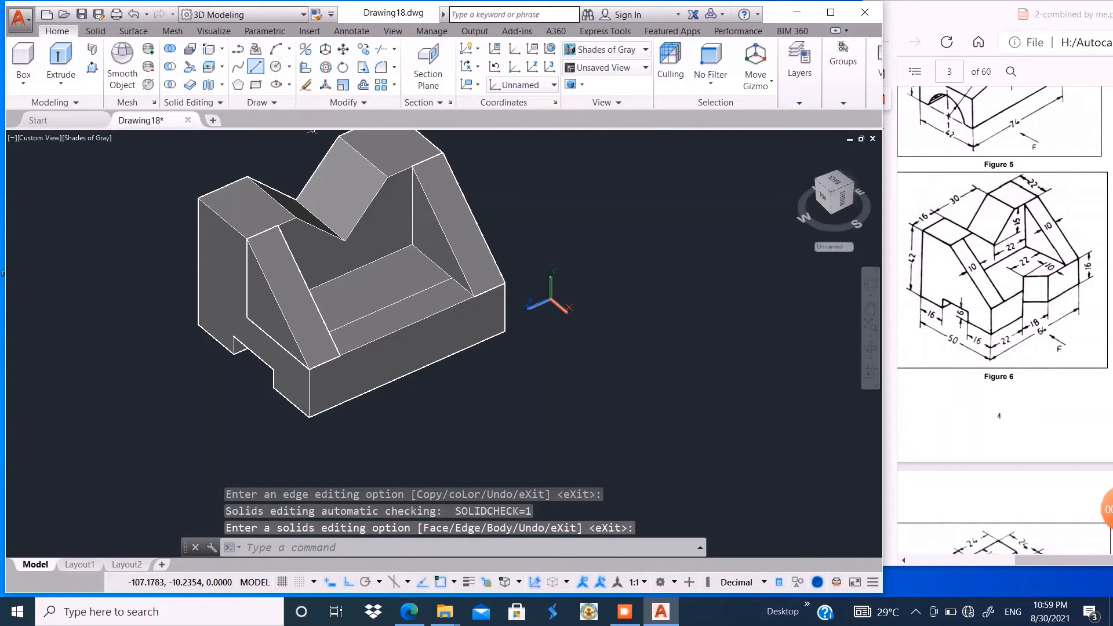
- Copy the inner base edge of the far rib 22 units across the lower step toward the near rib
click(208, 48)
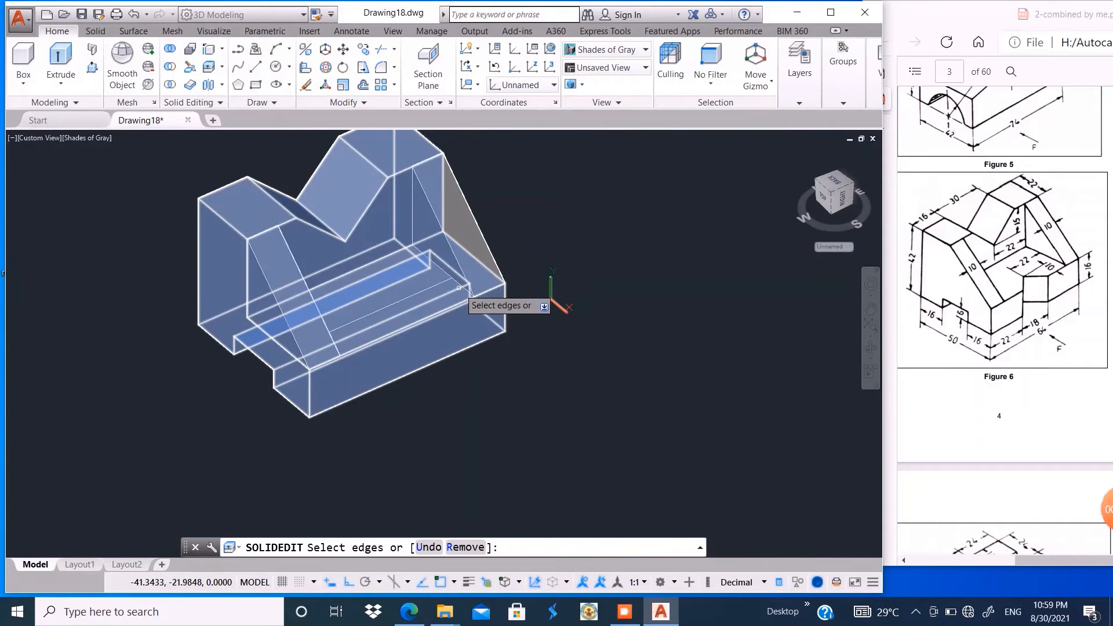
click(462, 288)
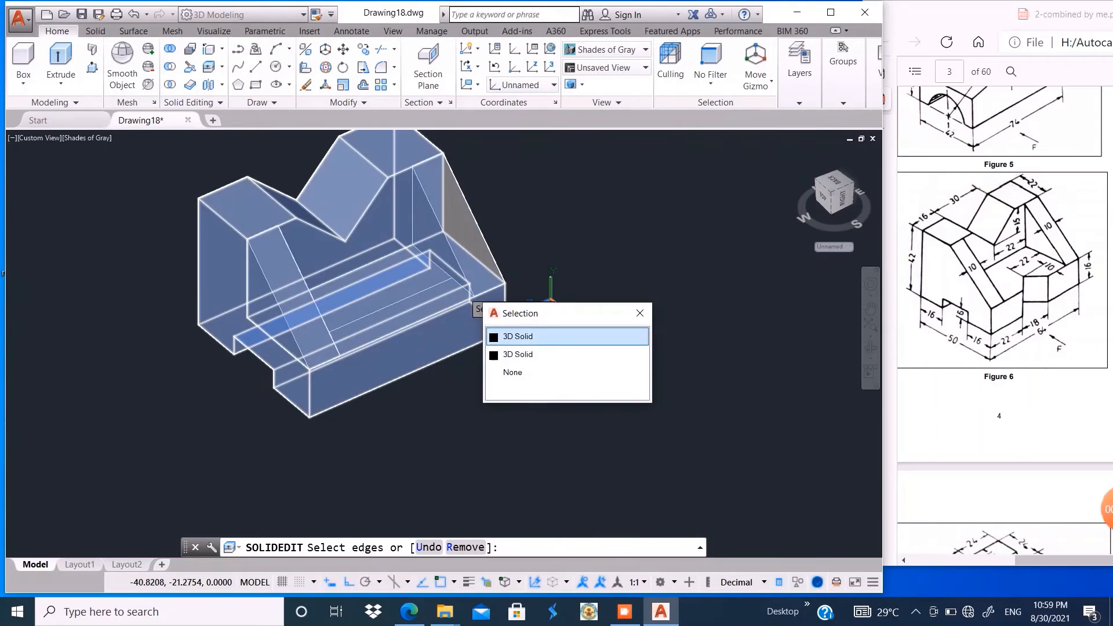
click(518, 336)
key(Return)
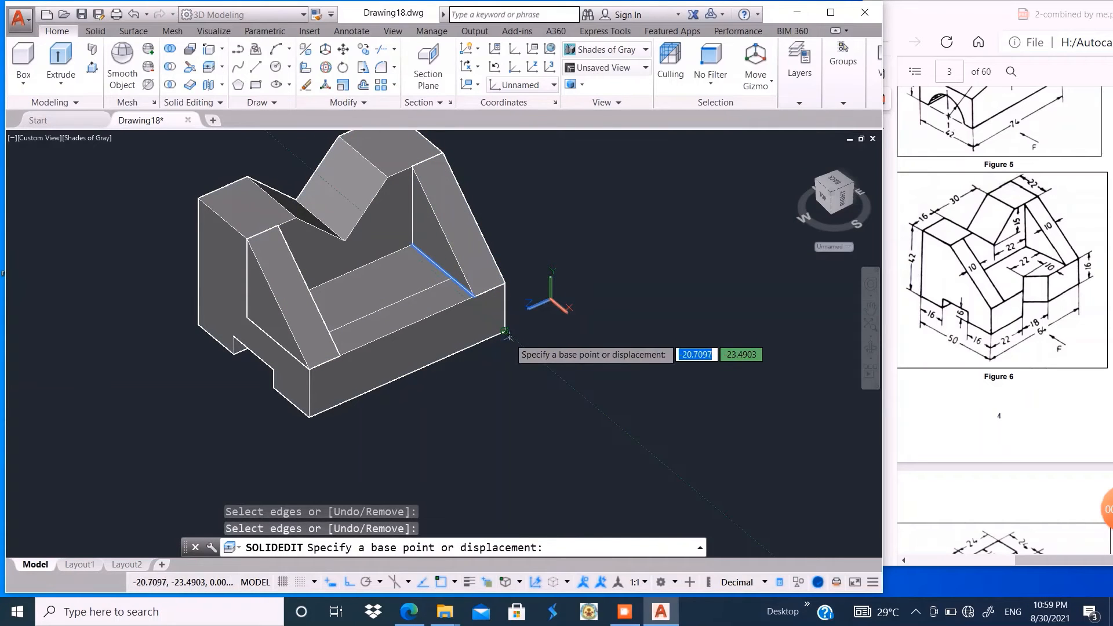
click(544, 398)
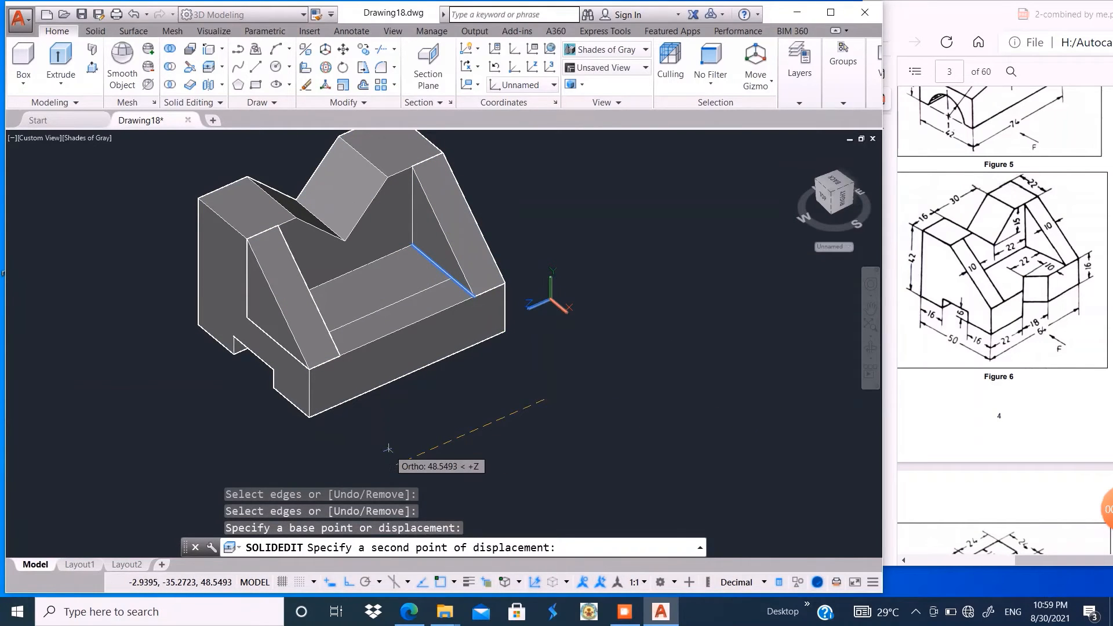
text(22)
key(Return)
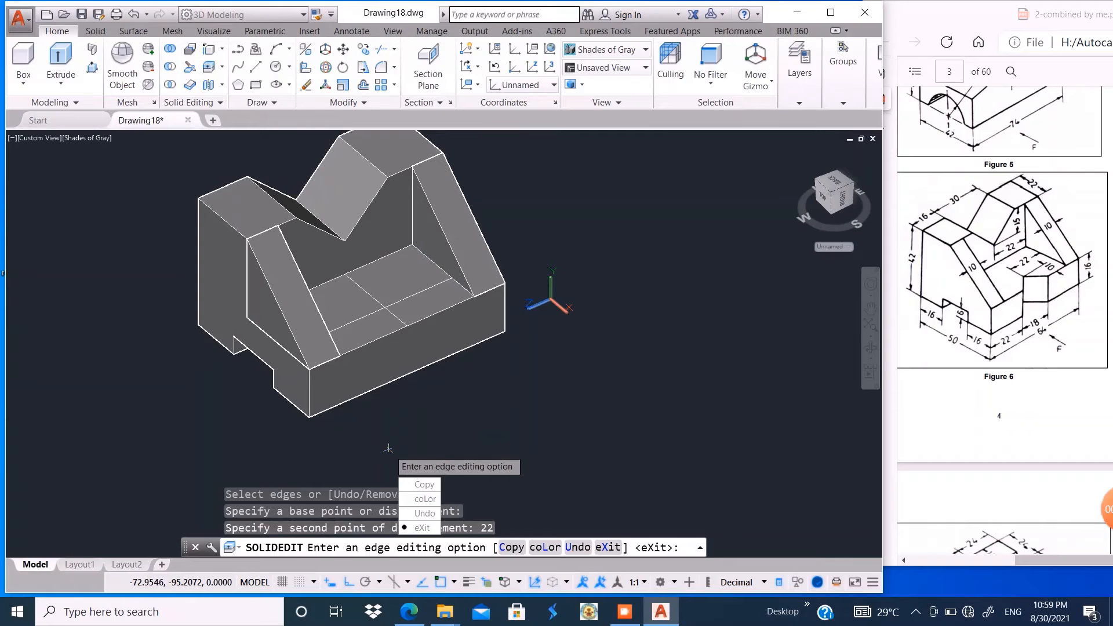
key(Return)
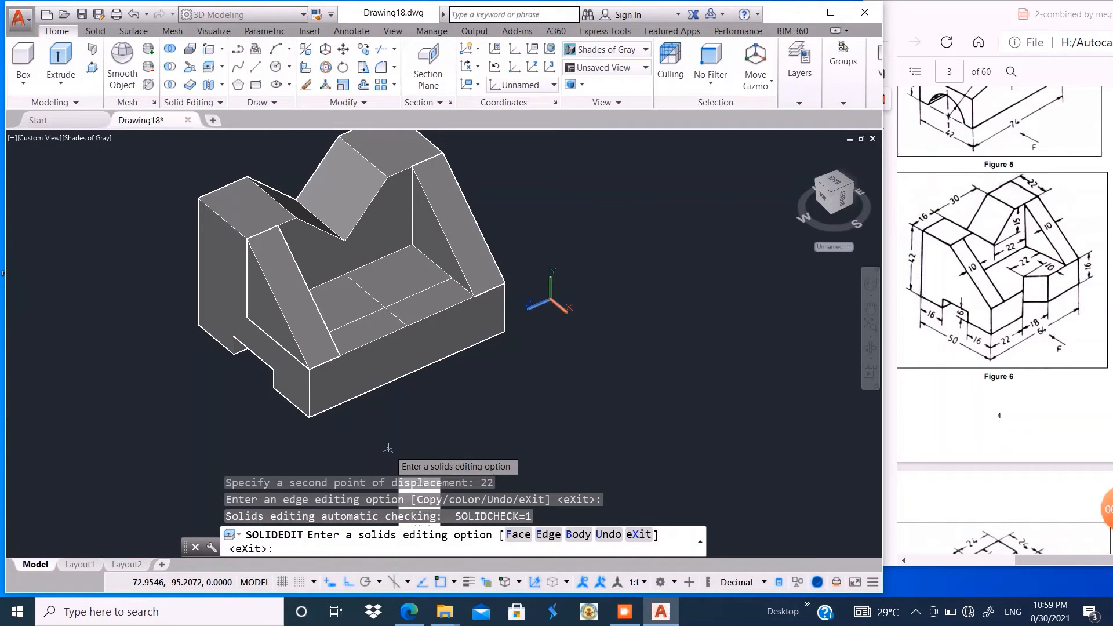
- Copy the vertical corner edge of the lower step near the near rib 22 units along the front face
key(Down)
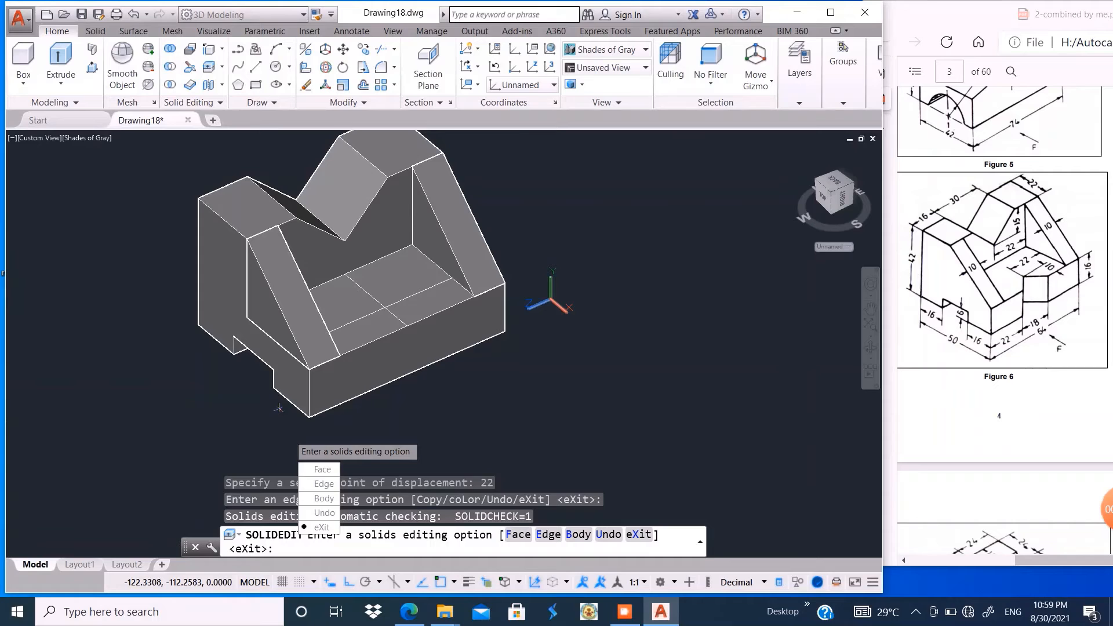
click(312, 479)
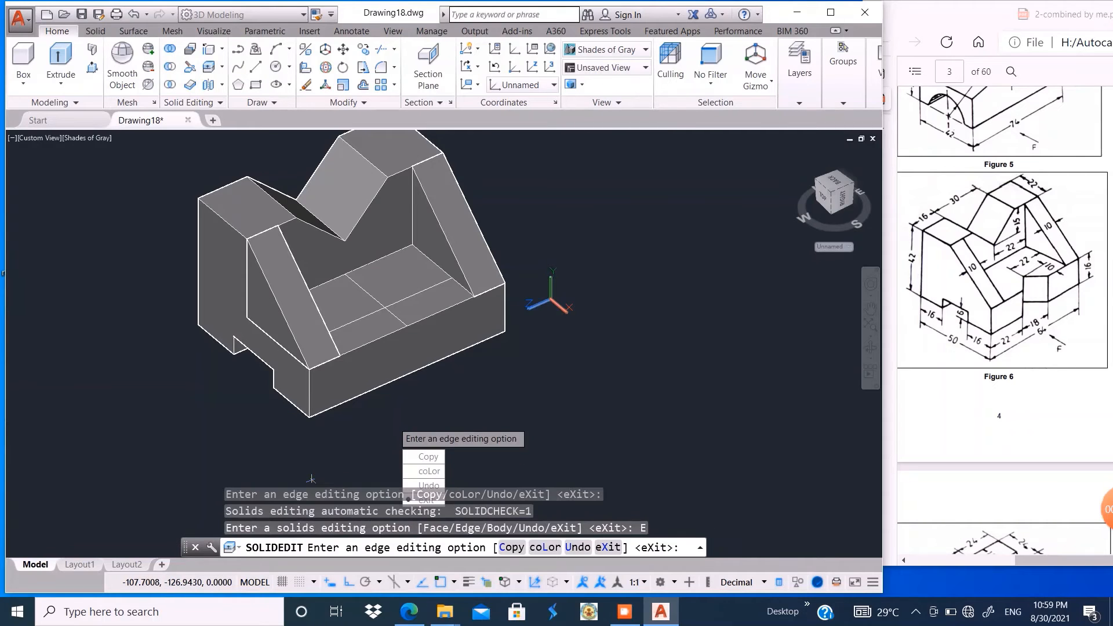
key(Return)
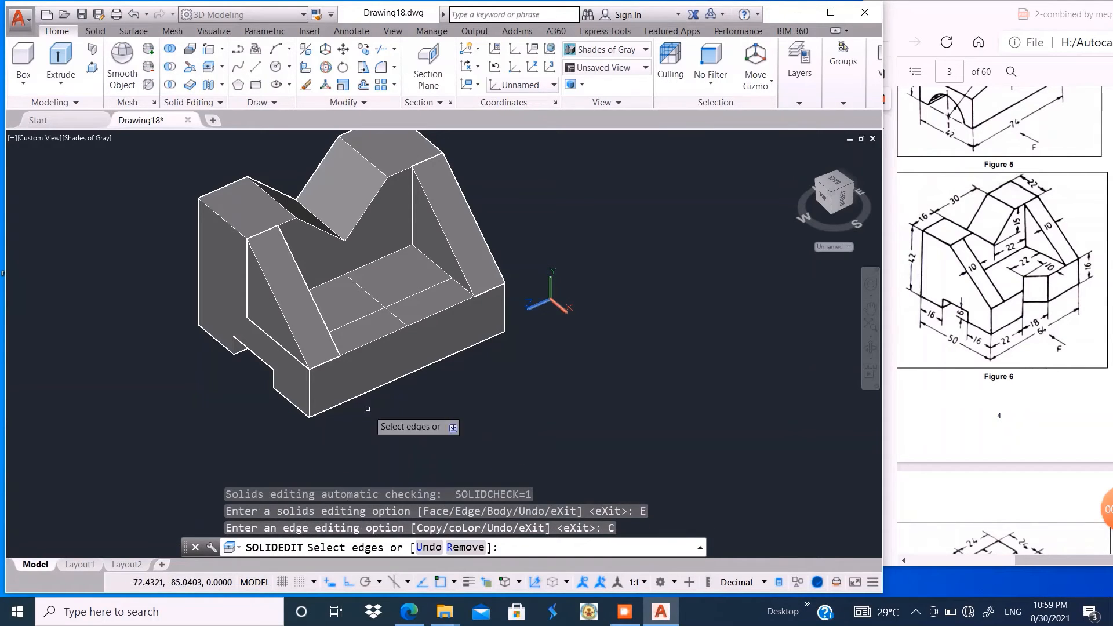
click(309, 396)
key(Return)
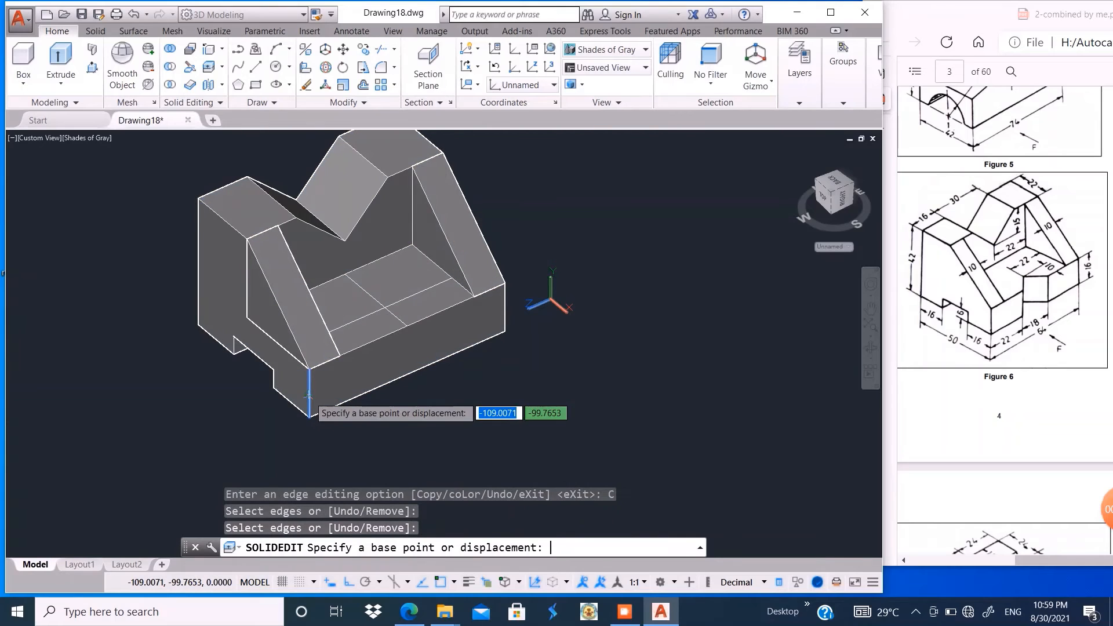
click(319, 445)
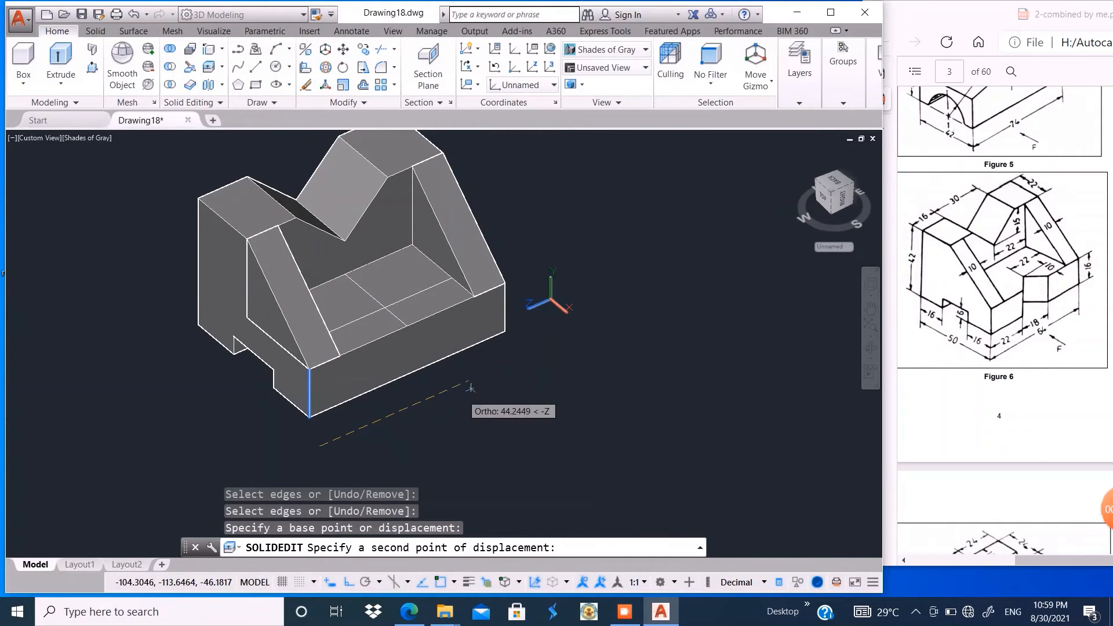
text(22)
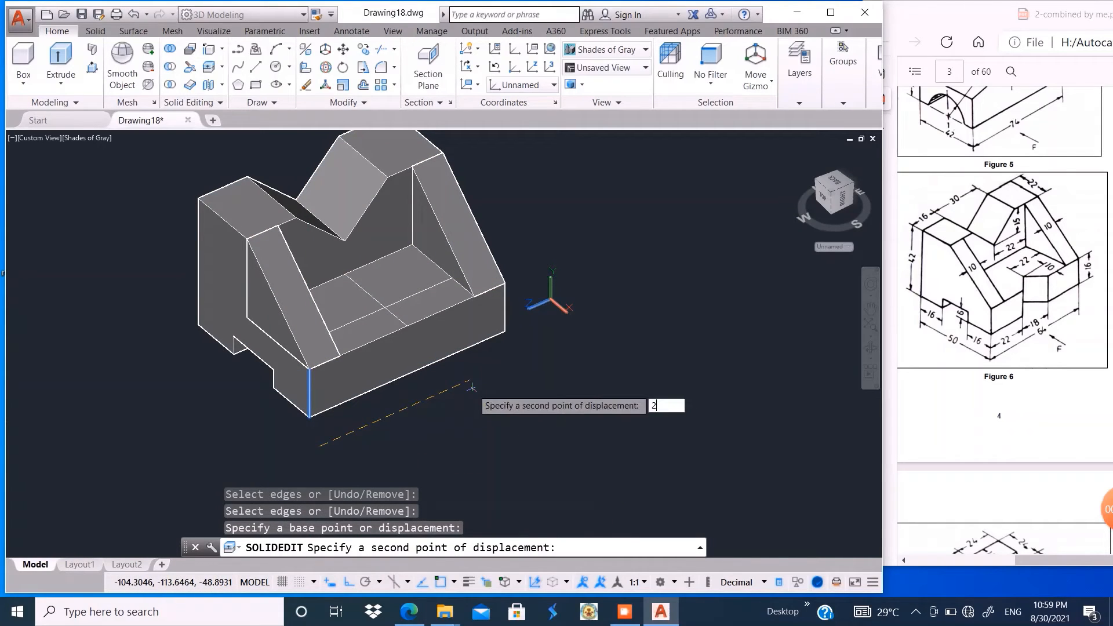
key(Return)
key(Return)
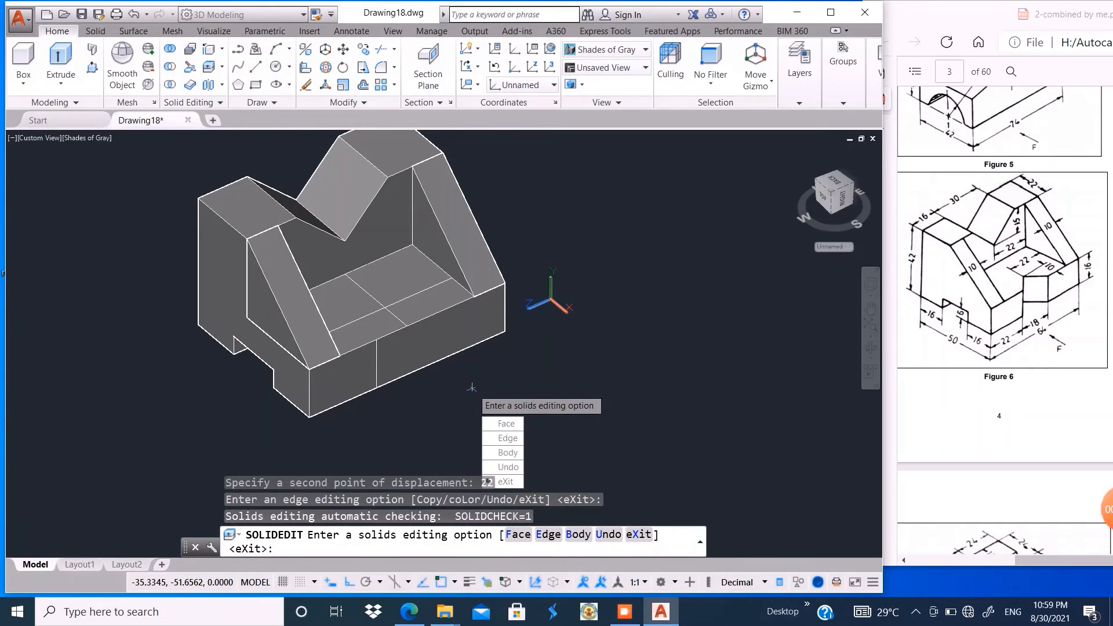
key(Return)
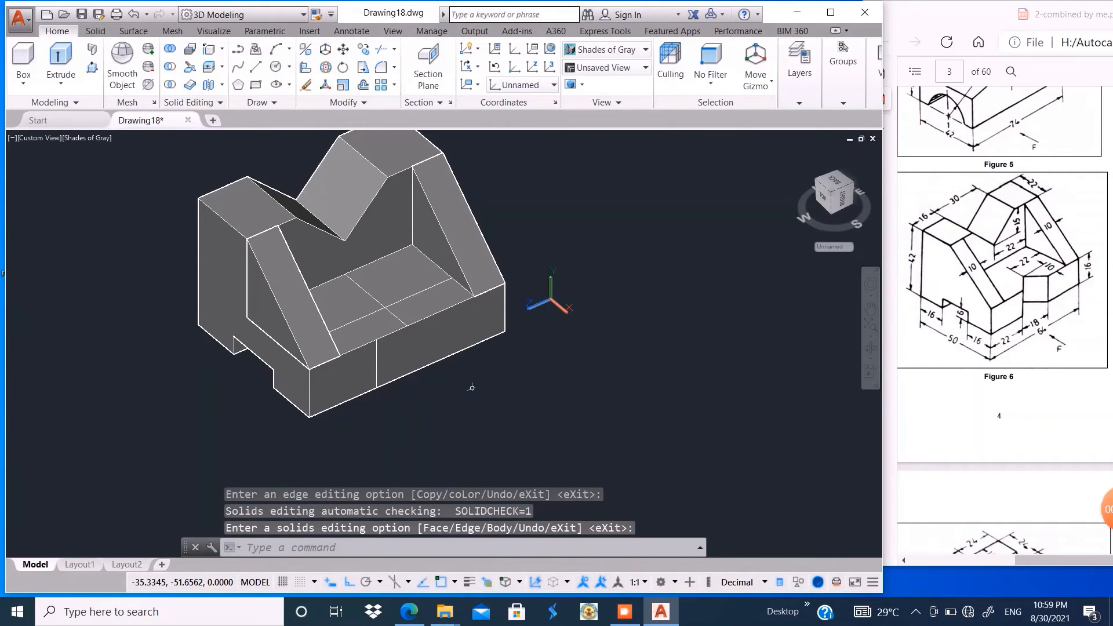
- Copy the vertical line on the front face 18 units along the face toward the far rib
click(383, 373)
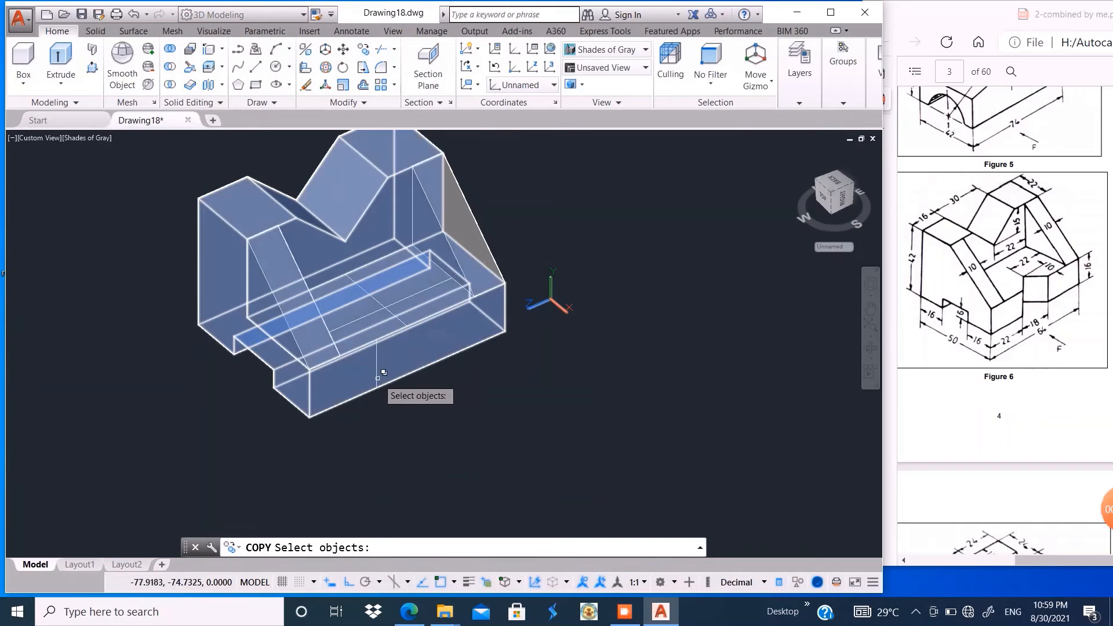
click(378, 383)
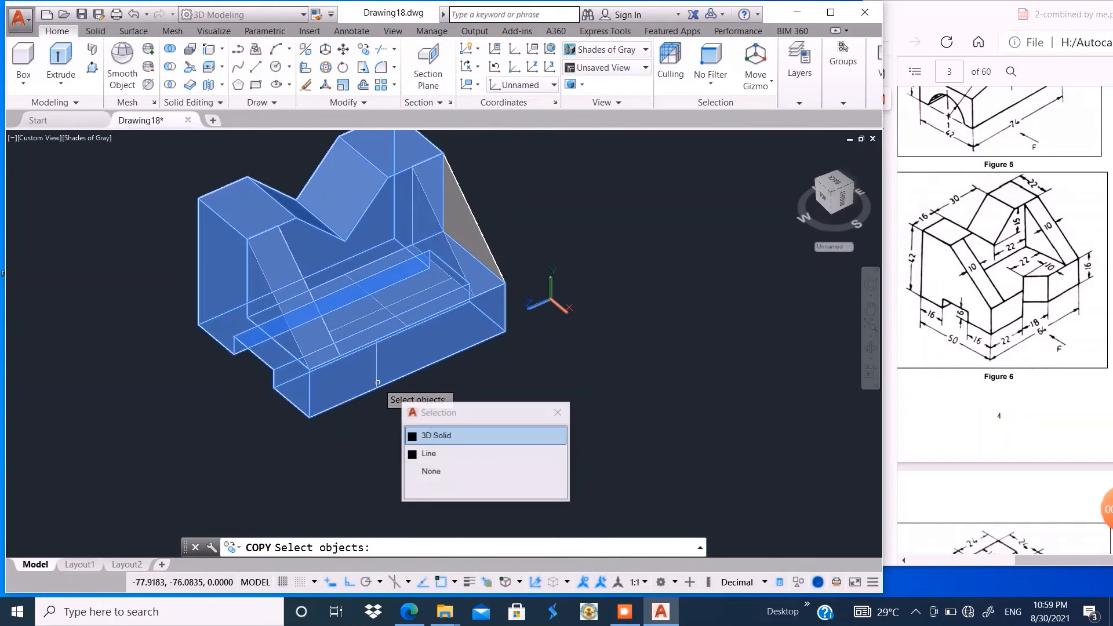
click(429, 453)
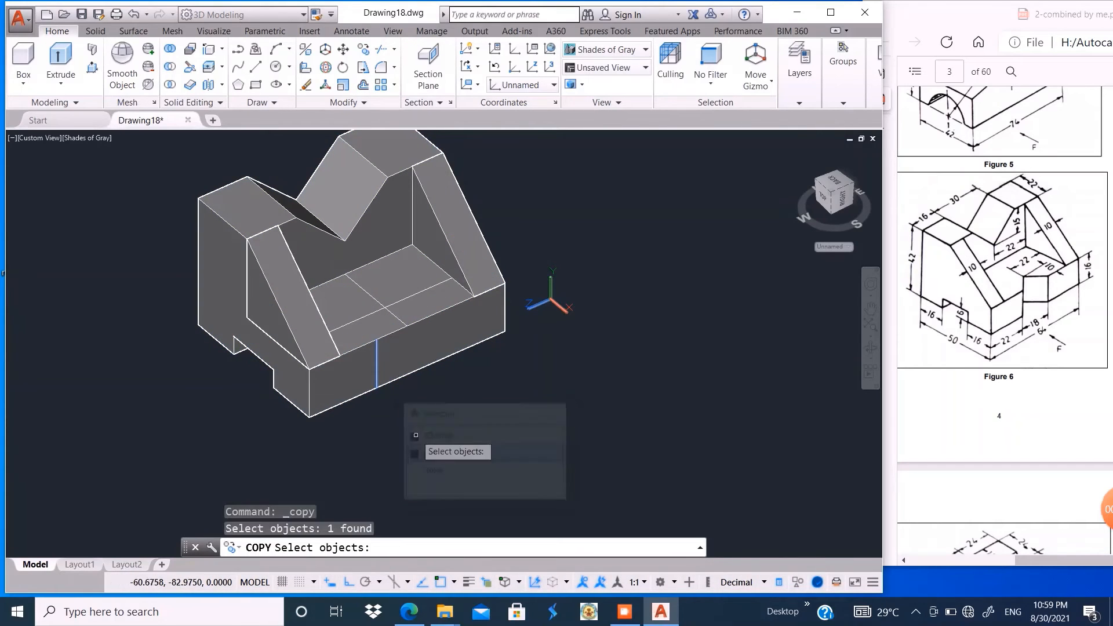
key(Return)
click(378, 387)
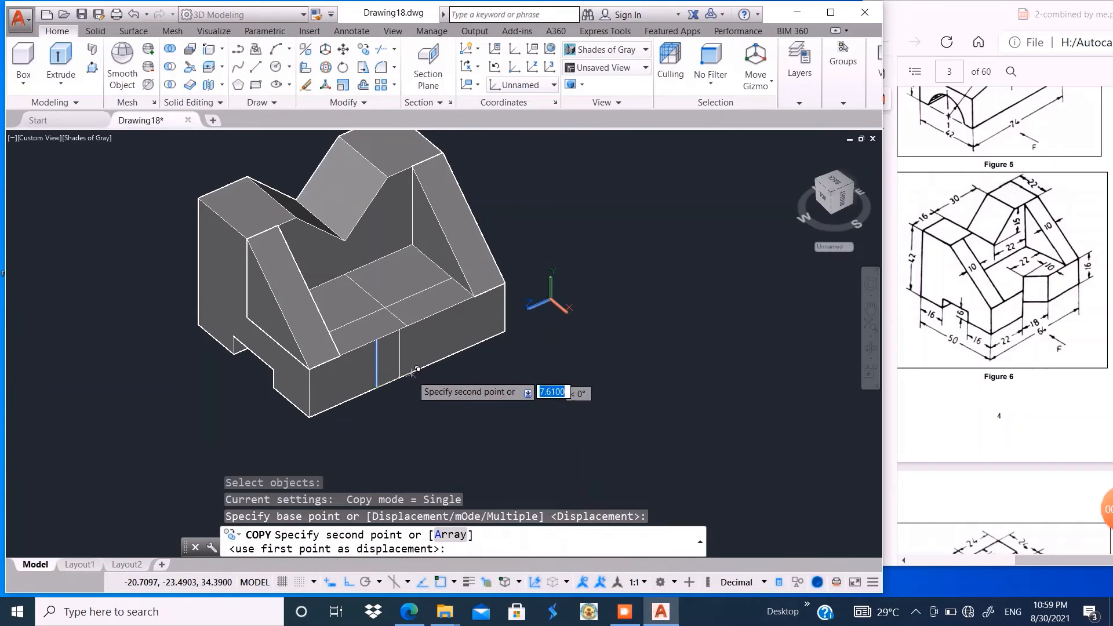
text(18)
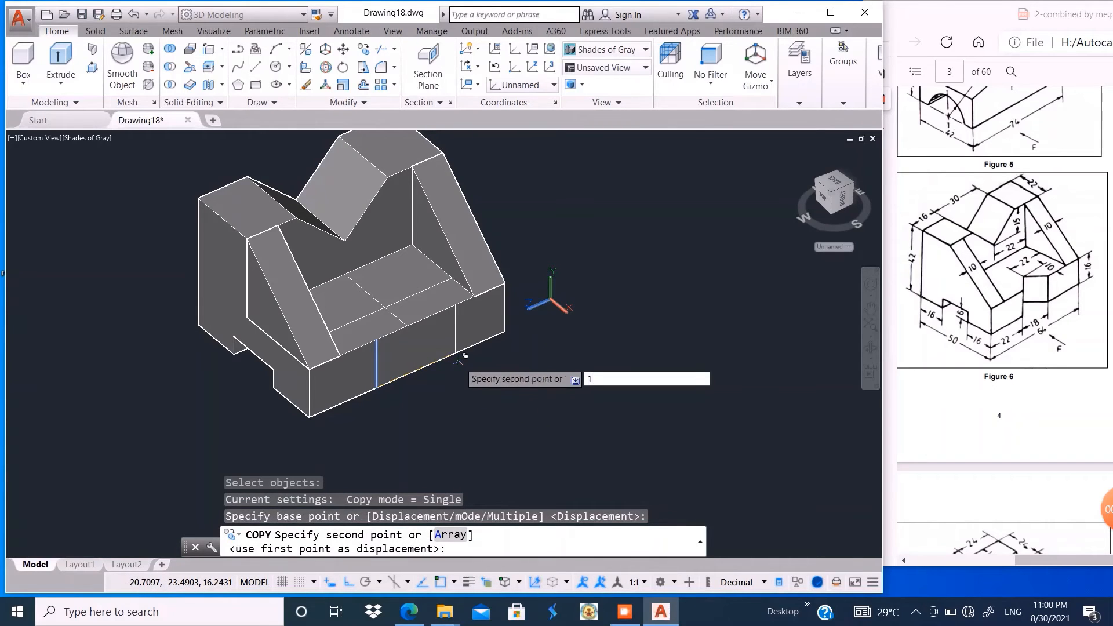
key(Return)
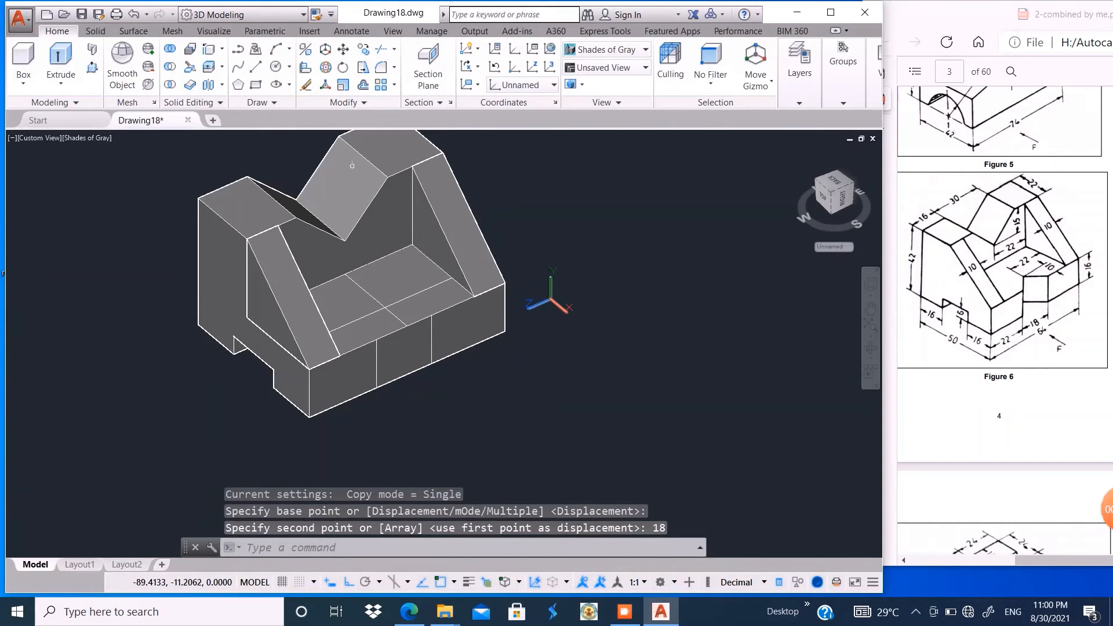
- Draw two lines on the front face from the midpoint of its upper edge to the lower ends of the two vertical lines
text(l)
key(Return)
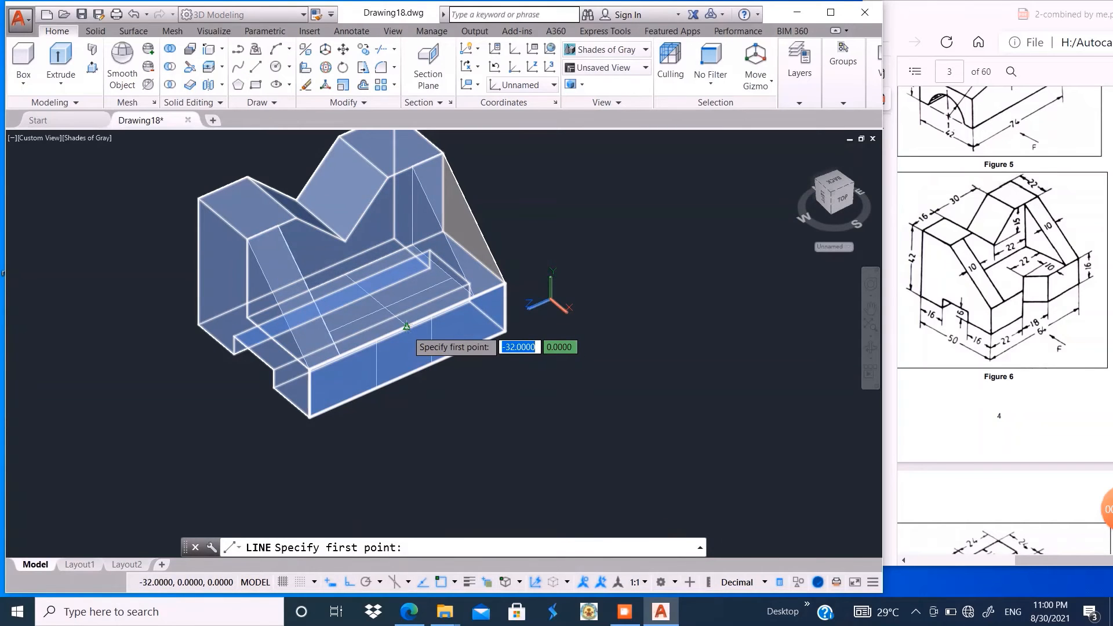
scroll(407, 326, up, 5)
click(407, 313)
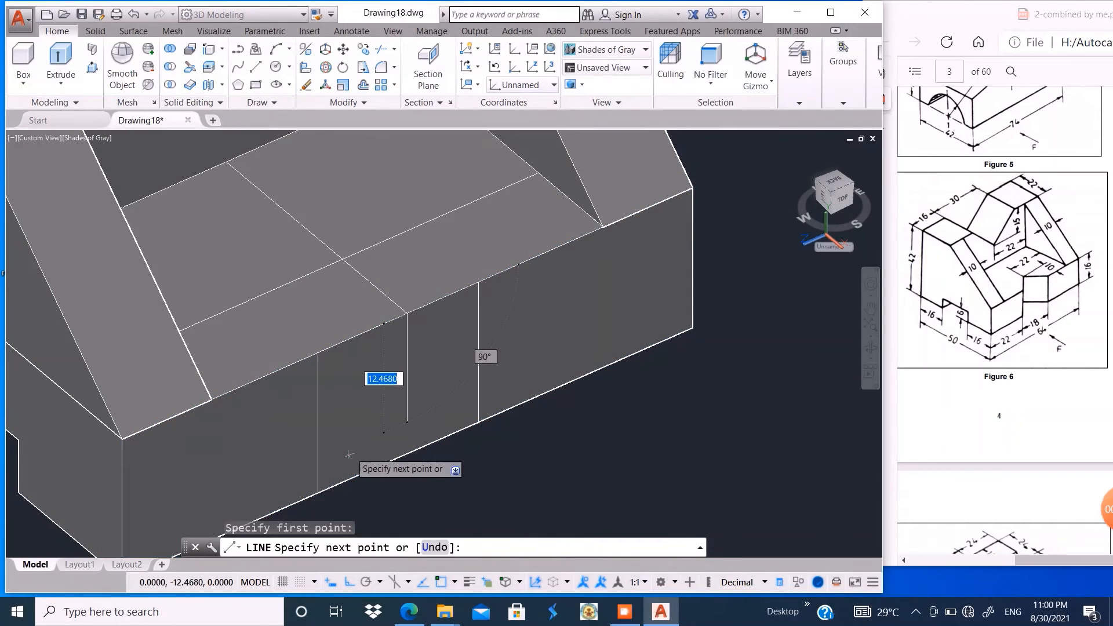
click(318, 492)
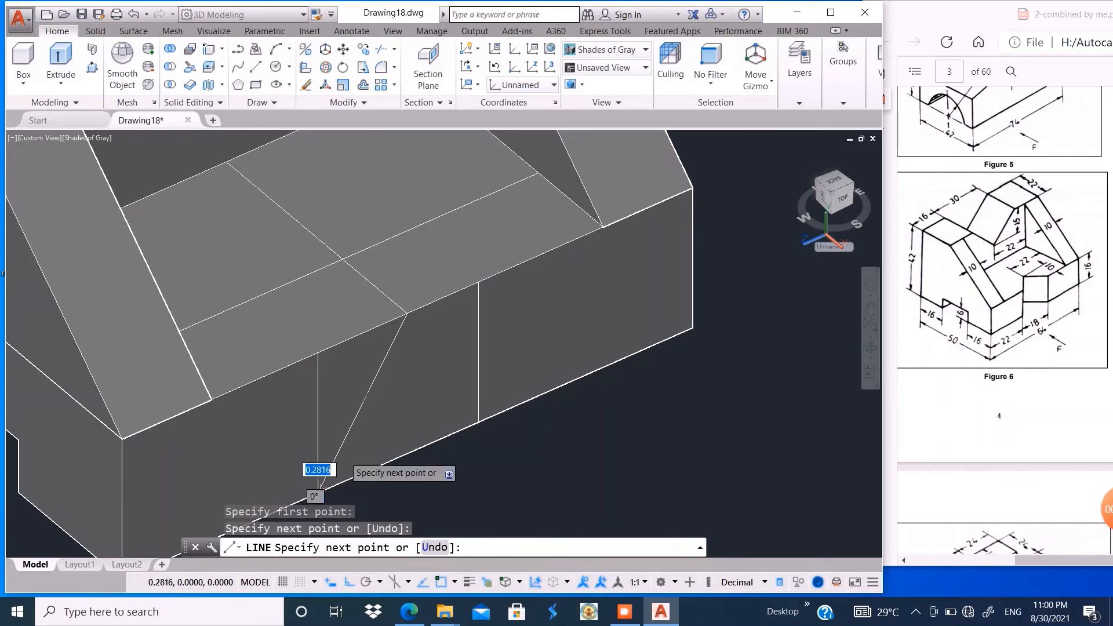
key(Return)
key(Return)
click(407, 314)
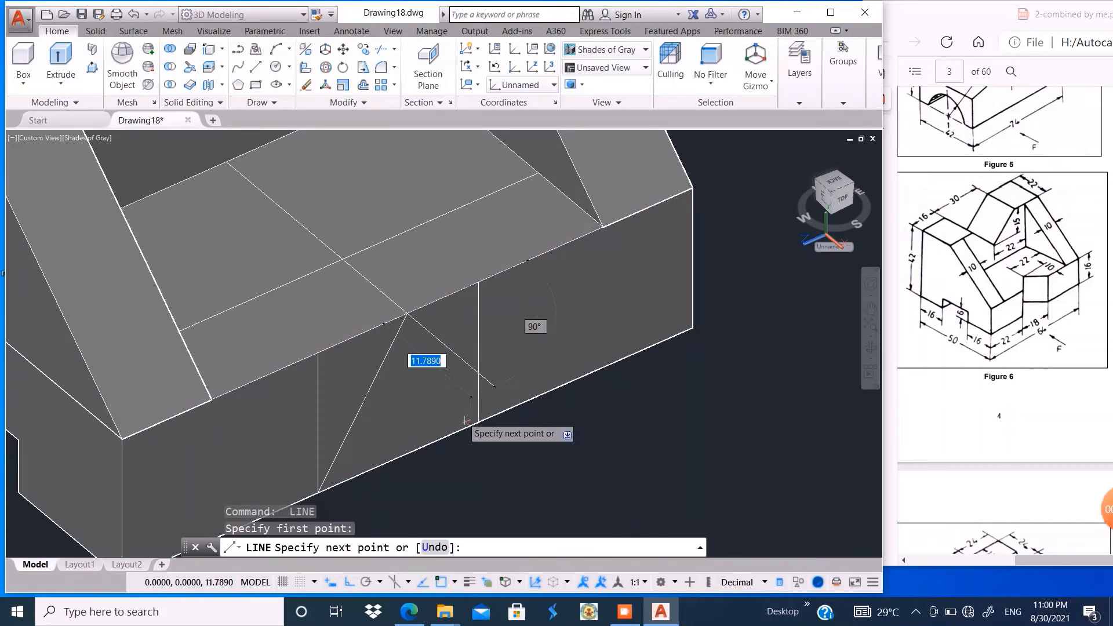
click(478, 422)
key(Return)
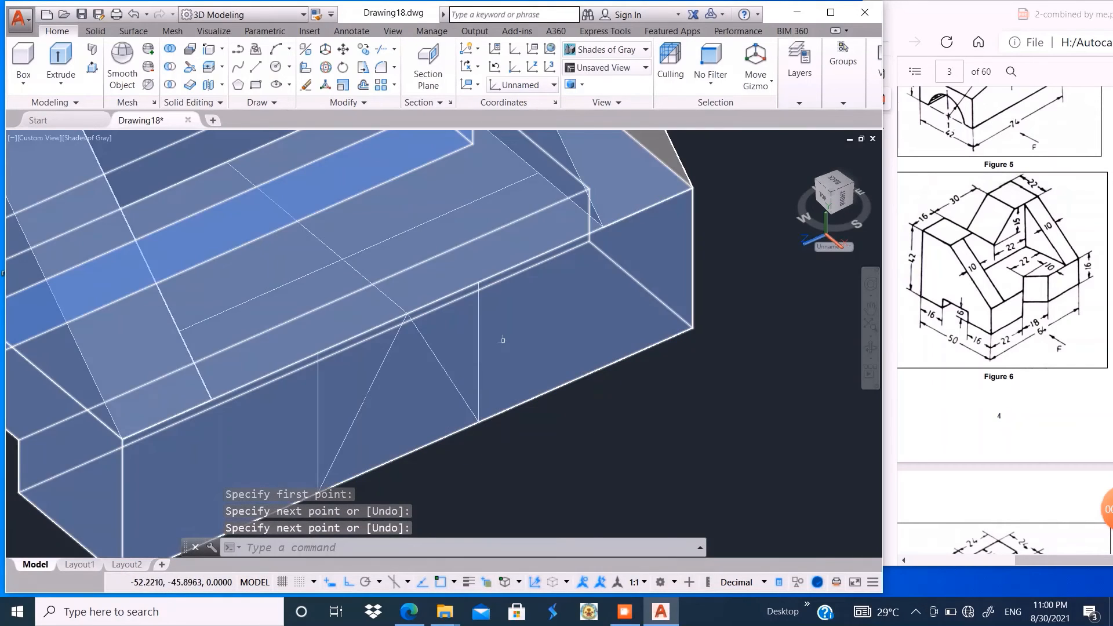
- Draw a line on the step's top face from the construction-line intersection to the upper end of the vertical line nearer the near rib
scroll(543, 324, down, 5)
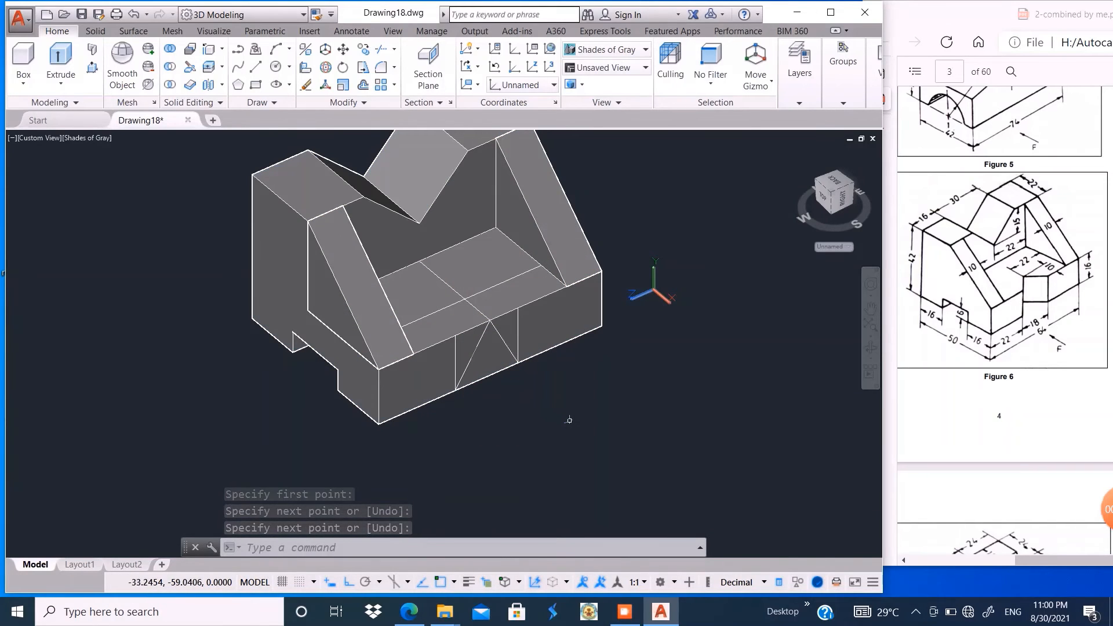
text(l)
key(Return)
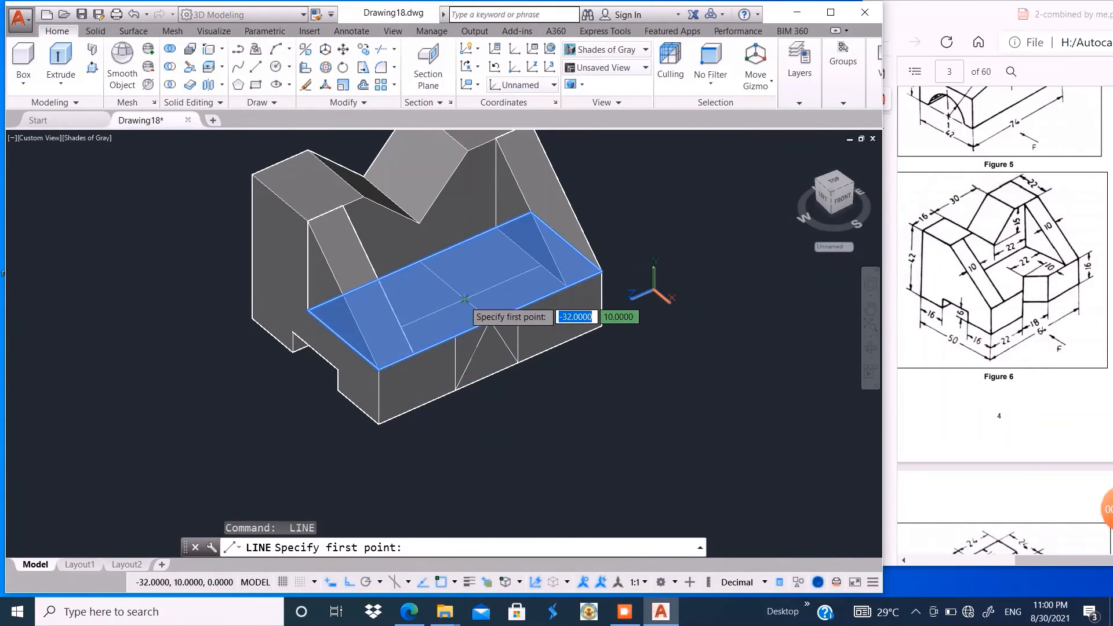
click(455, 335)
click(453, 334)
key(Return)
key(Return)
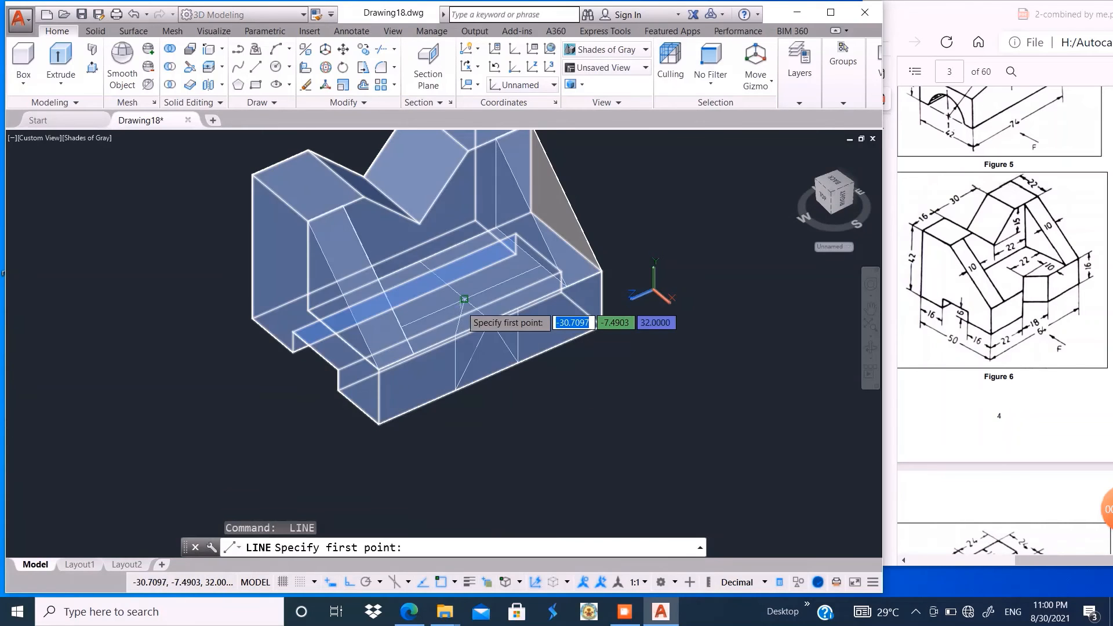
click(465, 299)
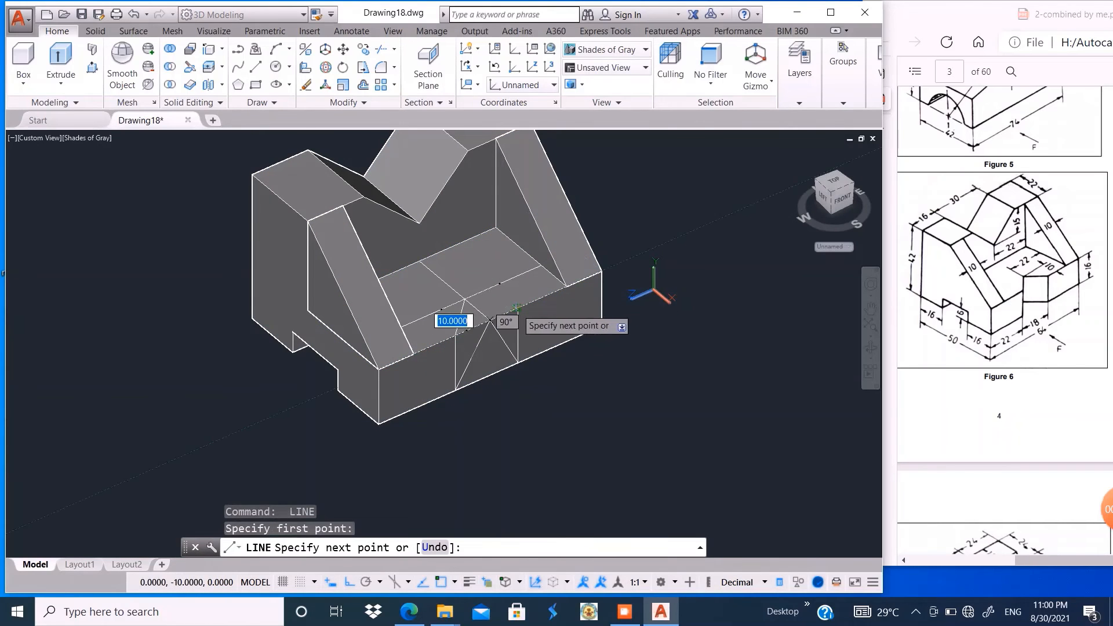
click(519, 310)
key(Return)
key(Return)
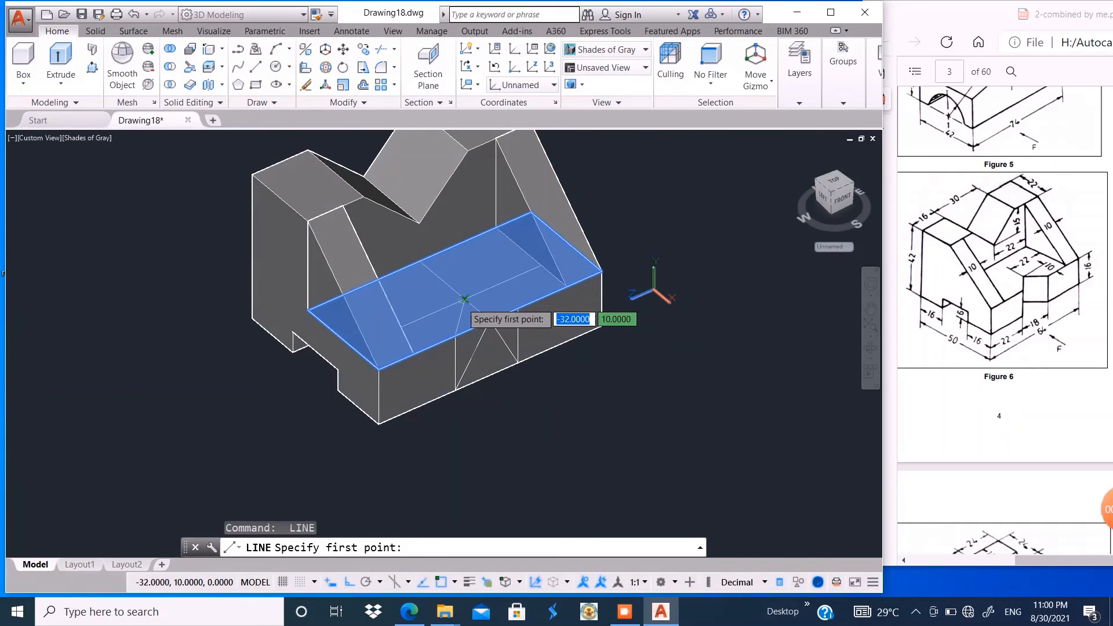
click(464, 299)
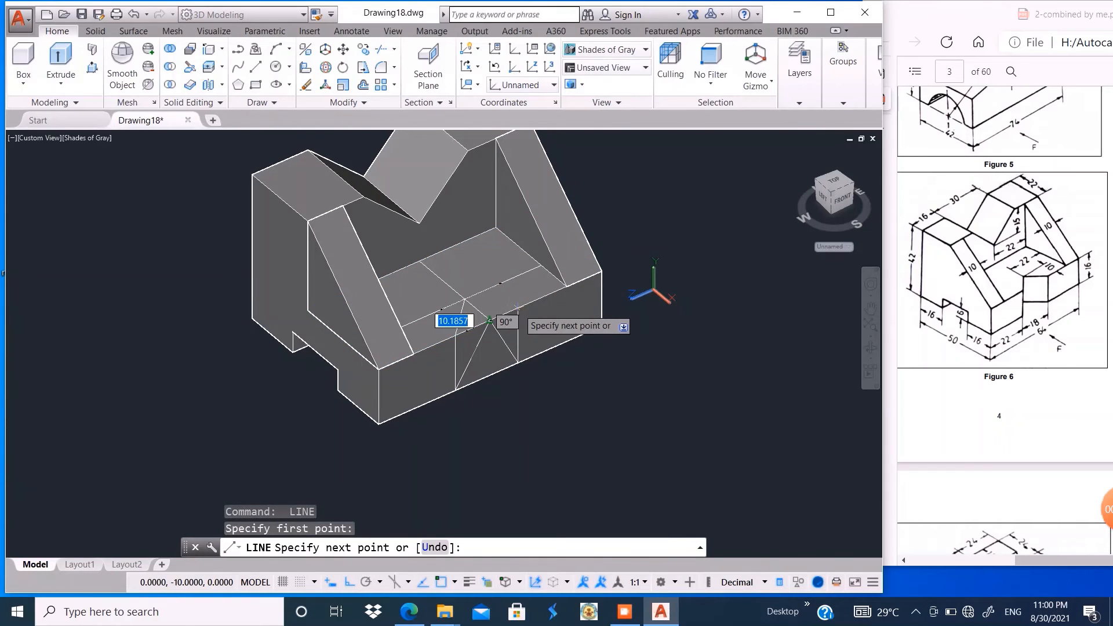
key(Return)
- Draw a line on the step's top face from the upper end of the far vertical line to the construction-line intersection
shift+middle_drag(491, 320, 506, 365)
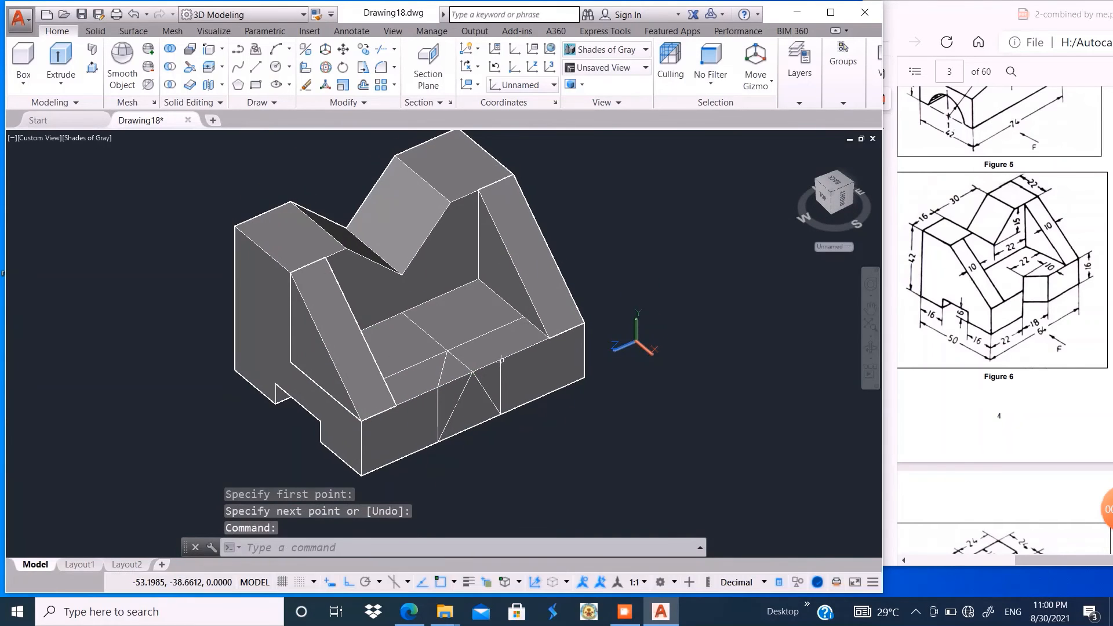
shift+middle_drag(447, 282, 442, 323)
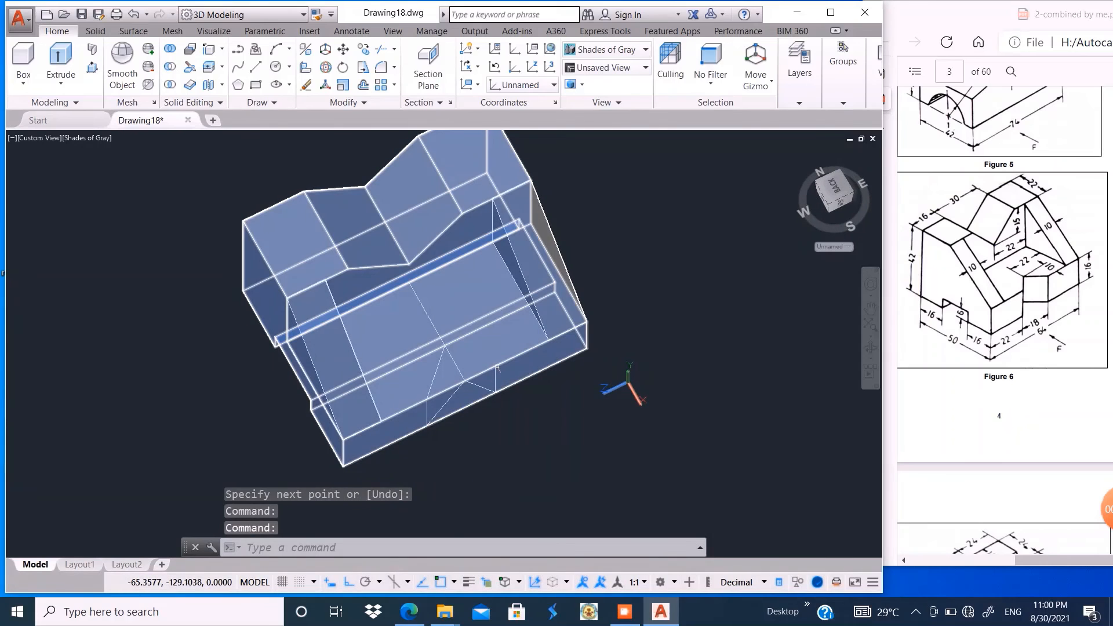
key(Return)
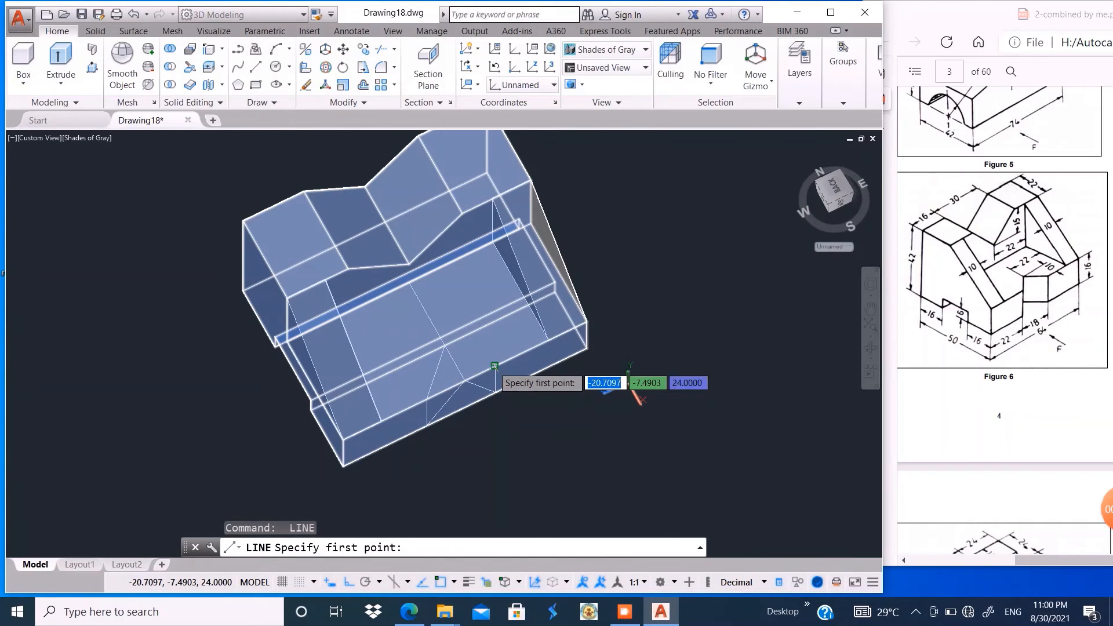
click(495, 366)
click(444, 346)
key(Return)
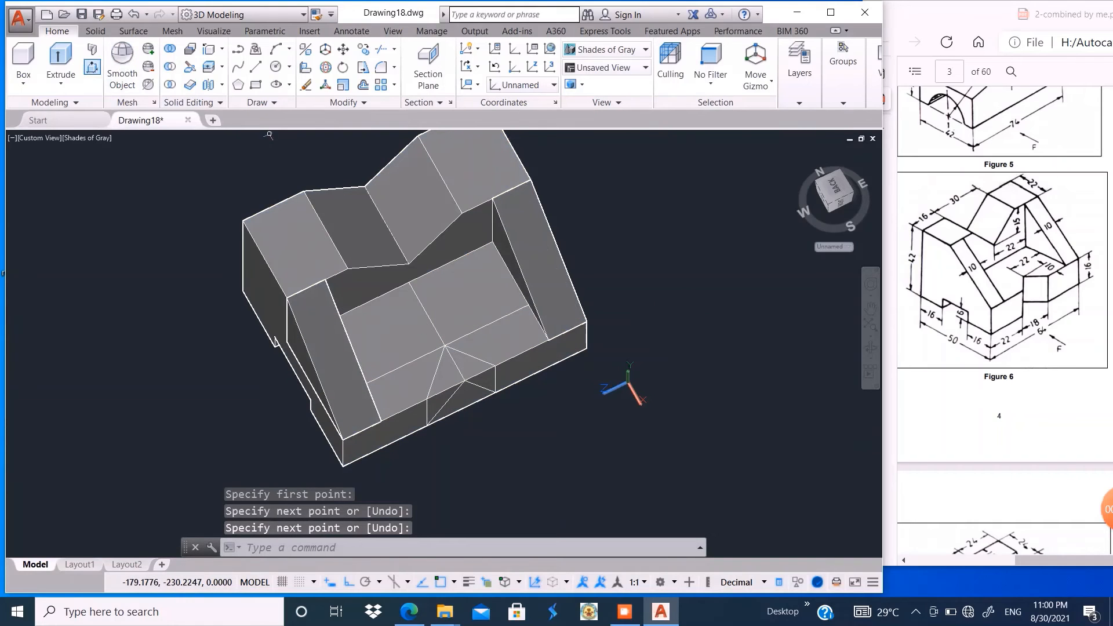
- Presspull the two triangular areas on the step's top face downward through its full height to cut the front notch
click(92, 67)
click(445, 374)
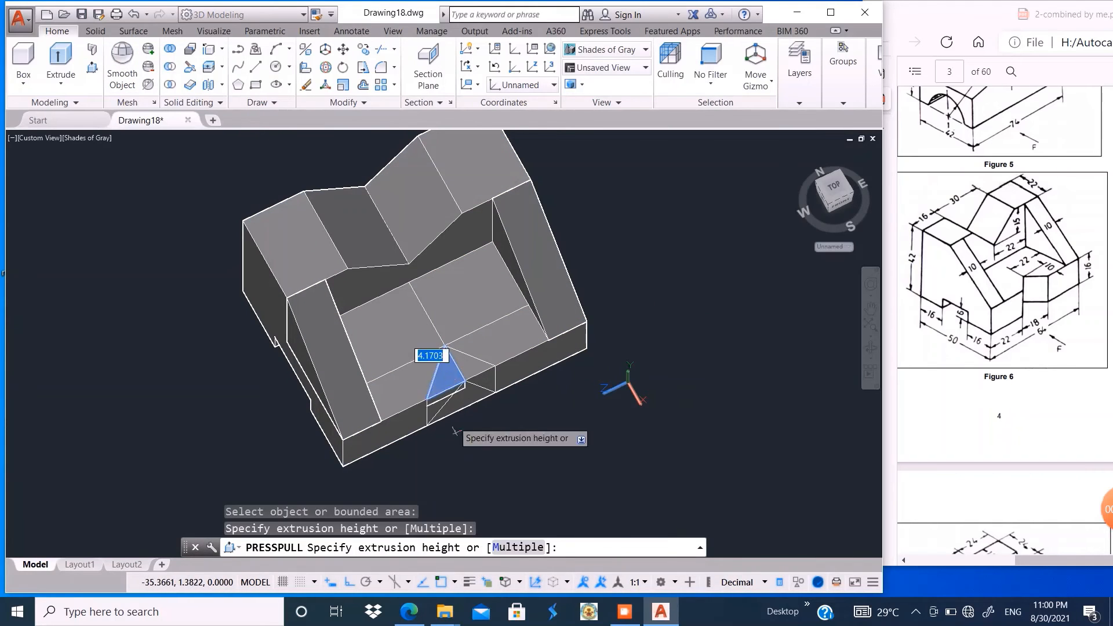
click(467, 376)
click(468, 370)
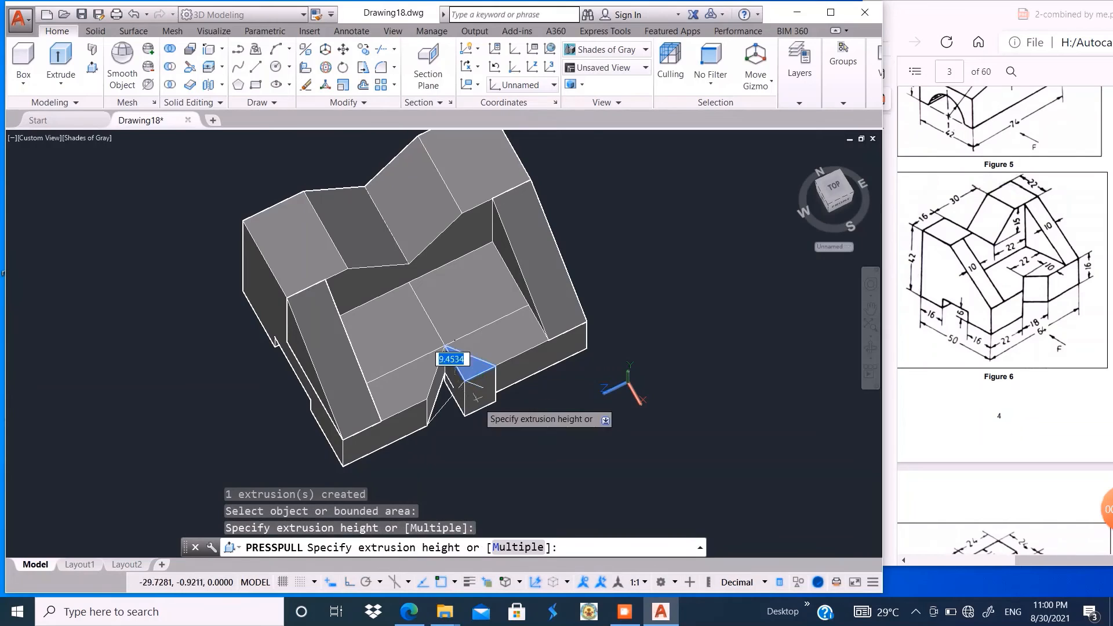
click(499, 415)
key(Return)
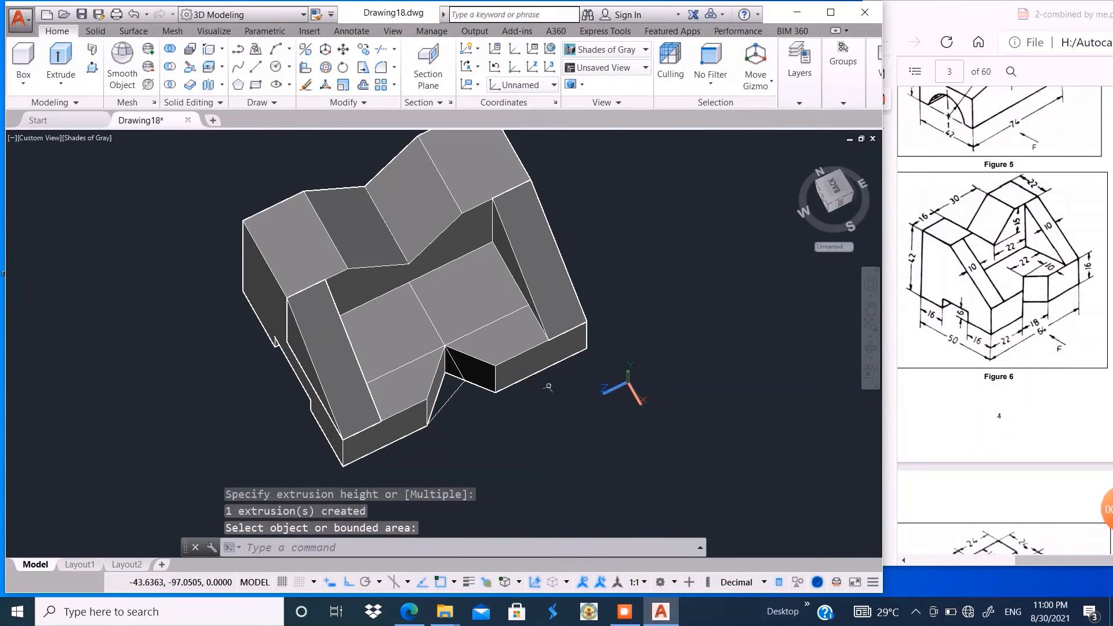
- Union the main block and the two sloping ribs into a single solid
scroll(549, 387, down, 4)
shift+middle_drag(528, 458, 487, 394)
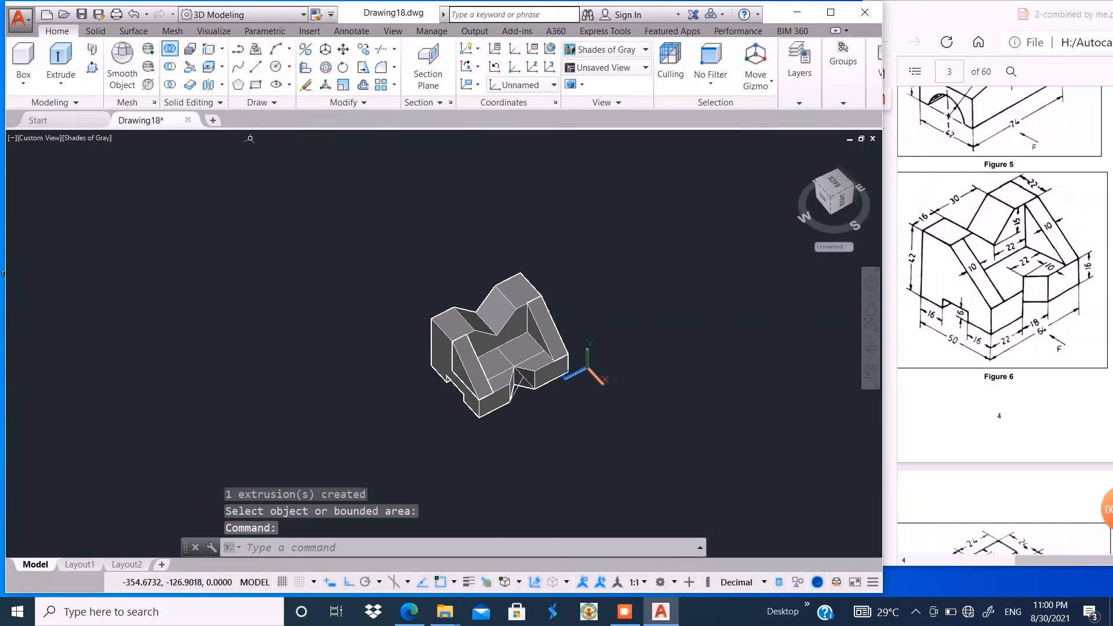
click(464, 347)
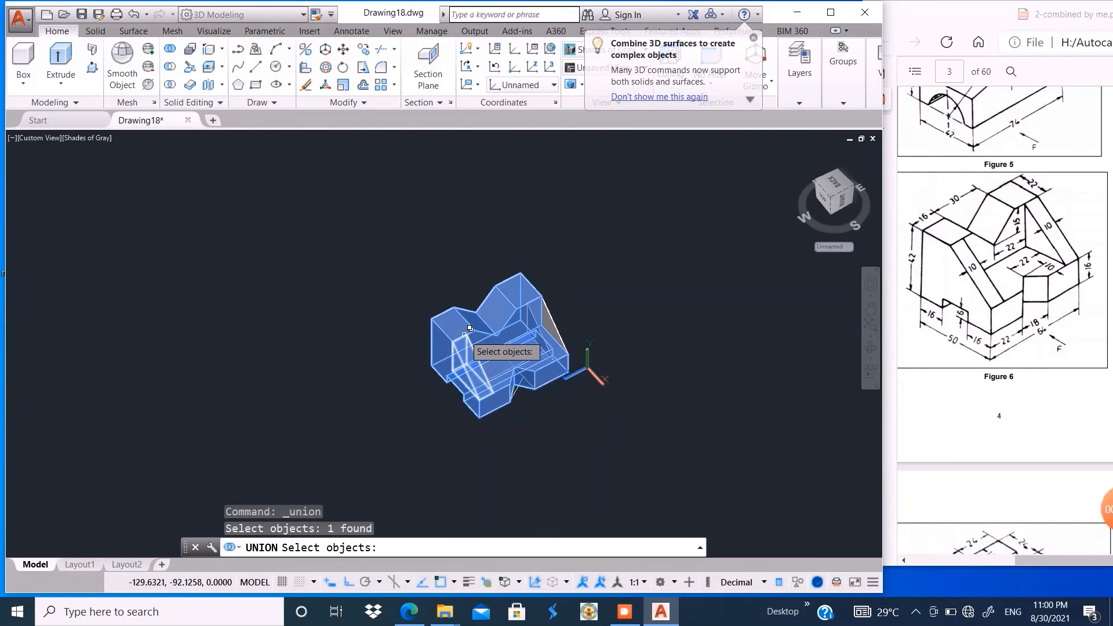
click(471, 374)
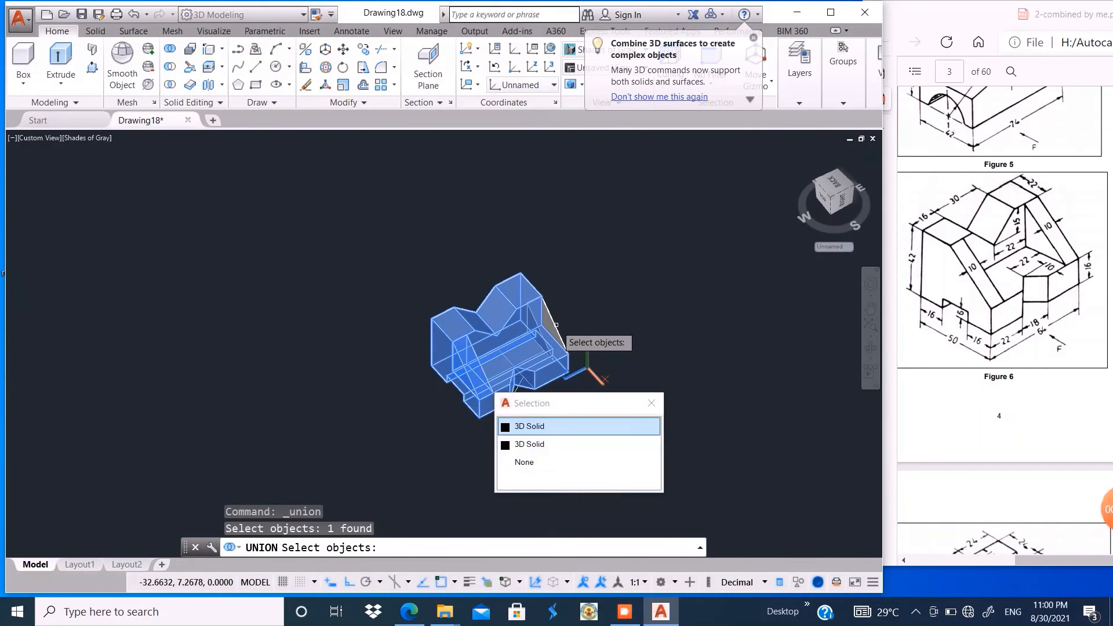
click(555, 326)
key(Return)
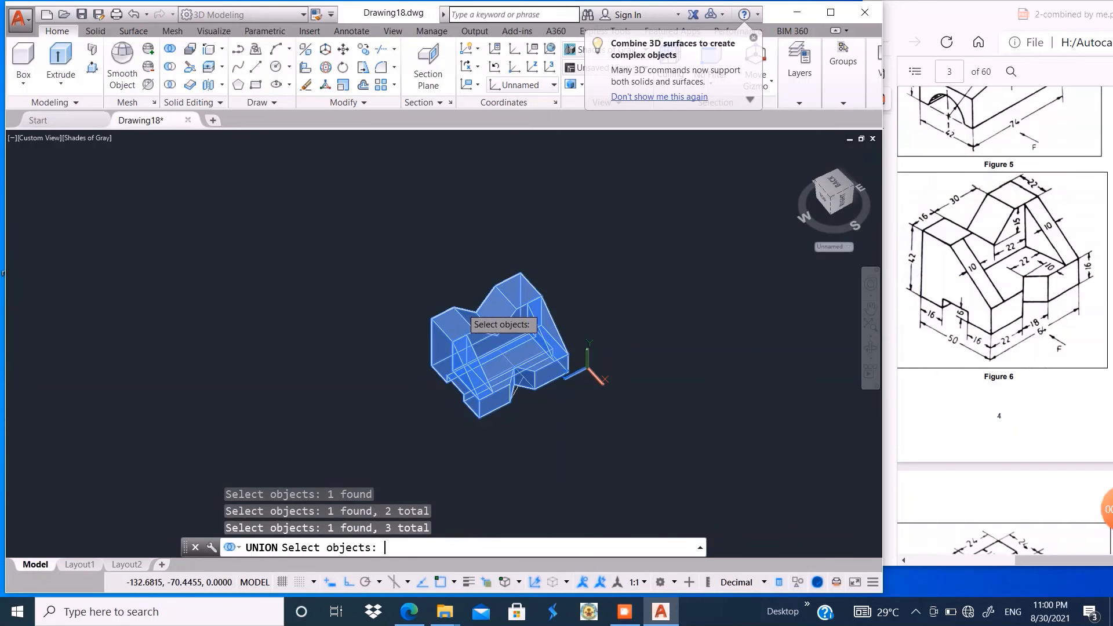
key(Return)
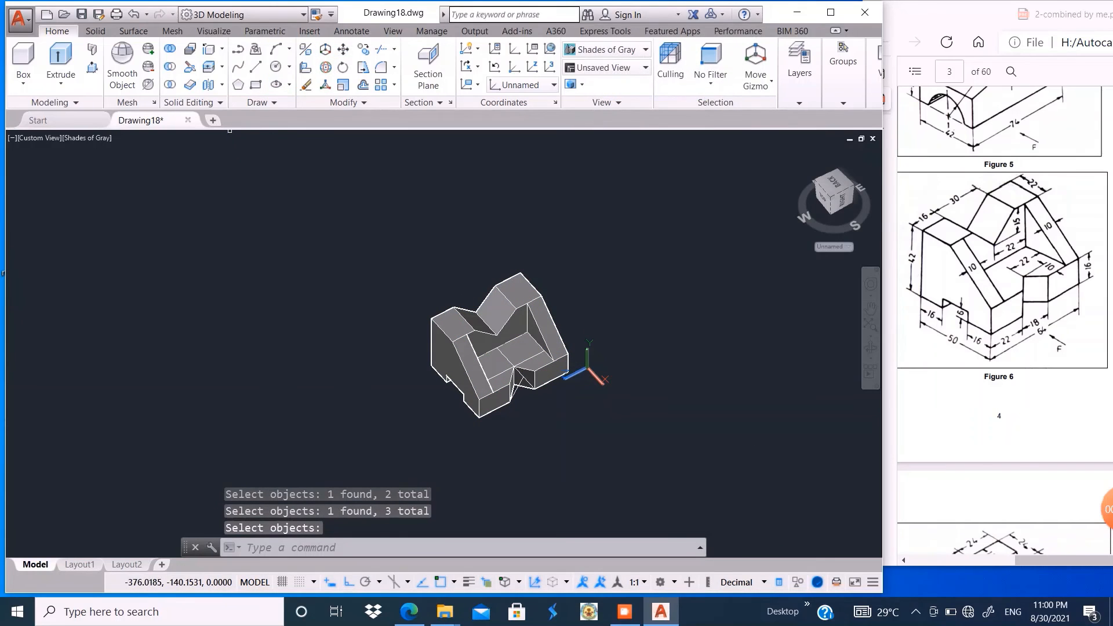
- Move the united solid to an empty area clear of the leftover construction lines
click(343, 49)
click(487, 325)
key(Return)
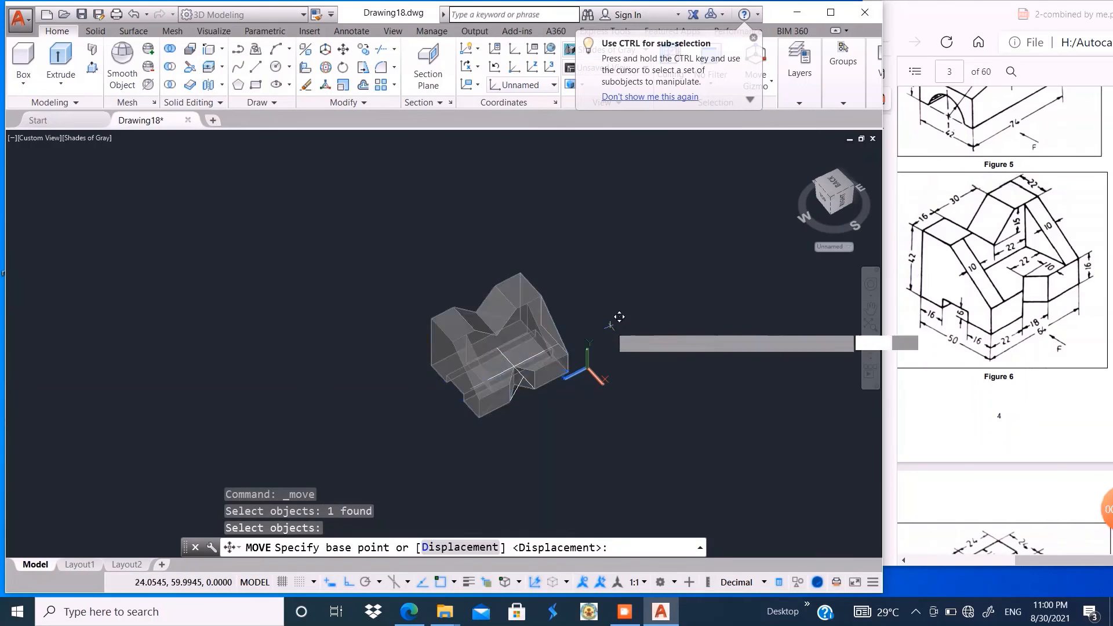
click(610, 324)
click(763, 248)
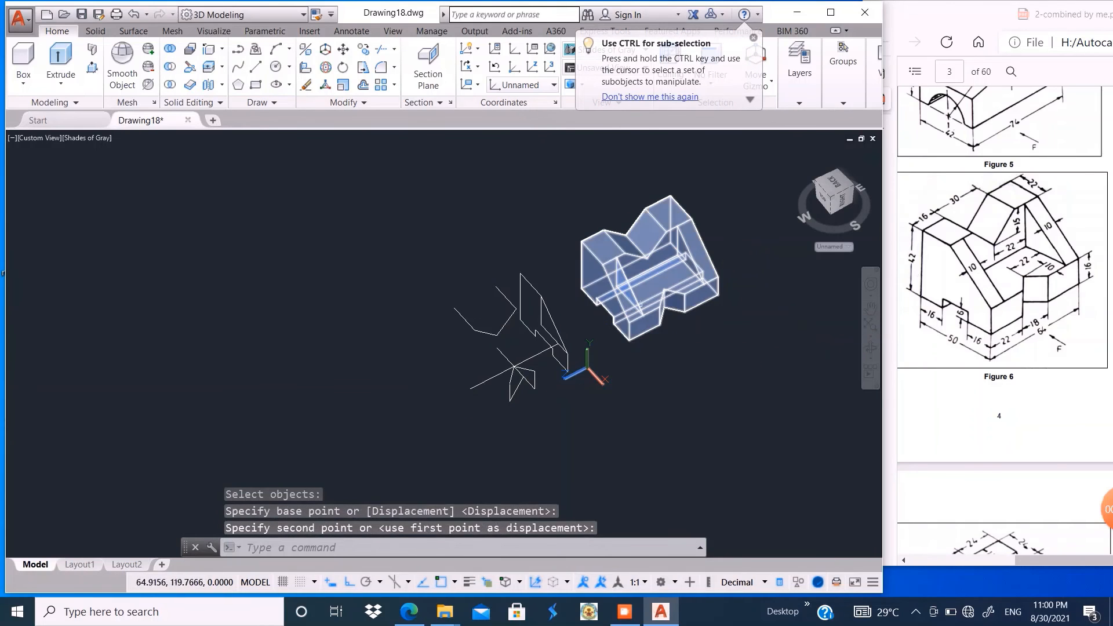
- Erase all the leftover construction lines at the solid's former location
click(554, 300)
click(445, 400)
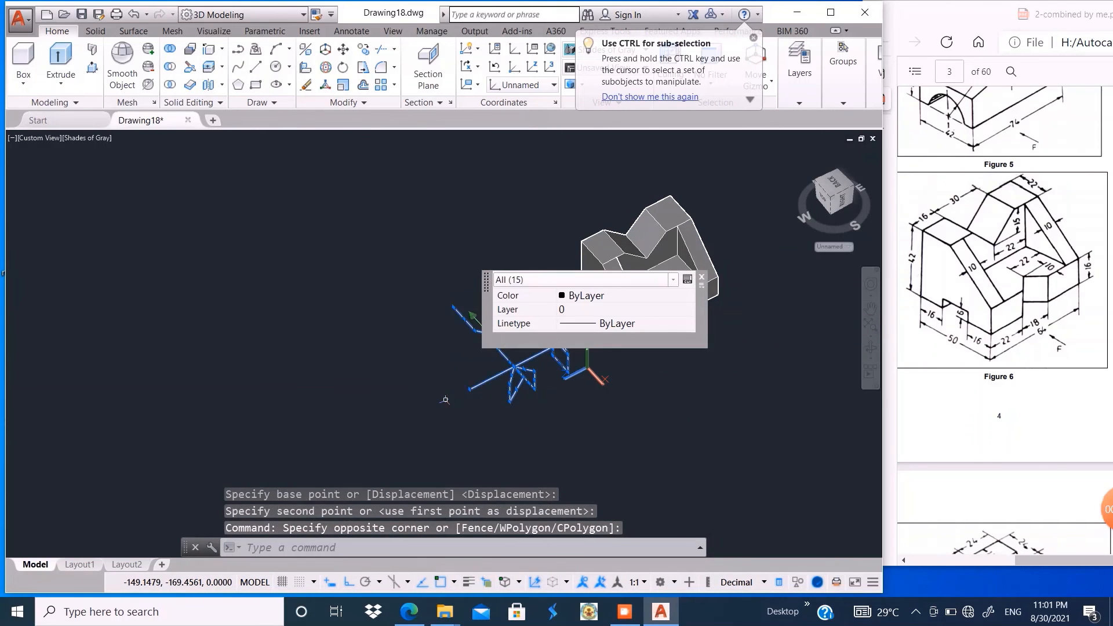
key(Delete)
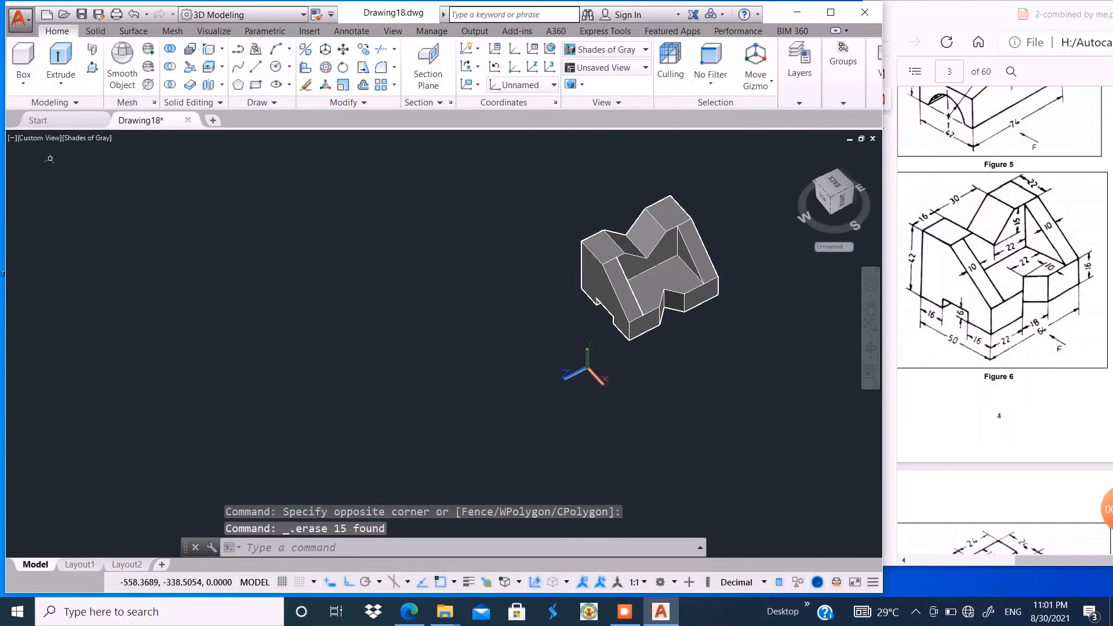
- Set the model view to SW Isometric and the visual style to Hidden
click(39, 138)
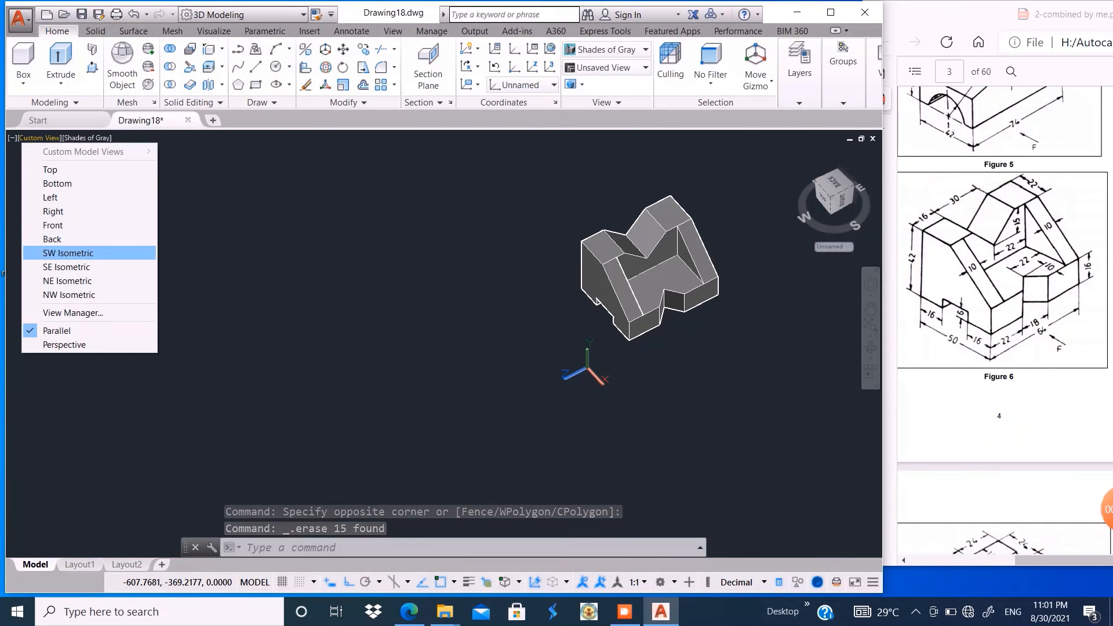
click(46, 253)
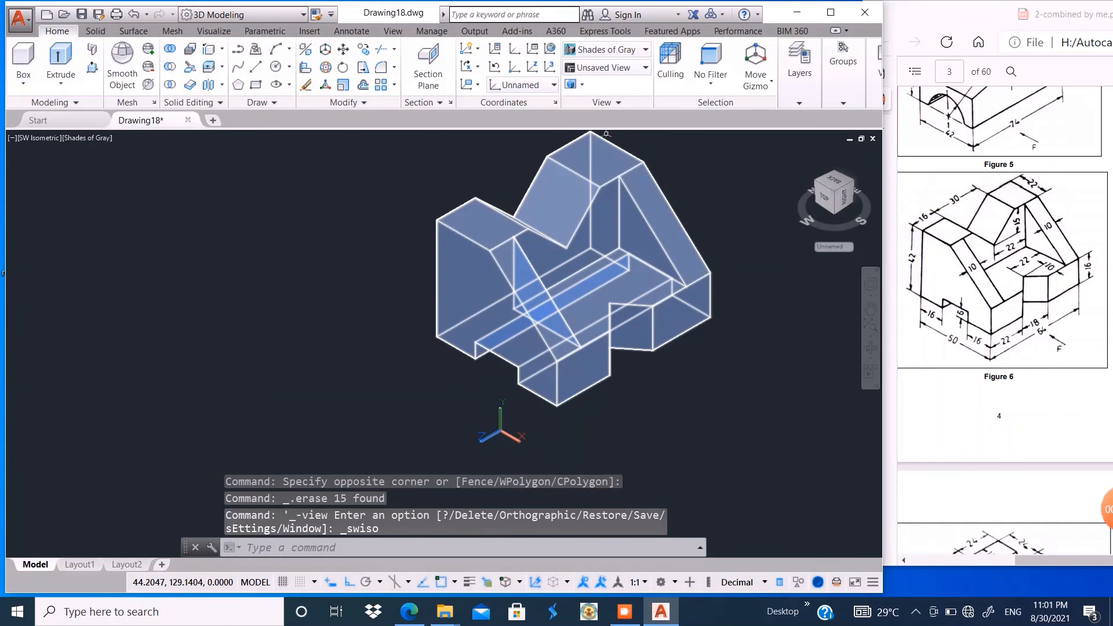
click(615, 50)
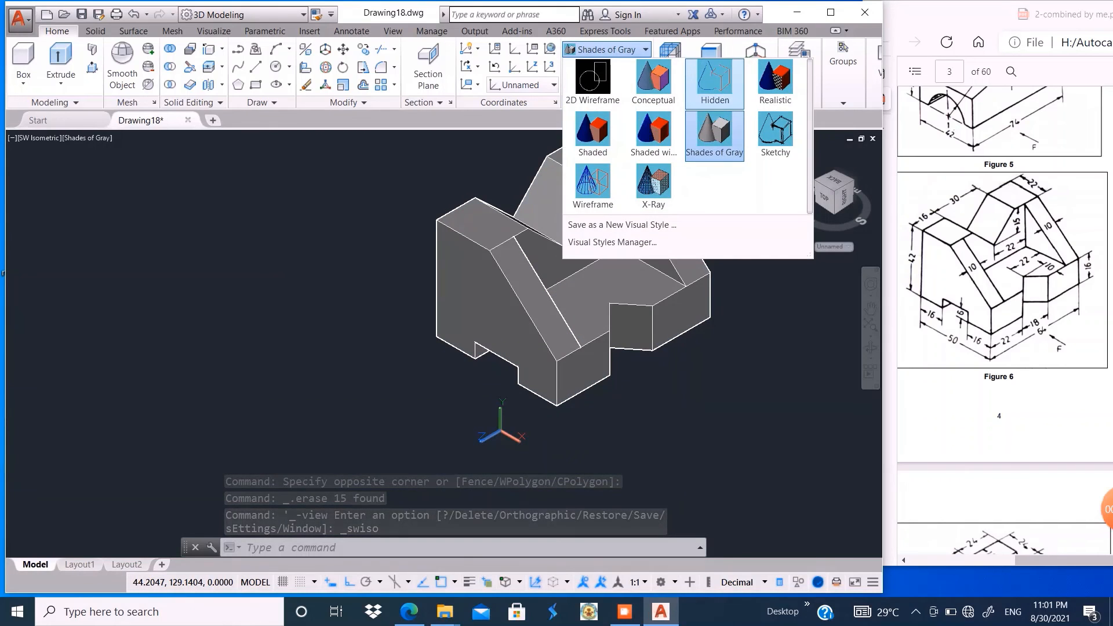
click(714, 81)
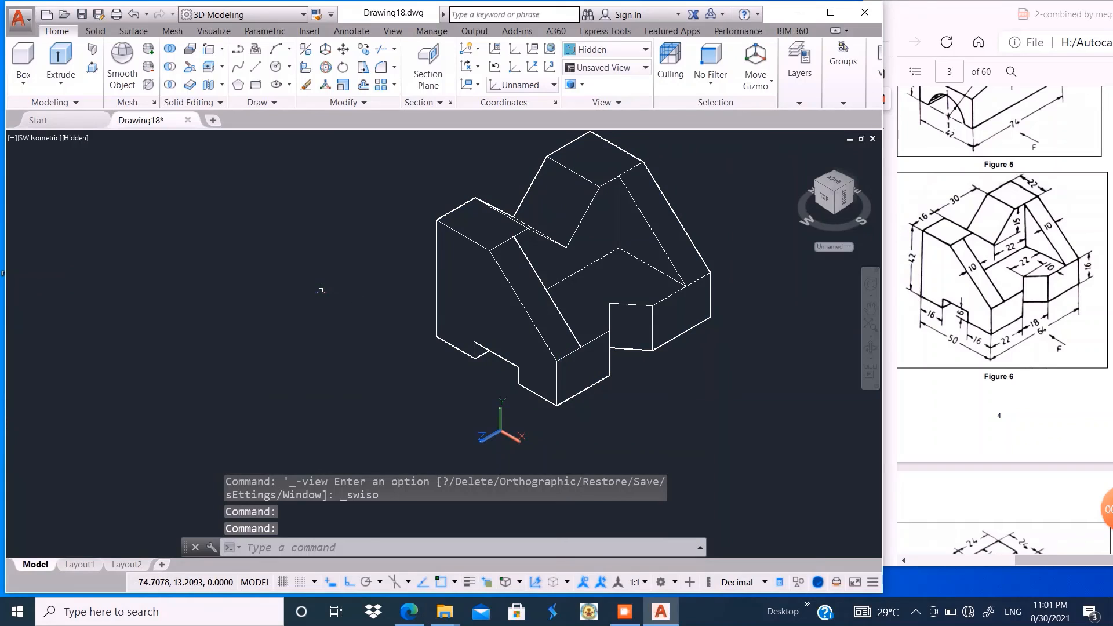